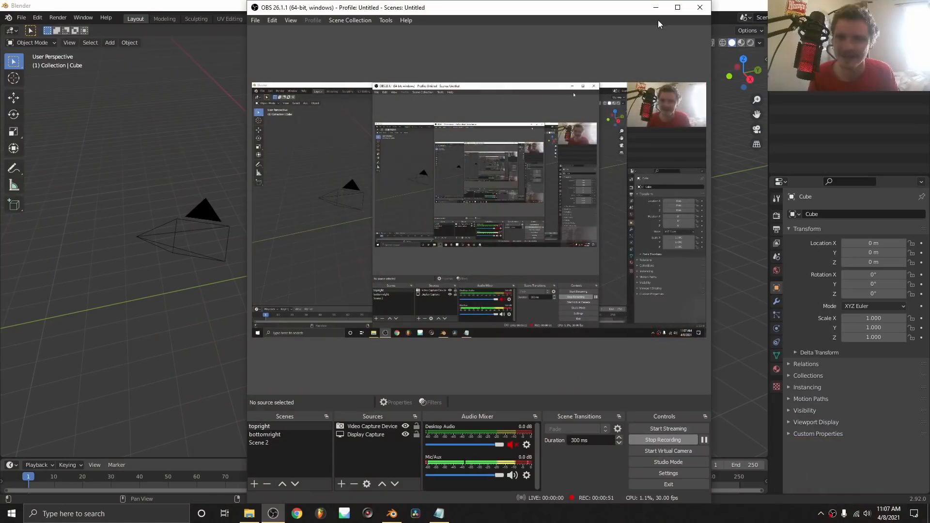
Minimize the OBS window to switch to Blender and dismiss the splash screen.
{"action": "left_click", "coordinate": [656, 8]}
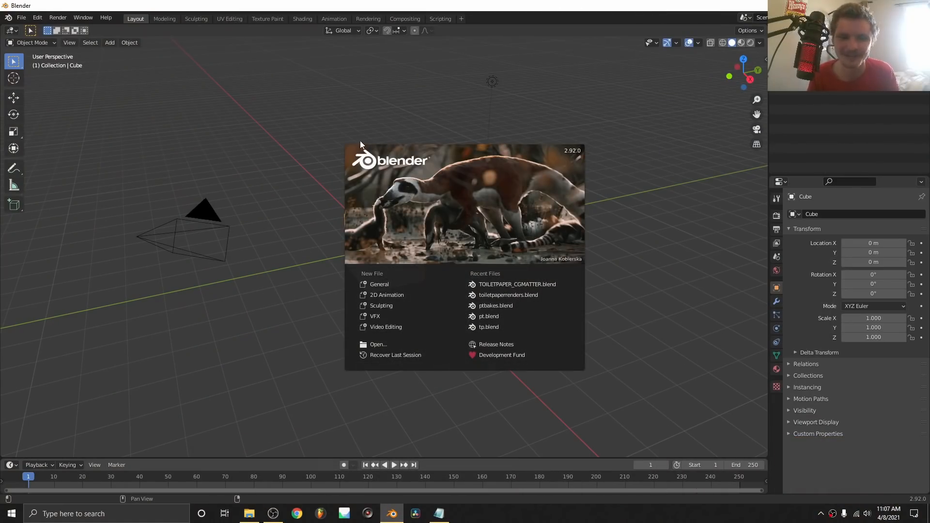
{"action": "left_click", "coordinate": [338, 130]}
Set the active cube as the scene camera and return to a perspective view of the cube.
{"action": "scroll", "coordinate": [338, 130], "scroll_direction": "up", "scroll_amount": 2}
{"action": "key", "text": "ctrl+KP_0"}
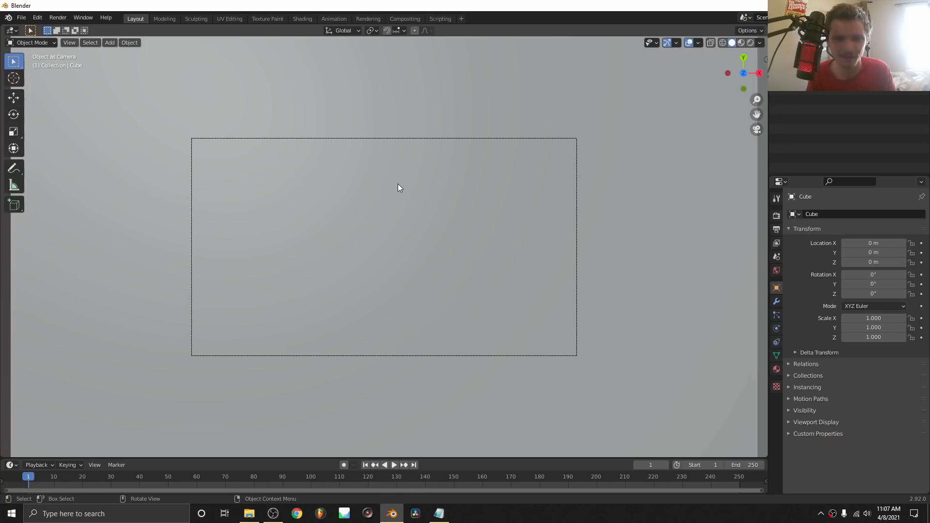
{"action": "scroll", "coordinate": [412, 191], "scroll_direction": "down", "scroll_amount": 3}
{"action": "middle_click_drag", "start_coordinate": [429, 198], "coordinate": [371, 166]}
{"action": "scroll", "coordinate": [372, 166], "scroll_direction": "down", "scroll_amount": 4}
{"action": "scroll", "coordinate": [376, 167], "scroll_direction": "down", "scroll_amount": 6}
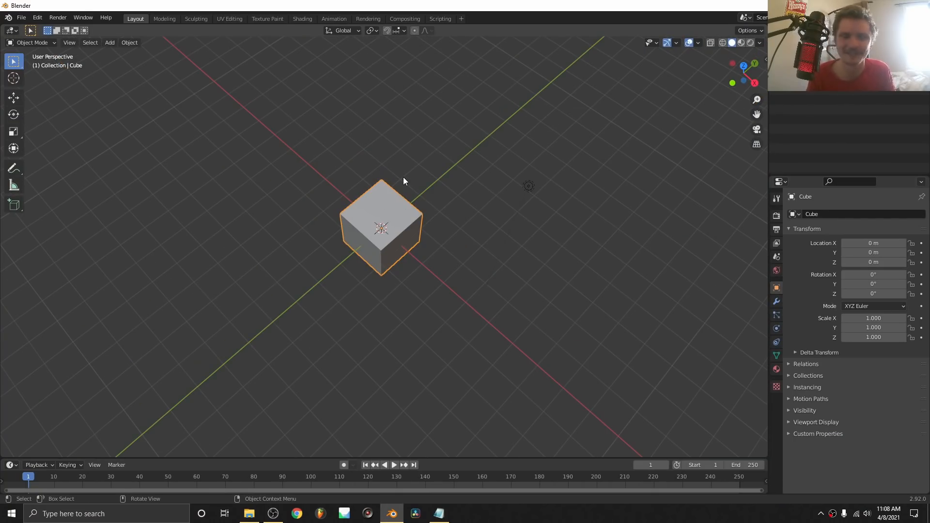
Toggle the Blender window to fullscreen.
{"action": "key", "text": "q"}
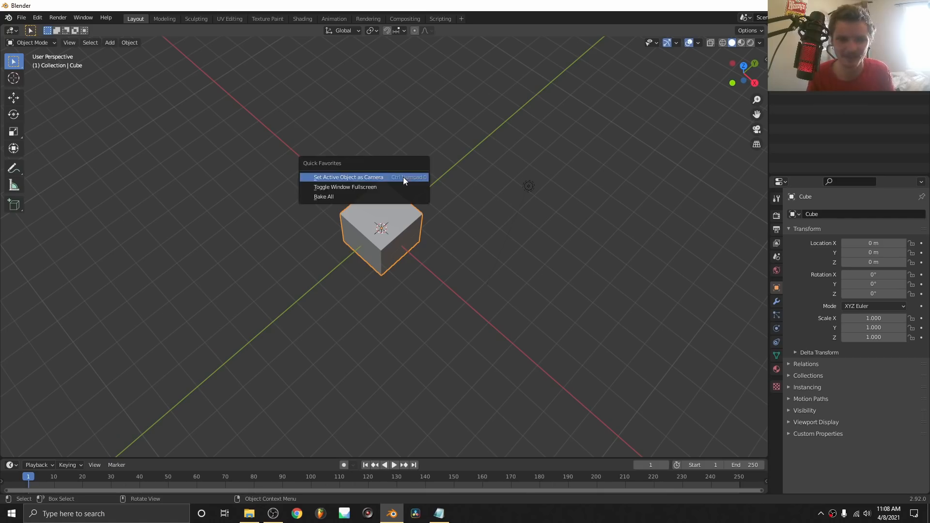
{"action": "left_click", "coordinate": [397, 187]}
{"action": "scroll", "coordinate": [387, 218], "scroll_direction": "down", "scroll_amount": 4}
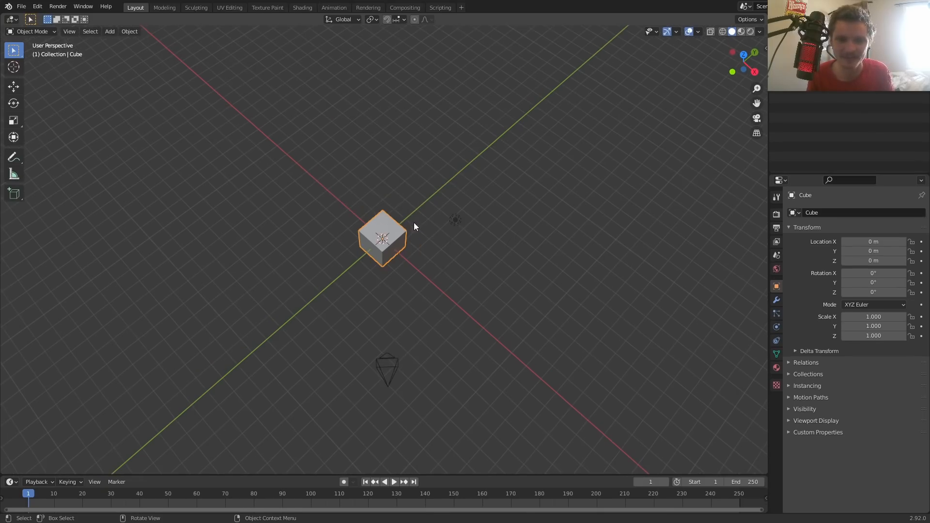
Delete all default objects from the scene and add a mesh plane at the origin.
{"action": "key", "text": "a"}
{"action": "key", "text": "Delete"}
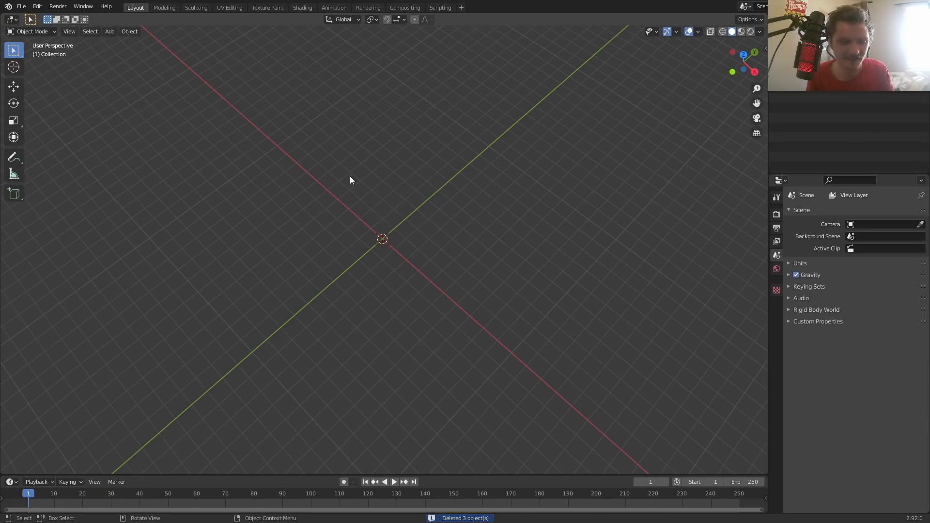
{"action": "key", "text": "shift+a"}
{"action": "mouse_move", "coordinate": [350, 176]}
{"action": "left_click", "coordinate": [383, 180]}
{"action": "scroll", "coordinate": [415, 237], "scroll_direction": "up", "scroll_amount": 5}
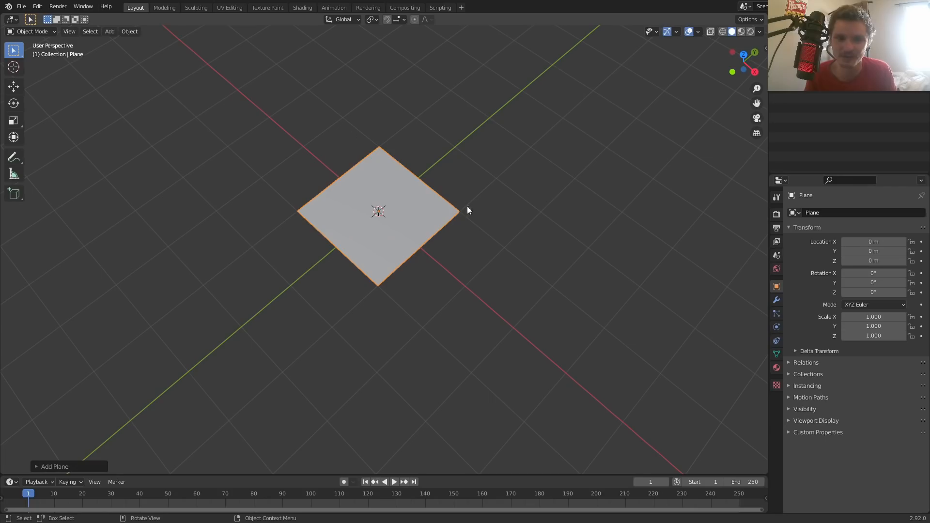
{"action": "middle_click_drag", "start_coordinate": [661, 88], "coordinate": [386, 115]}
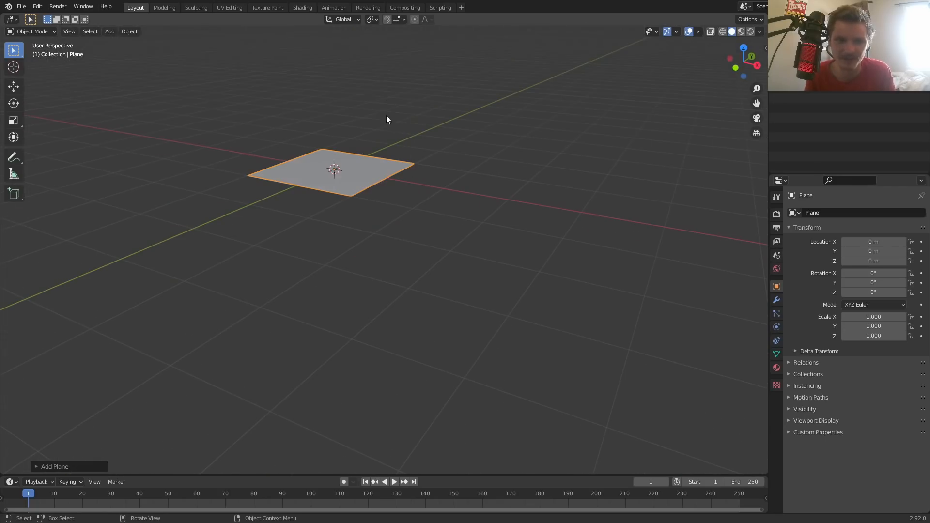
Switch to the Shading workspace and set the viewport to Rendered shading.
{"action": "left_click", "coordinate": [309, 8]}
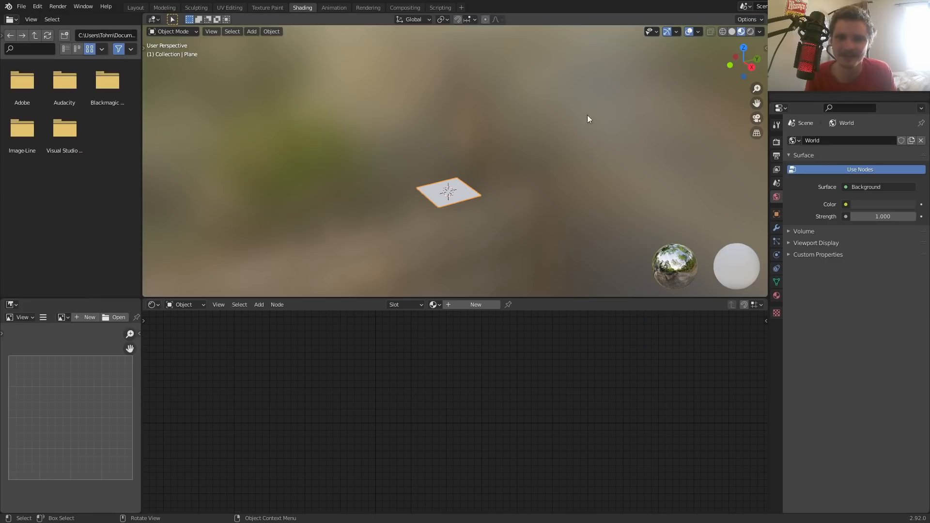
{"action": "left_click", "coordinate": [750, 31]}
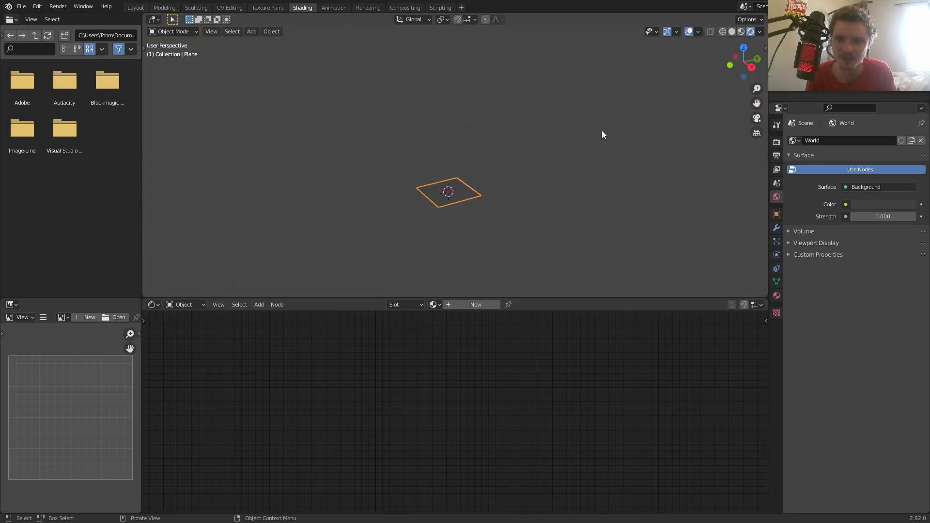
{"action": "scroll", "coordinate": [459, 269], "scroll_direction": "up", "scroll_amount": 5}
Create a new material on the plane, seen from the top view, and name it patreonmaterial.
{"action": "left_click", "coordinate": [476, 305]}
{"action": "left_click", "coordinate": [744, 48]}
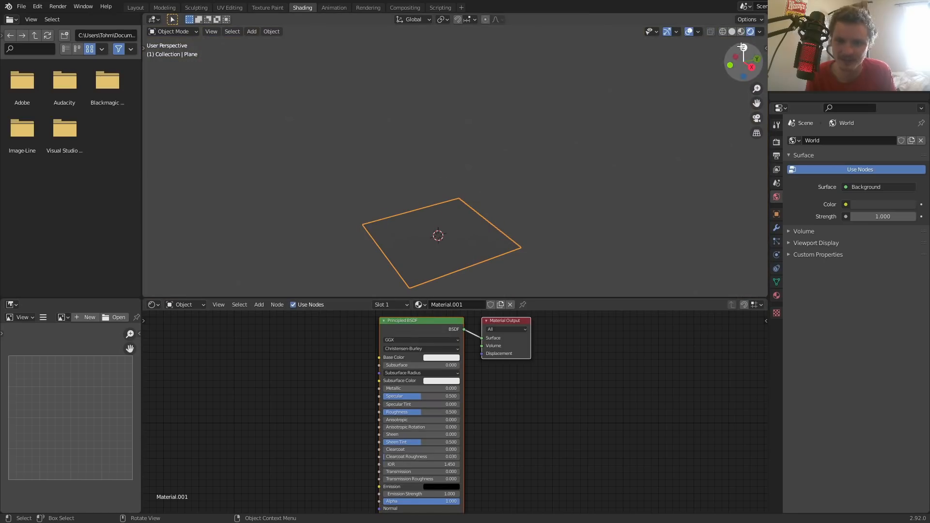
{"action": "scroll", "coordinate": [542, 168], "scroll_direction": "up", "scroll_amount": 3}
{"action": "middle_click_drag", "start_coordinate": [498, 174], "coordinate": [455, 123], "text": "shift"}
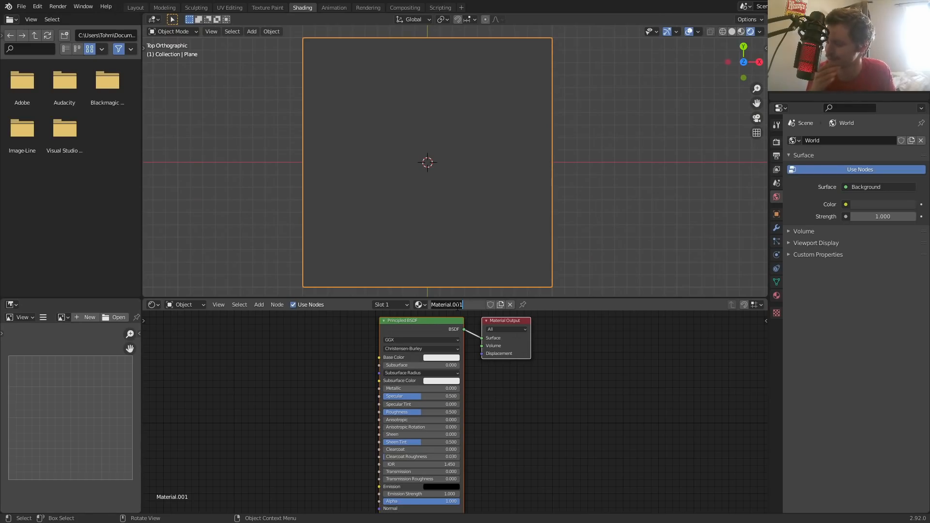
{"action": "type", "text": "patreonmaterial"}
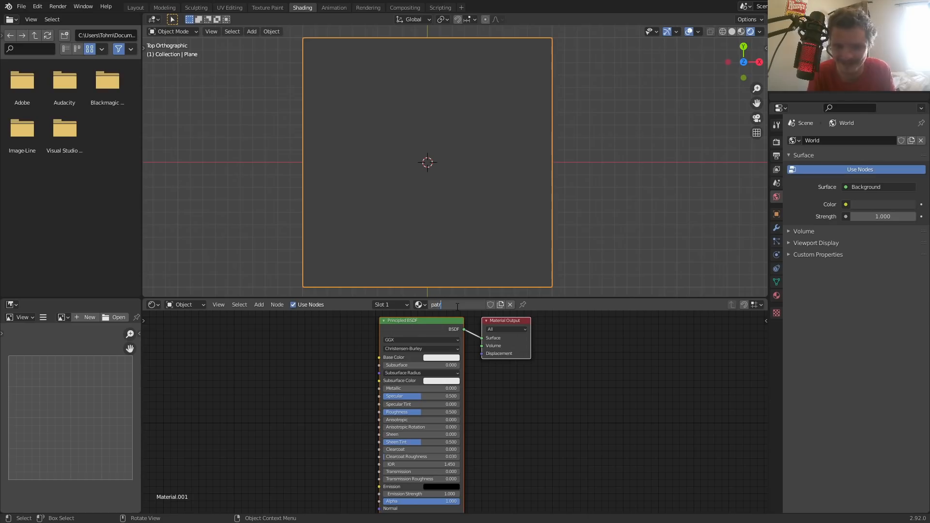
{"action": "key", "text": "Return"}
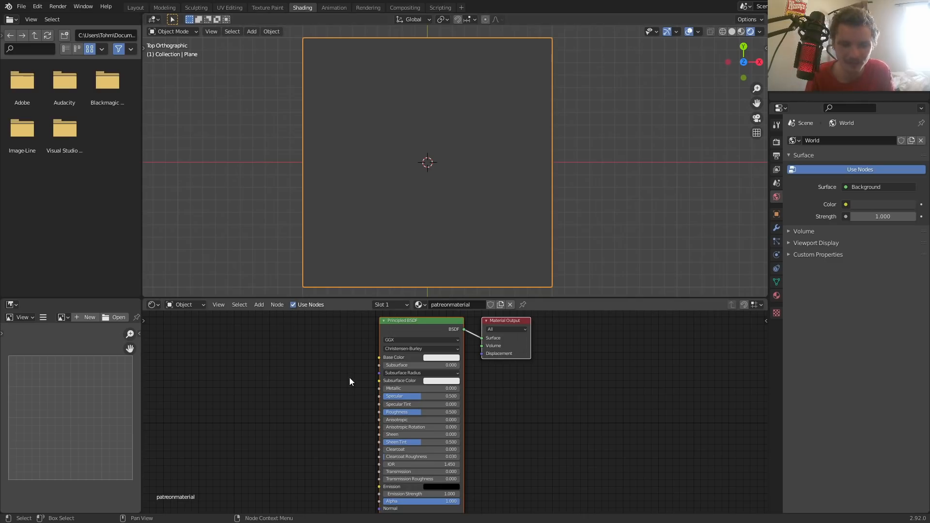
Delete the Principled BSDF node, keeping only the Material Output node.
{"action": "left_click_drag", "start_coordinate": [349, 381], "coordinate": [397, 328]}
{"action": "key", "text": "x"}
{"action": "middle_click_drag", "start_coordinate": [398, 329], "coordinate": [381, 369]}
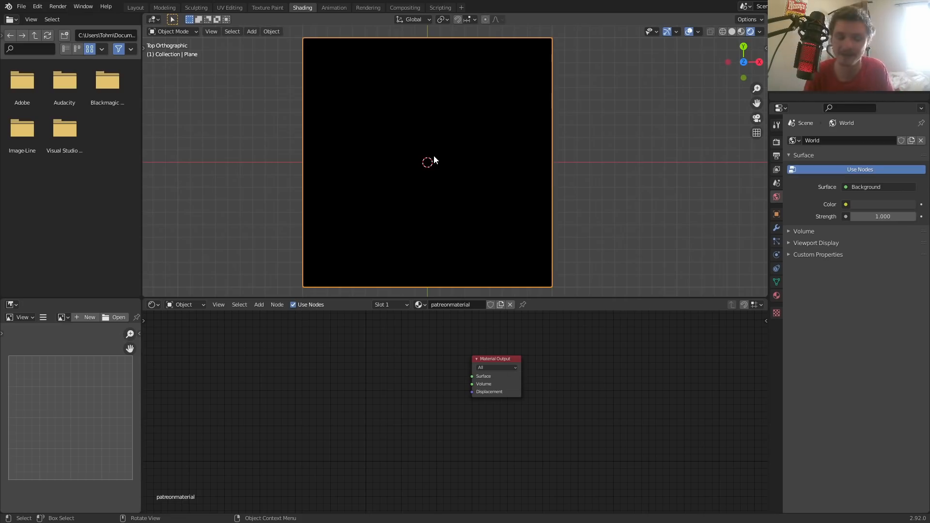
Add a Texture Coordinate node well before the Material Output and preview its Object output through a Viewer node.
{"action": "scroll", "coordinate": [412, 344], "scroll_direction": "up", "scroll_amount": 3}
{"action": "key", "text": "shift+a"}
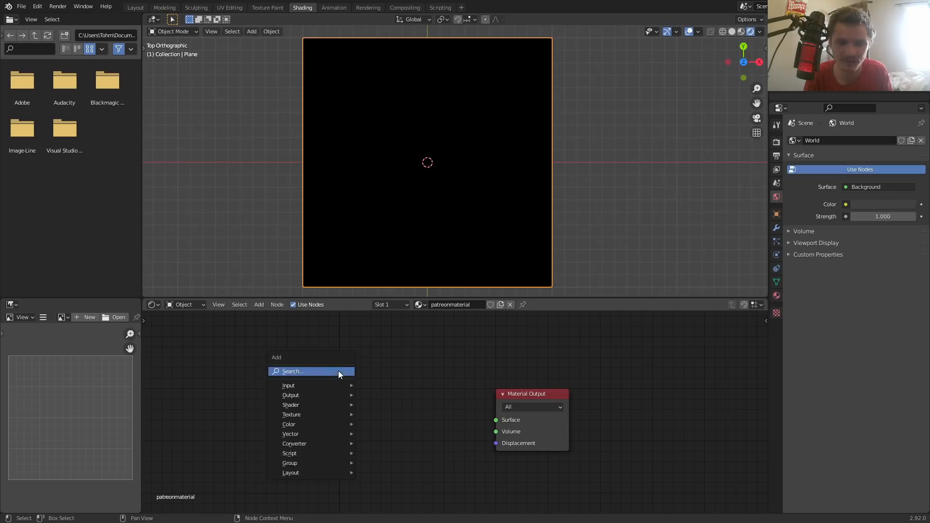
{"action": "left_click", "coordinate": [338, 372]}
{"action": "type", "text": "tex"}
{"action": "key", "text": "Return"}
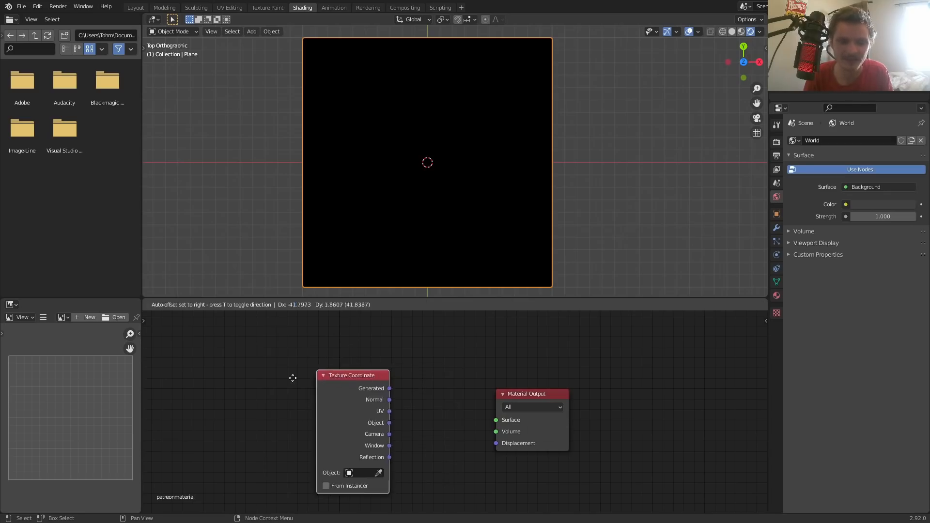
{"action": "left_click", "coordinate": [182, 364]}
{"action": "left_click", "coordinate": [257, 367], "text": "ctrl+shift"}
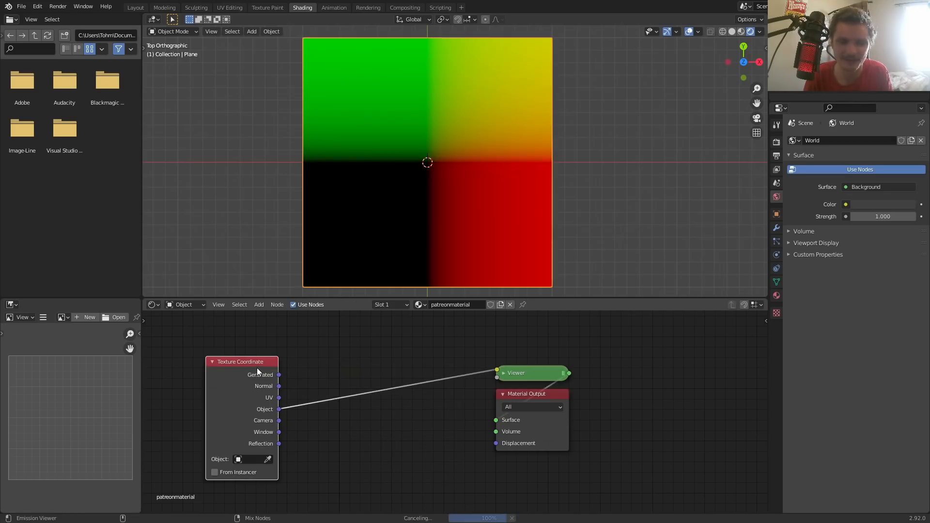
{"action": "left_click_drag", "start_coordinate": [256, 368], "coordinate": [189, 362]}
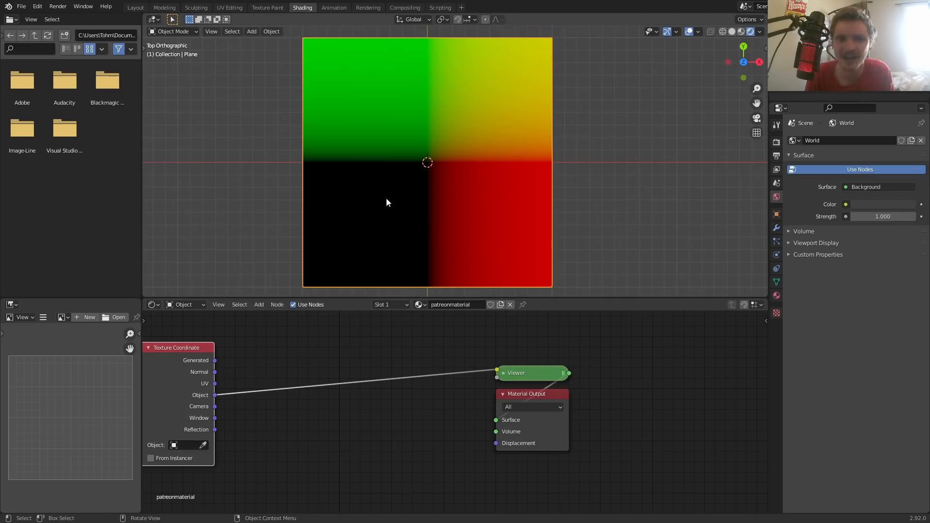
{"action": "left_click_drag", "start_coordinate": [387, 201], "coordinate": [382, 144]}
{"action": "key", "text": "ctrl+z"}
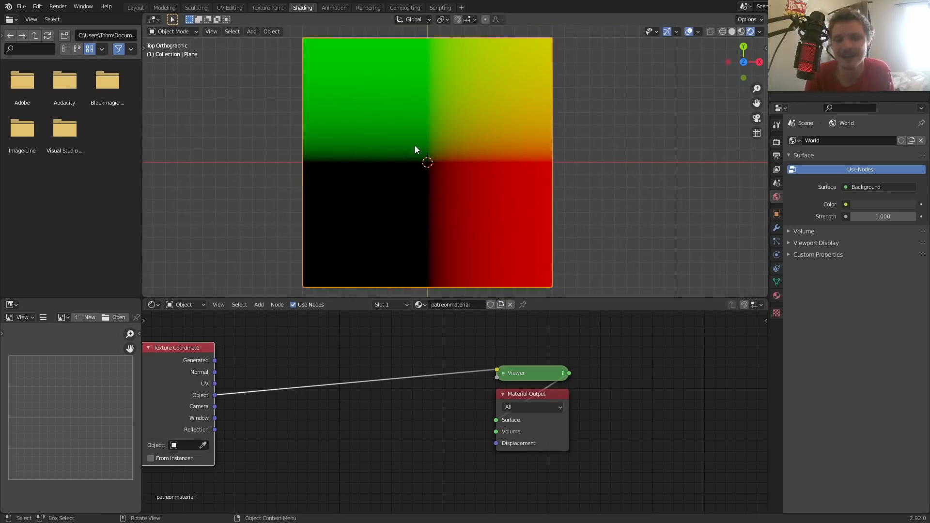
Insert a Vector Math node on the link between the Texture Coordinate's Object output and the Viewer.
{"action": "middle_click_drag", "start_coordinate": [301, 360], "coordinate": [340, 354]}
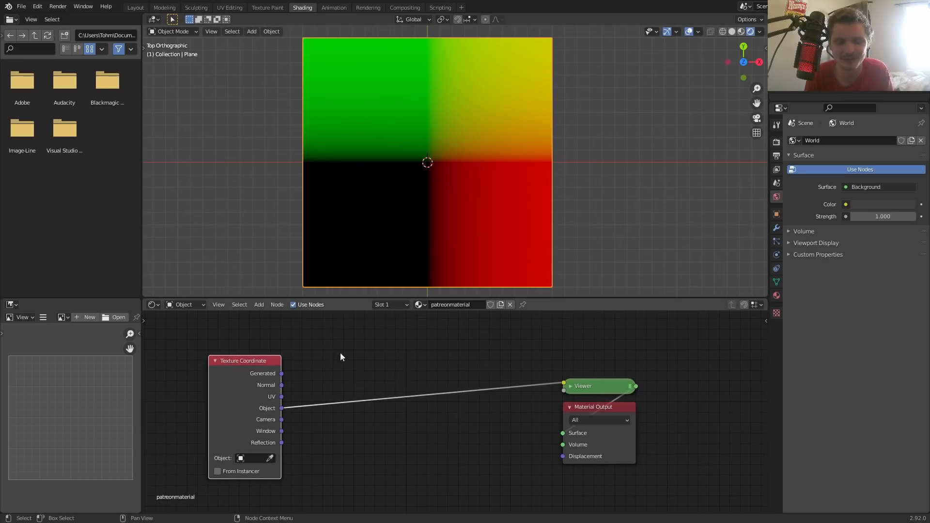
{"action": "key", "text": "shift+a"}
{"action": "type", "text": "vect"}
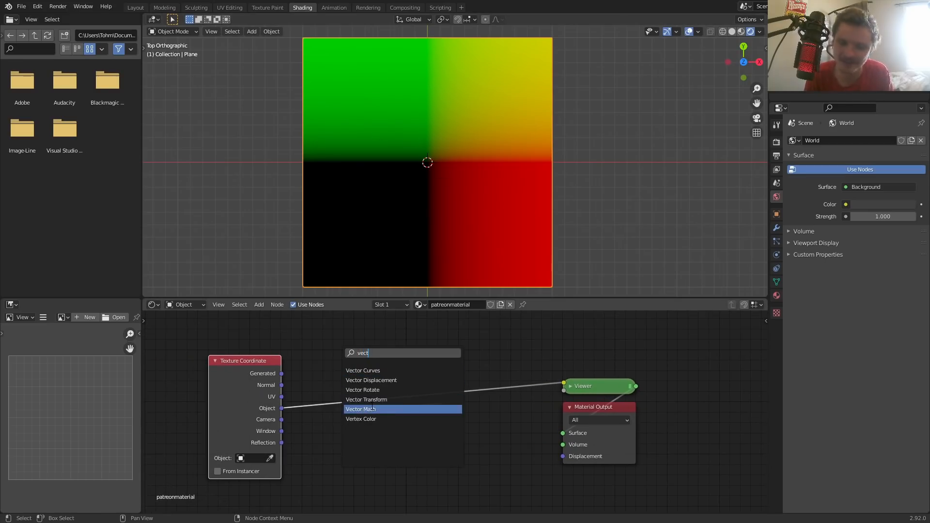
{"action": "left_click", "coordinate": [372, 410]}
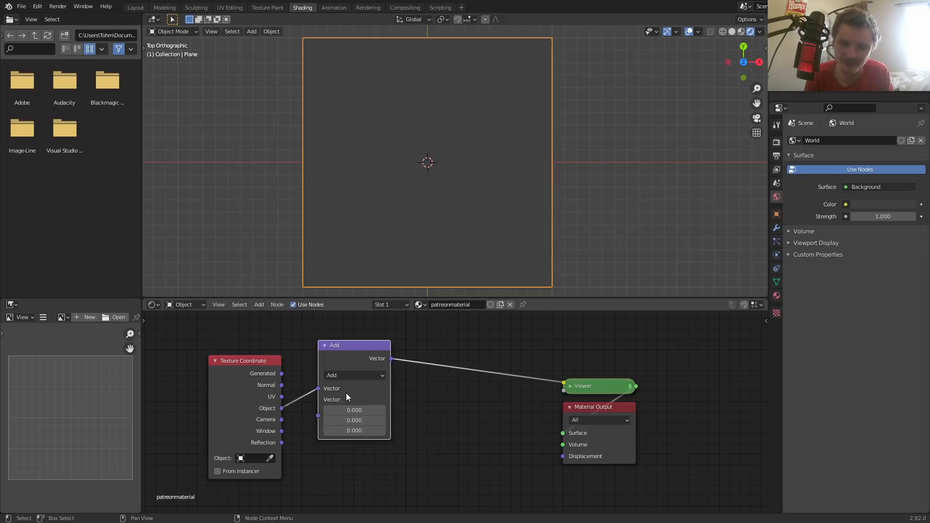
{"action": "left_click", "coordinate": [346, 390]}
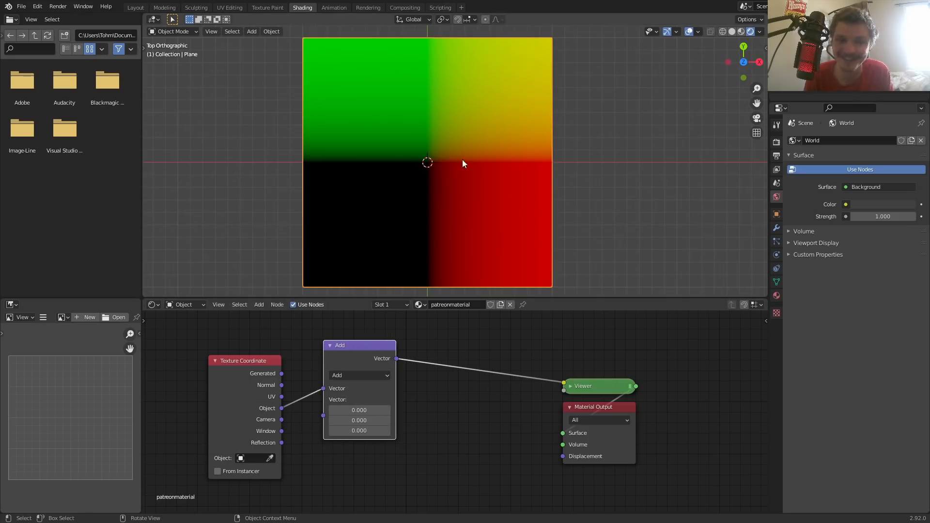
Set the Vector Math operation to Distance and preview its Value output, spacing the Texture Coordinate node farther away.
{"action": "scroll", "coordinate": [465, 158], "scroll_direction": "up", "scroll_amount": 3}
{"action": "scroll", "coordinate": [446, 165], "scroll_direction": "down", "scroll_amount": 1}
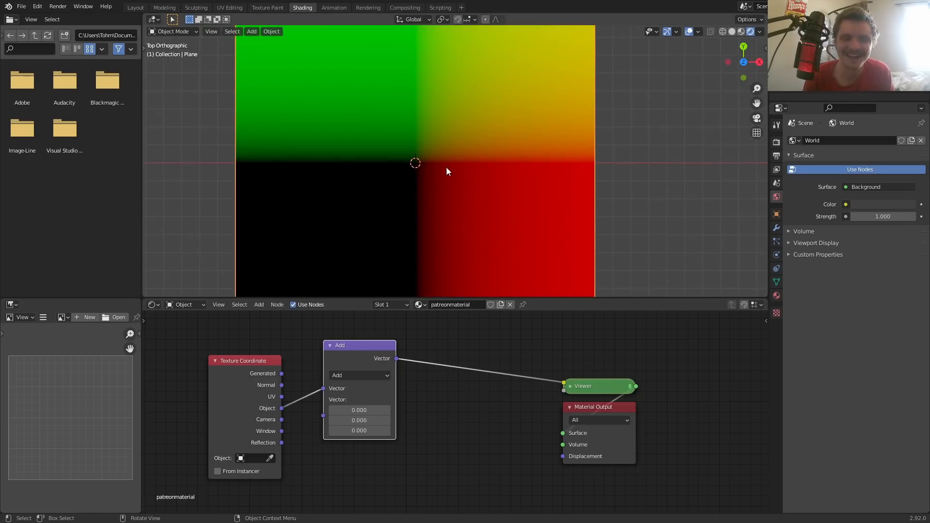
{"action": "left_click", "coordinate": [359, 374]}
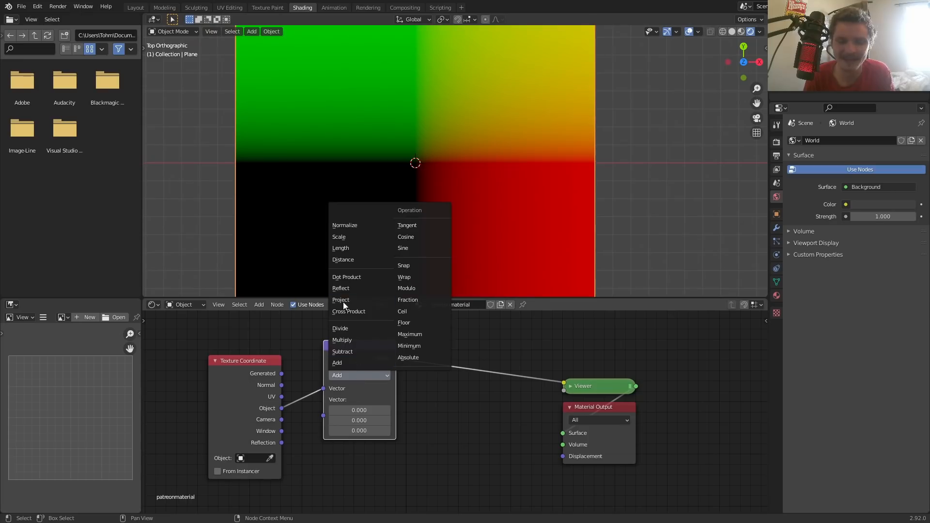
{"action": "left_click", "coordinate": [352, 260]}
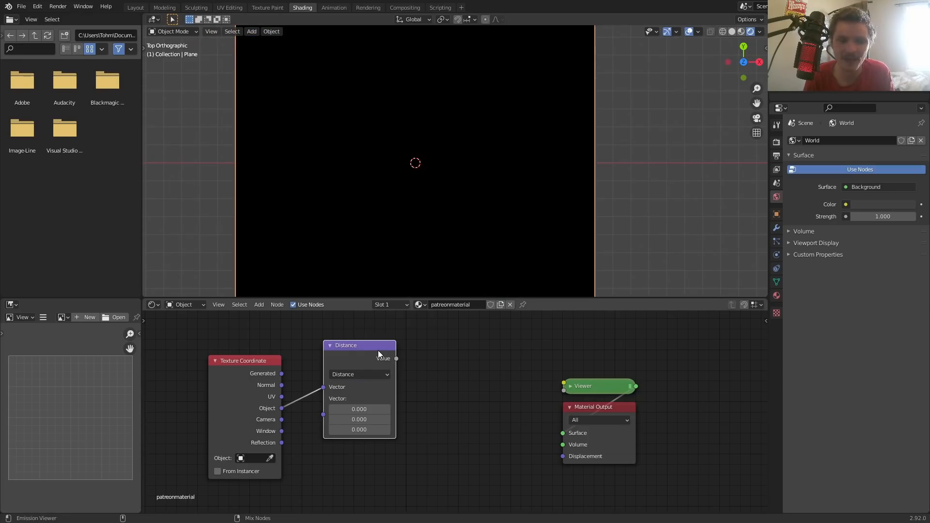
{"action": "left_click", "coordinate": [378, 351], "text": "ctrl+shift"}
{"action": "left_click_drag", "start_coordinate": [247, 377], "coordinate": [199, 360]}
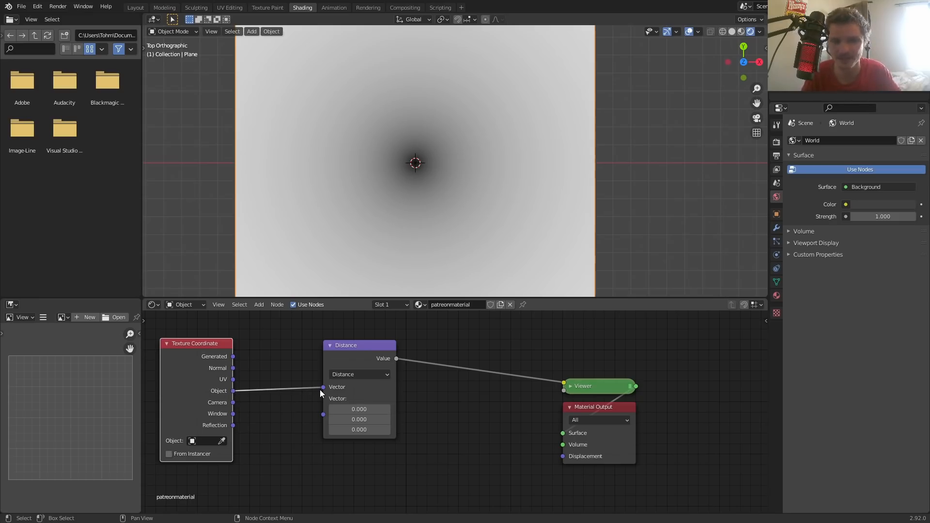
Examine the Distance node's shading on the plane at an angle and from the top, around the plane's center.
{"action": "middle_click_drag", "start_coordinate": [379, 244], "coordinate": [436, 140]}
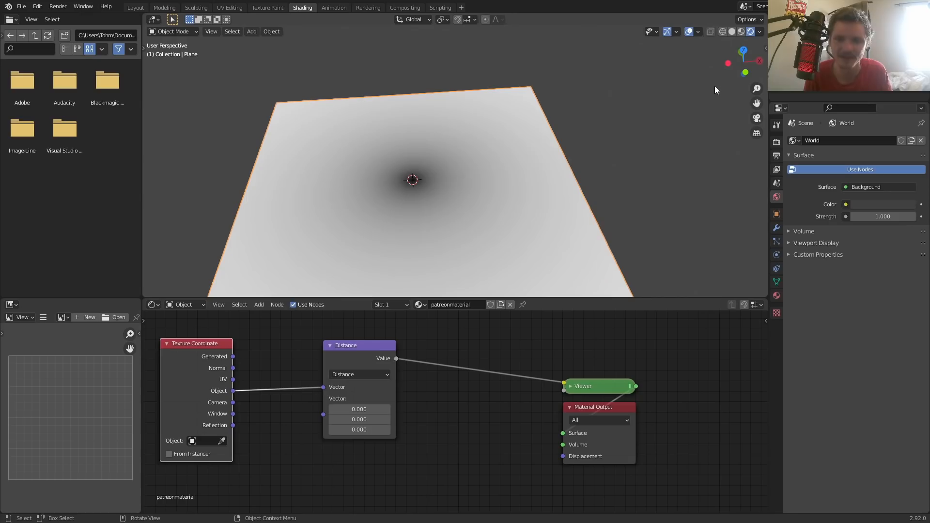
{"action": "left_click", "coordinate": [743, 50]}
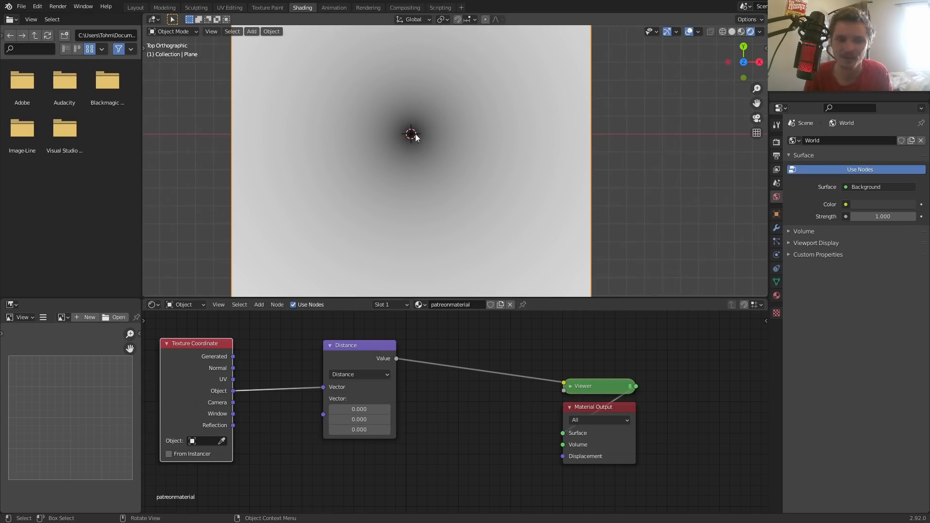
{"action": "scroll", "coordinate": [417, 132], "scroll_direction": "up", "scroll_amount": 4}
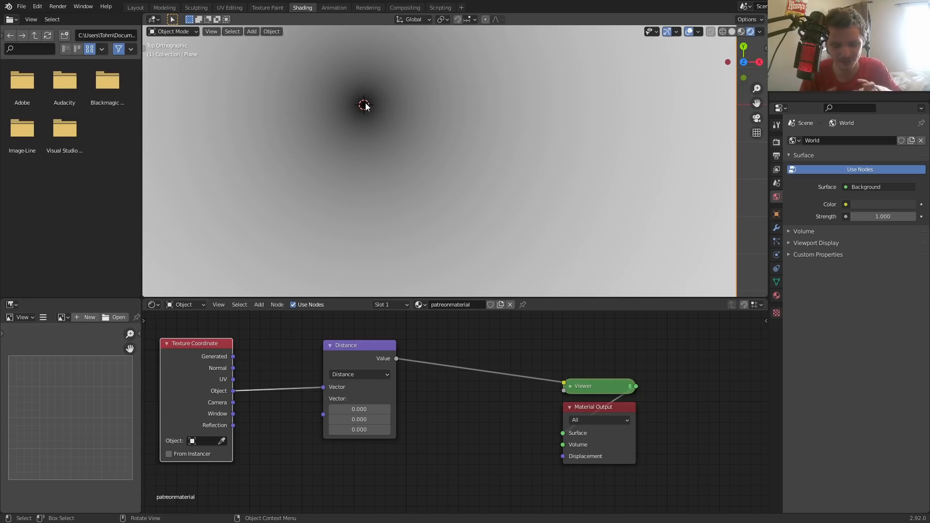
{"action": "scroll", "coordinate": [389, 122], "scroll_direction": "down", "scroll_amount": 4}
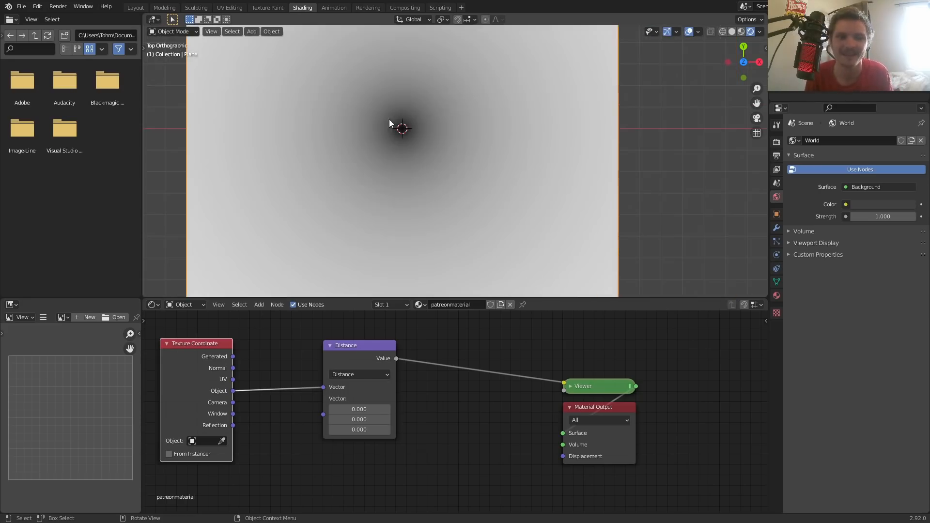
{"action": "scroll", "coordinate": [485, 151], "scroll_direction": "down", "scroll_amount": 2}
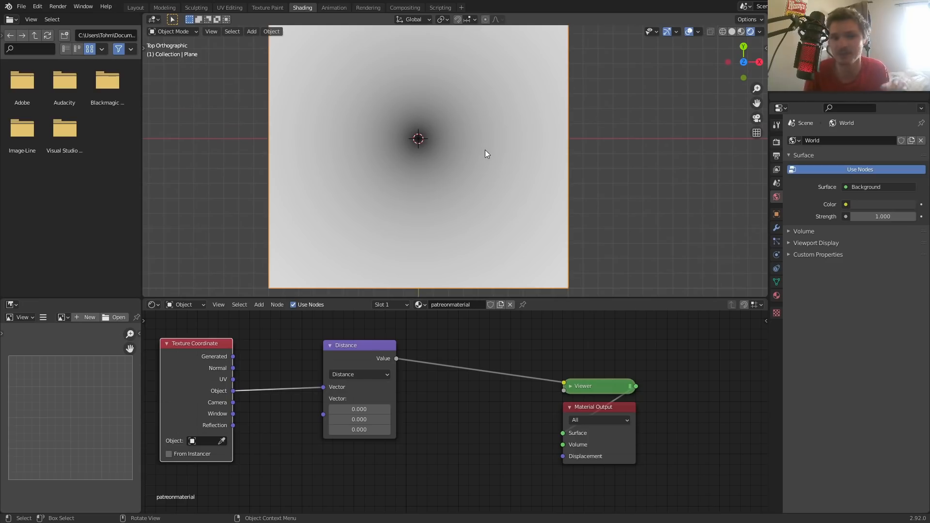
{"action": "mouse_move", "coordinate": [359, 409]}
{"action": "left_mouse_down"}
{"action": "mouse_move", "coordinate": [377, 409]}
{"action": "mouse_move", "coordinate": [326, 409]}
{"action": "mouse_move", "coordinate": [353, 409]}
{"action": "left_mouse_up"}
{"action": "right_click", "coordinate": [359, 409]}
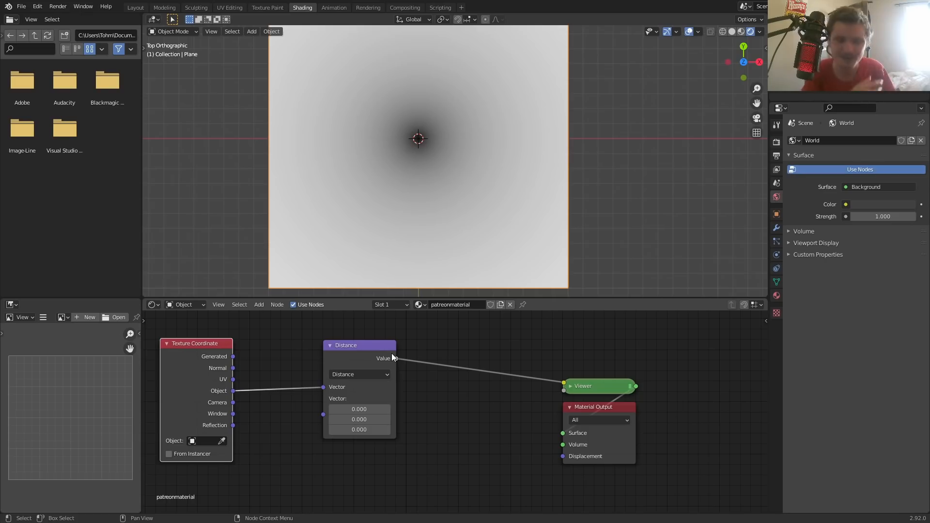
Insert a Math node on the link between the Distance node and the Viewer, spacing the Distance node farther from it.
{"action": "key", "text": "shift+a"}
{"action": "left_click", "coordinate": [469, 348]}
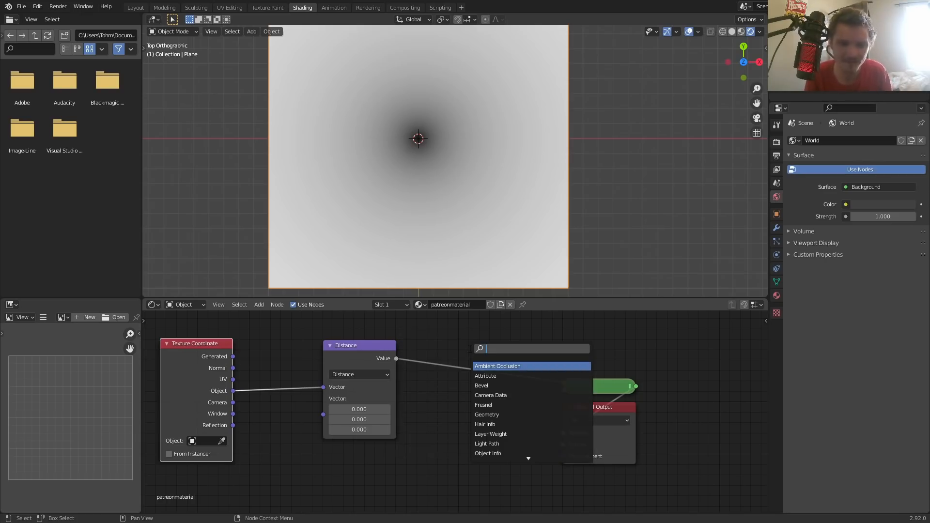
{"action": "type", "text": "math"}
{"action": "key", "text": "Return"}
{"action": "left_click", "coordinate": [479, 368]}
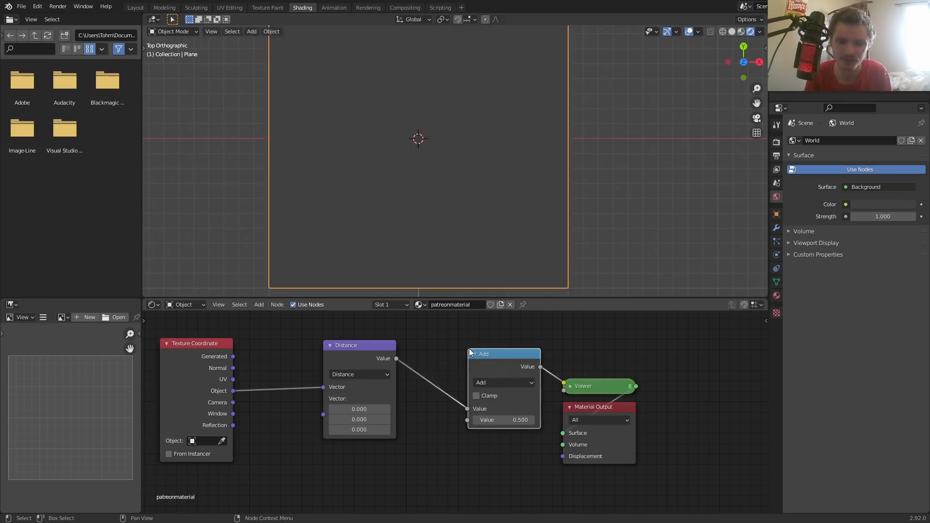
{"action": "left_click", "coordinate": [354, 365]}
{"action": "left_click_drag", "start_coordinate": [355, 365], "coordinate": [311, 366]}
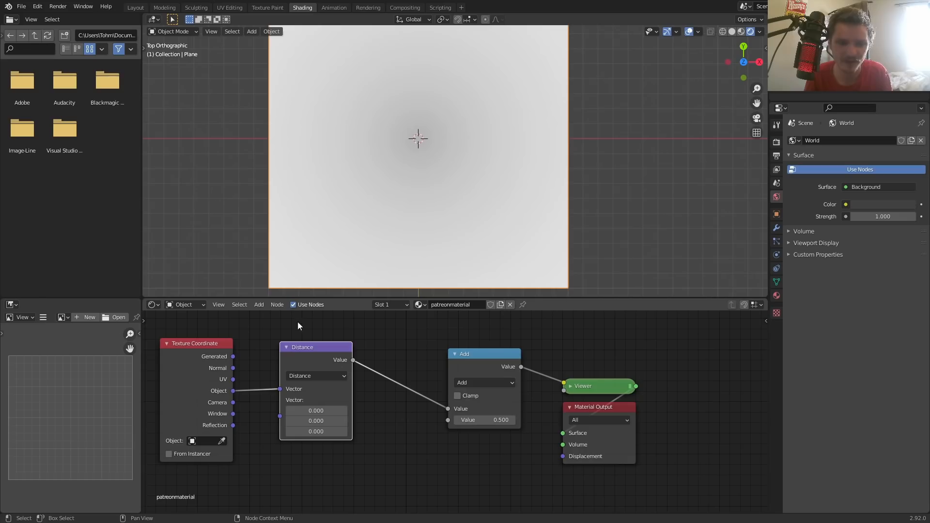
Set the Math node's operation to Sine.
{"action": "left_click", "coordinate": [491, 382]}
{"action": "left_click", "coordinate": [683, 251]}
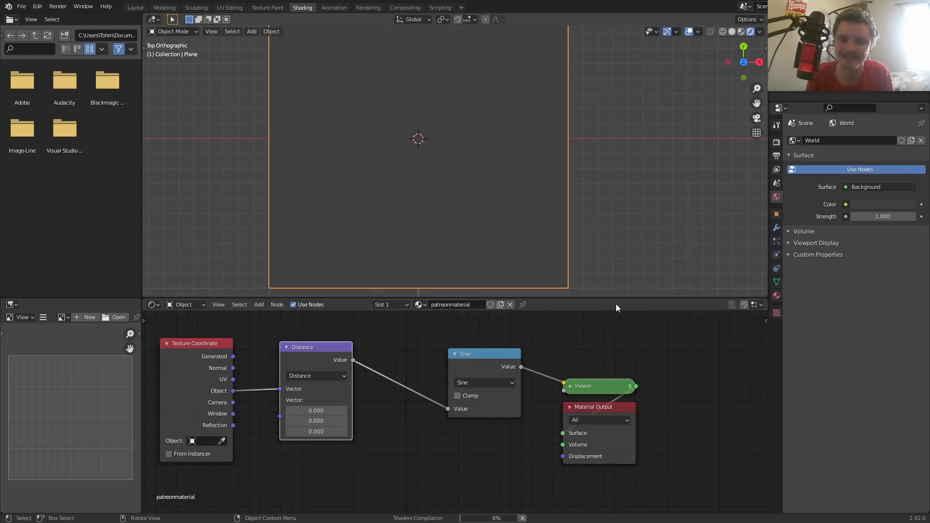
{"action": "left_click", "coordinate": [491, 383]}
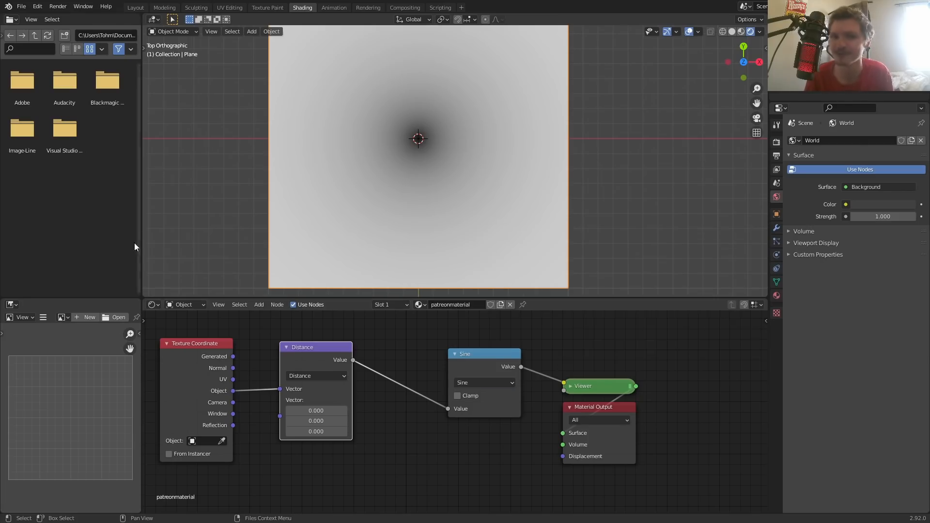
Move the Sine, Viewer and Material Output nodes together away from the Distance node to leave room for another node.
{"action": "scroll", "coordinate": [489, 360], "scroll_direction": "up", "scroll_amount": 2}
{"action": "middle_click_drag", "start_coordinate": [489, 359], "coordinate": [436, 387]}
{"action": "left_click_drag", "start_coordinate": [436, 387], "coordinate": [425, 415]}
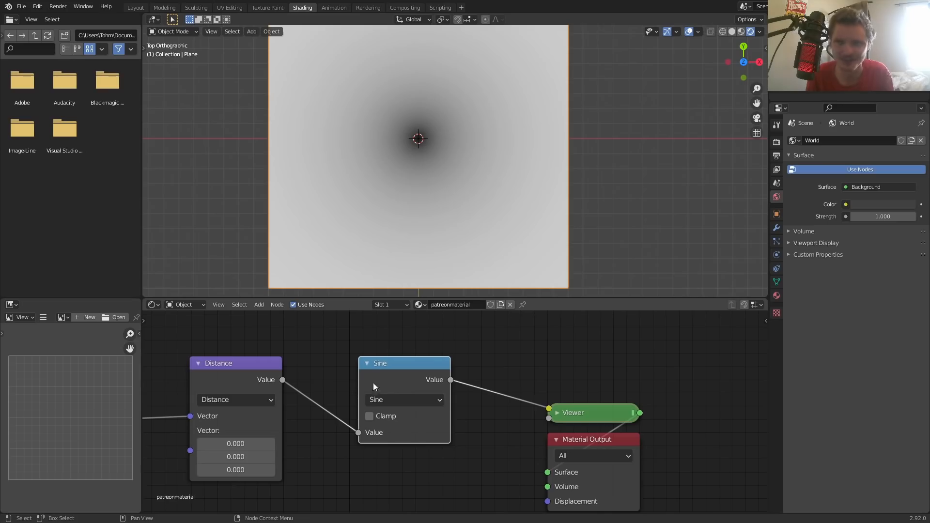
{"action": "left_click_drag", "start_coordinate": [589, 382], "coordinate": [426, 439]}
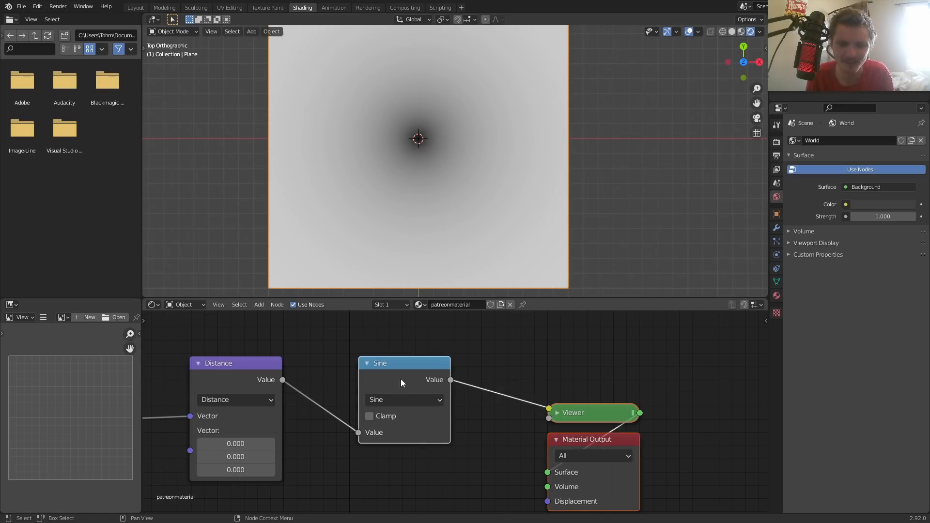
{"action": "left_click_drag", "start_coordinate": [400, 378], "coordinate": [564, 397]}
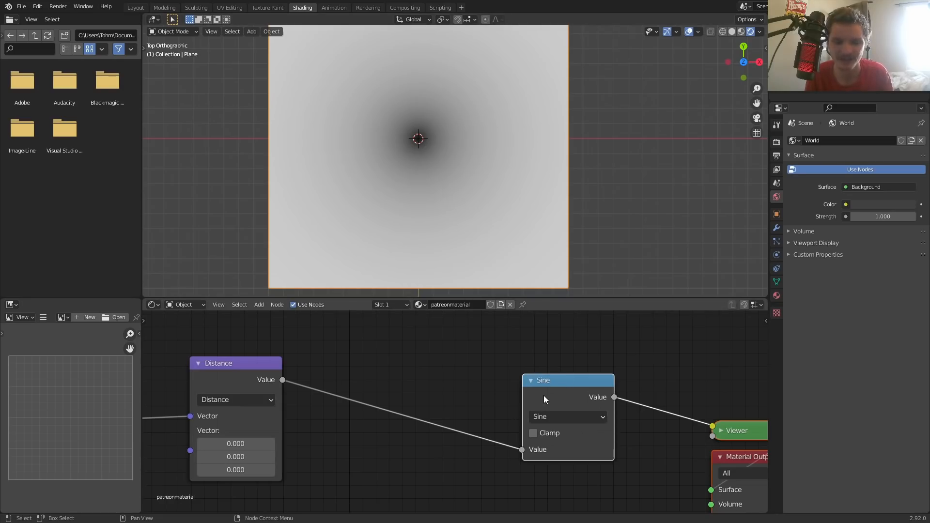
Insert a duplicate of the Sine node on the link between Distance and Sine, and set its operation to Multiply.
{"action": "key", "text": "shift+d"}
{"action": "left_click", "coordinate": [361, 368]}
{"action": "left_click", "coordinate": [389, 396]}
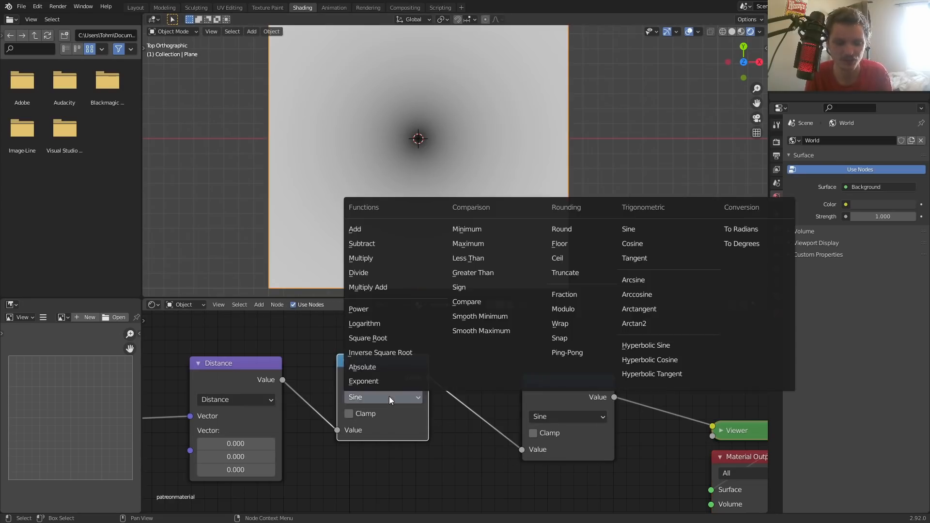
{"action": "key", "text": "m"}
Try multiplier values of 3.3 and 111 on the Multiply node, and undo these changes.
{"action": "left_click", "coordinate": [399, 444]}
{"action": "type", "text": "3.3"}
{"action": "key", "text": "Return"}
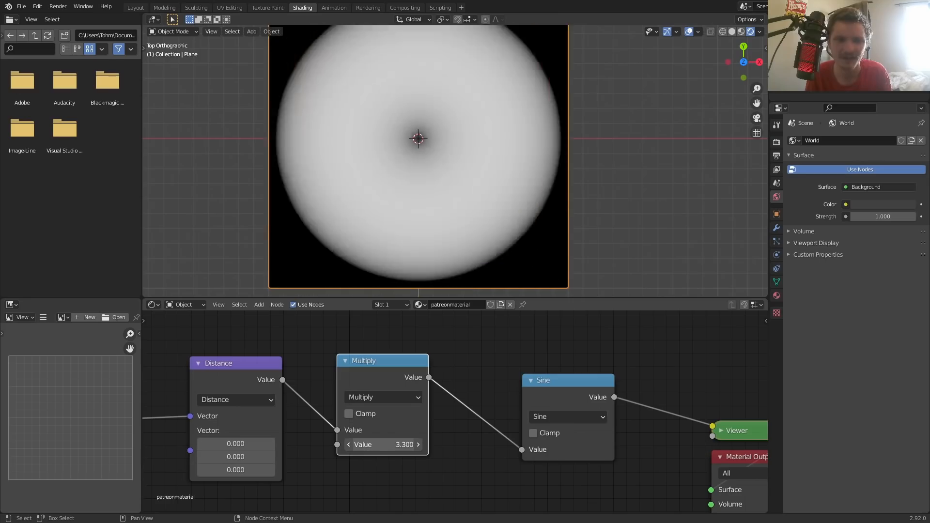
{"action": "left_click_drag", "start_coordinate": [387, 444], "coordinate": [518, 444]}
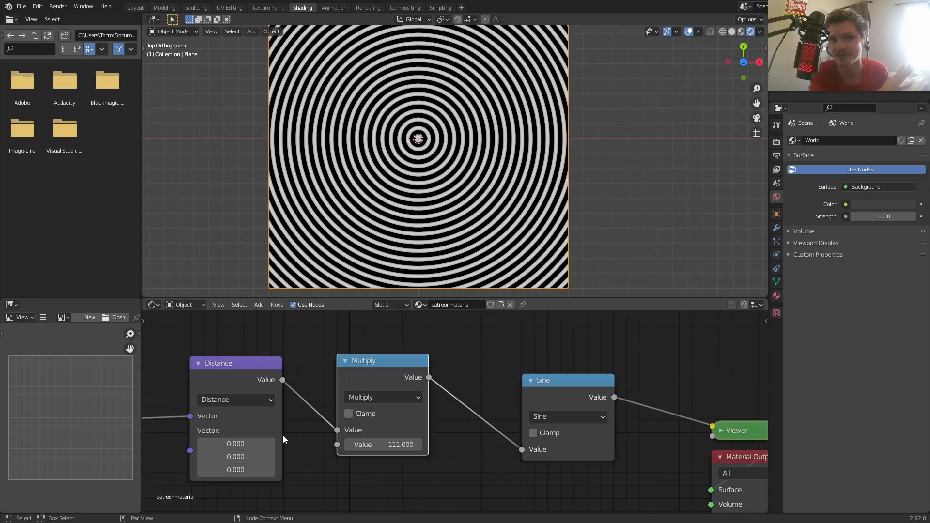
{"action": "key", "text": "ctrl+z"}
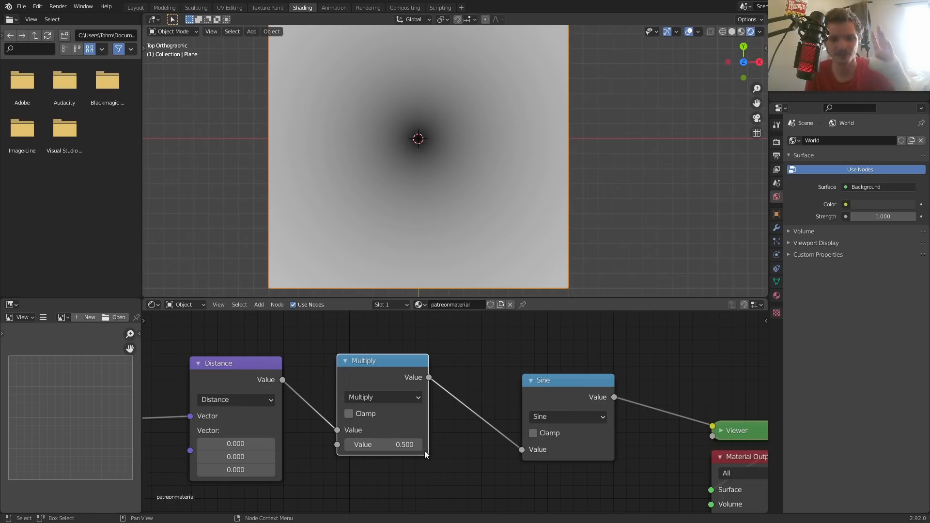
Set the Multiply node's value to 2*pi, and raise it to 26.683 for more rings.
{"action": "left_click", "coordinate": [390, 445]}
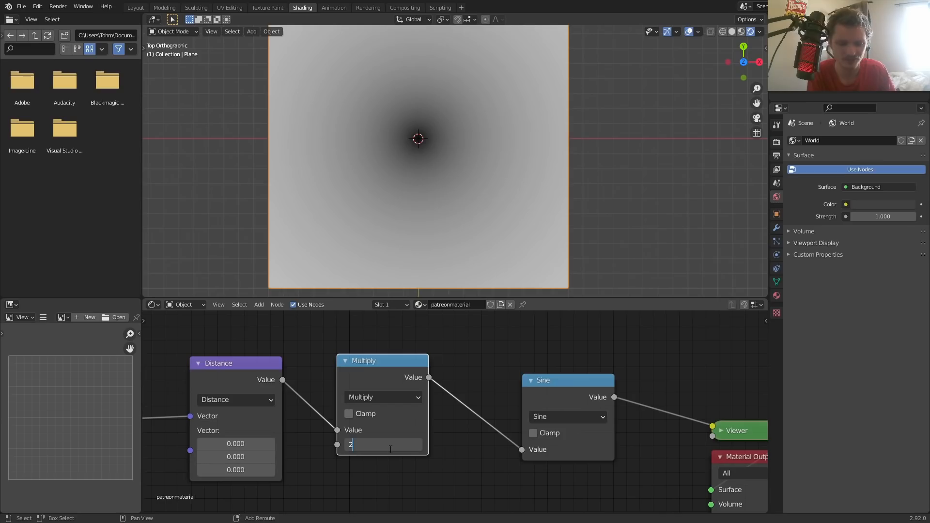
{"action": "type", "text": "2*pi"}
{"action": "key", "text": "Return"}
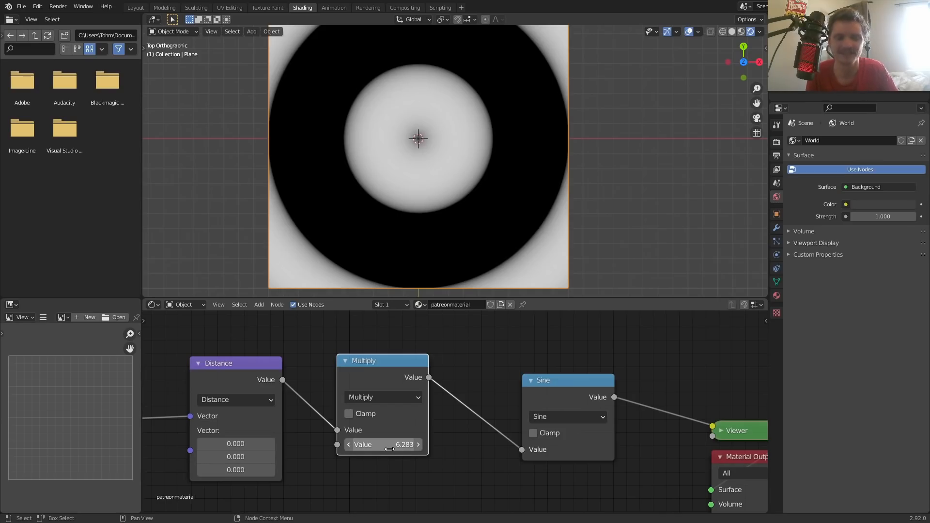
{"action": "left_click_drag", "start_coordinate": [374, 445], "coordinate": [378, 445]}
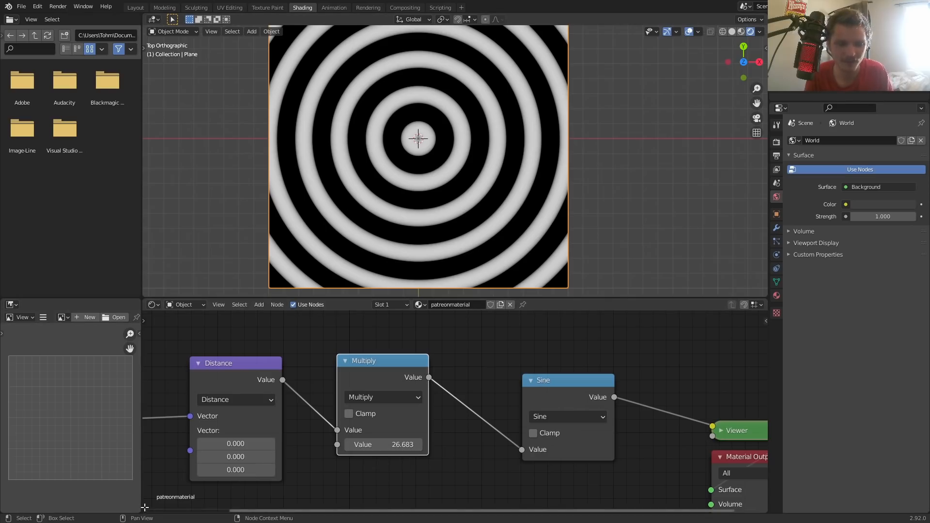
Split off a strip below the shader editor and make it a Timeline.
{"action": "left_click_drag", "start_coordinate": [144, 507], "coordinate": [145, 439]}
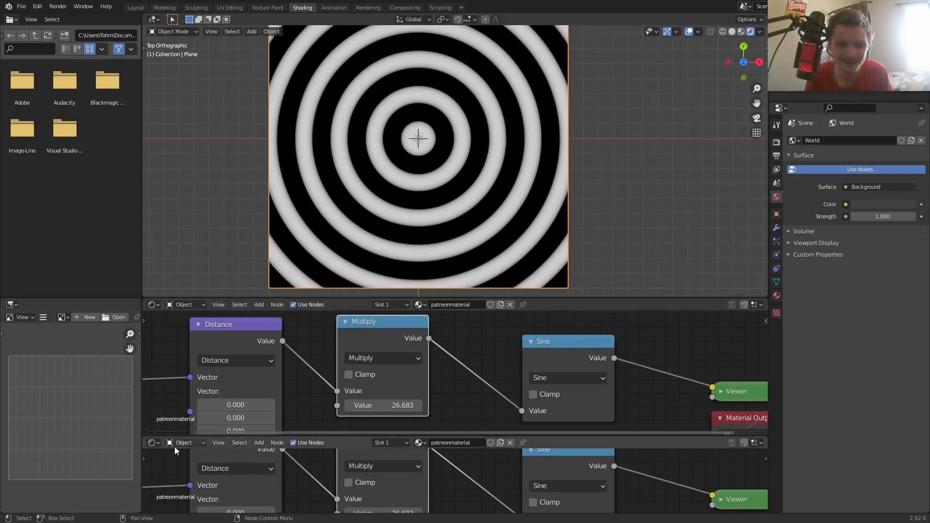
{"action": "left_click", "coordinate": [154, 442]}
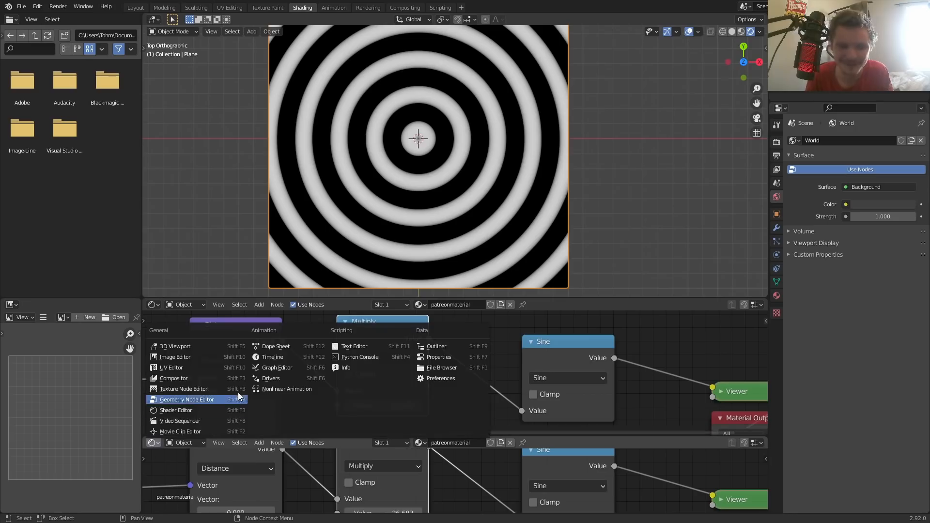
{"action": "left_click", "coordinate": [273, 356]}
Play the animation briefly two times, returning to the first frame after each playback.
{"action": "key", "text": "space"}
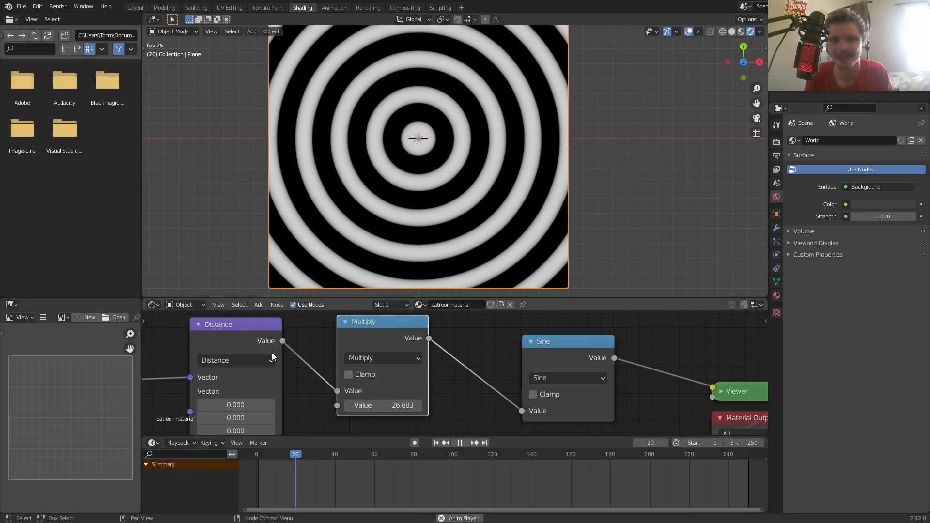
{"action": "key", "text": "space"}
{"action": "key", "text": "shift+Left"}
{"action": "scroll", "coordinate": [265, 347], "scroll_direction": "down", "scroll_amount": 2}
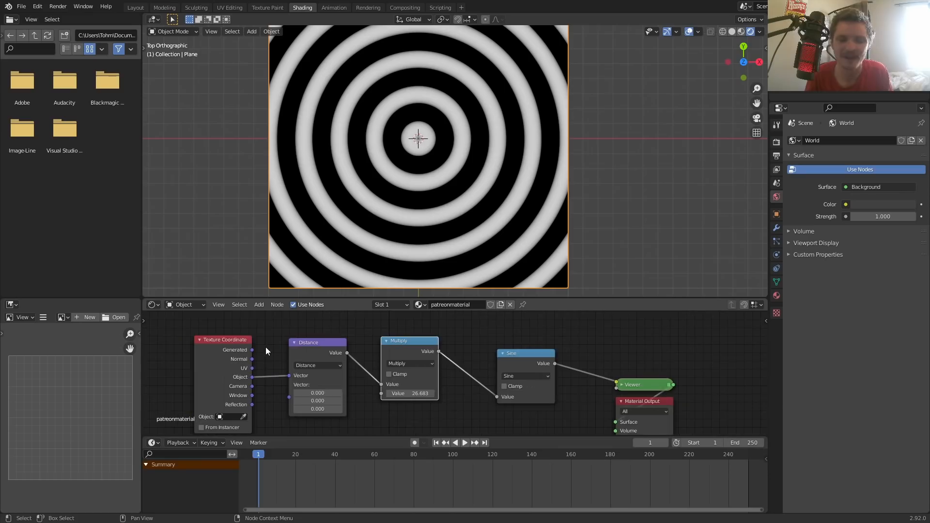
{"action": "key", "text": "space"}
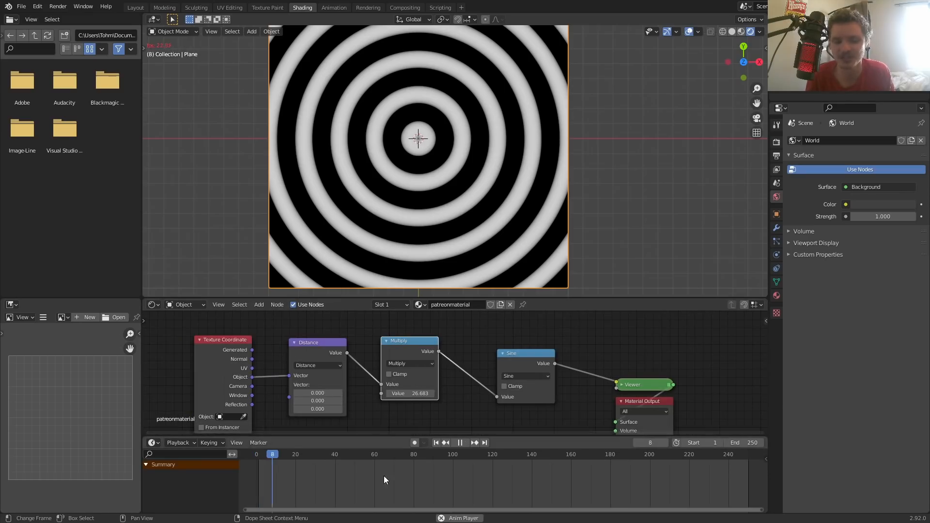
{"action": "key", "text": "space"}
{"action": "key", "text": "shift+Left"}
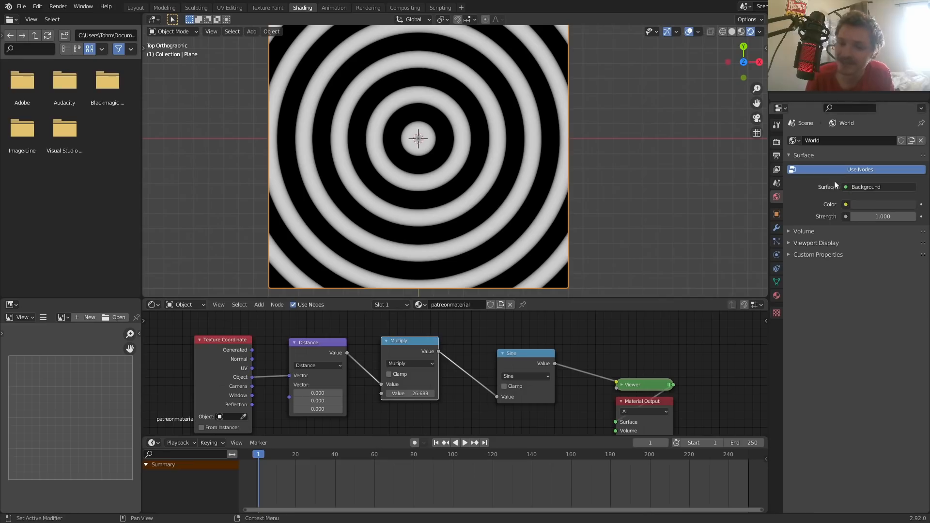
Set the scene's output frame rate to 30 fps.
{"action": "left_click", "coordinate": [777, 156]}
{"action": "left_click", "coordinate": [872, 259]}
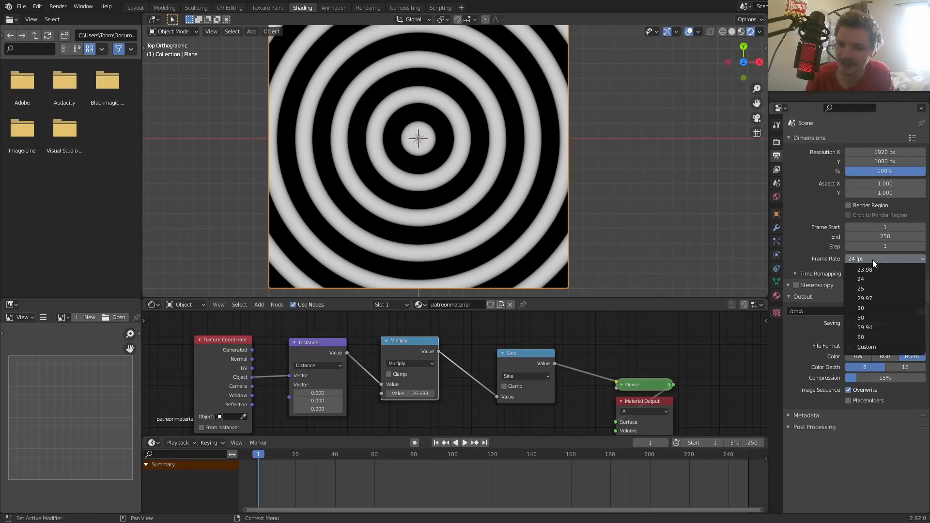
{"action": "left_click", "coordinate": [867, 308]}
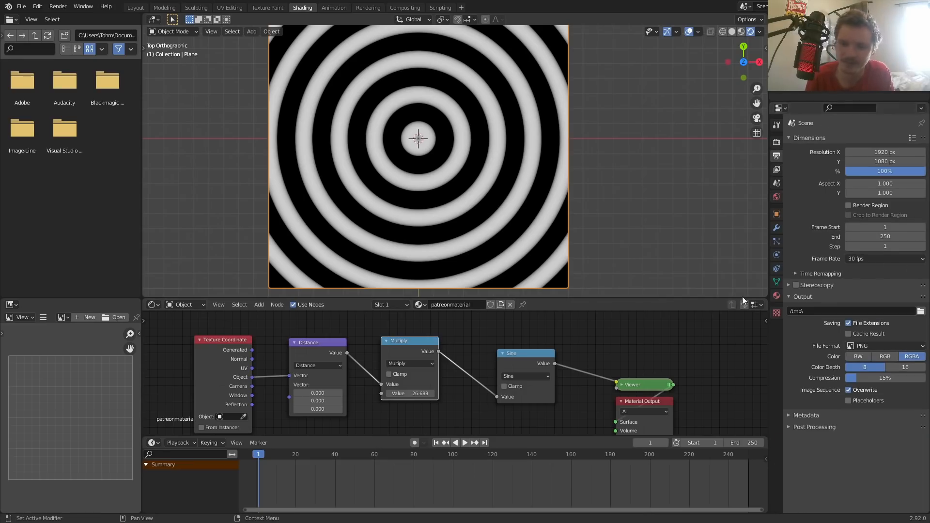
Move the Multiply, Sine, Viewer and Material Output nodes together farther from the Distance node.
{"action": "middle_click_drag", "start_coordinate": [418, 367], "coordinate": [395, 354]}
{"action": "left_click_drag", "start_coordinate": [555, 401], "coordinate": [371, 336]}
{"action": "left_click_drag", "start_coordinate": [394, 333], "coordinate": [431, 334]}
{"action": "left_click", "coordinate": [467, 332]}
{"action": "scroll", "coordinate": [423, 334], "scroll_direction": "up", "scroll_amount": 2}
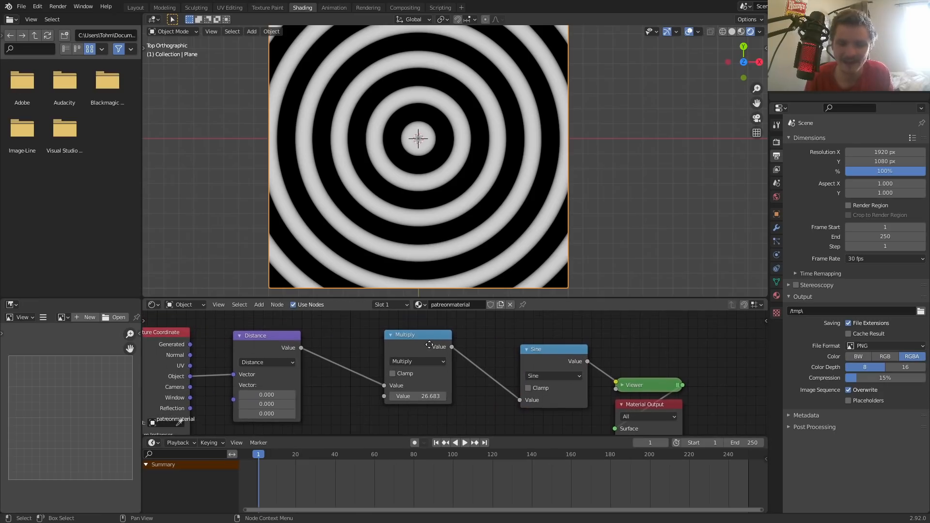
Insert a duplicate of the Multiply node between Multiply and Sine, set it to Add, and test varying its added value.
{"action": "left_click", "coordinate": [422, 339]}
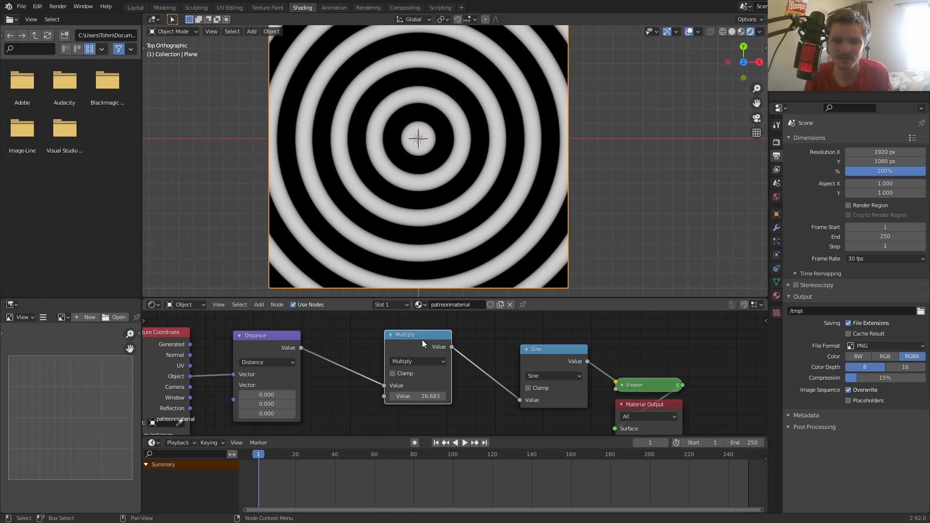
{"action": "key", "text": "shift+d"}
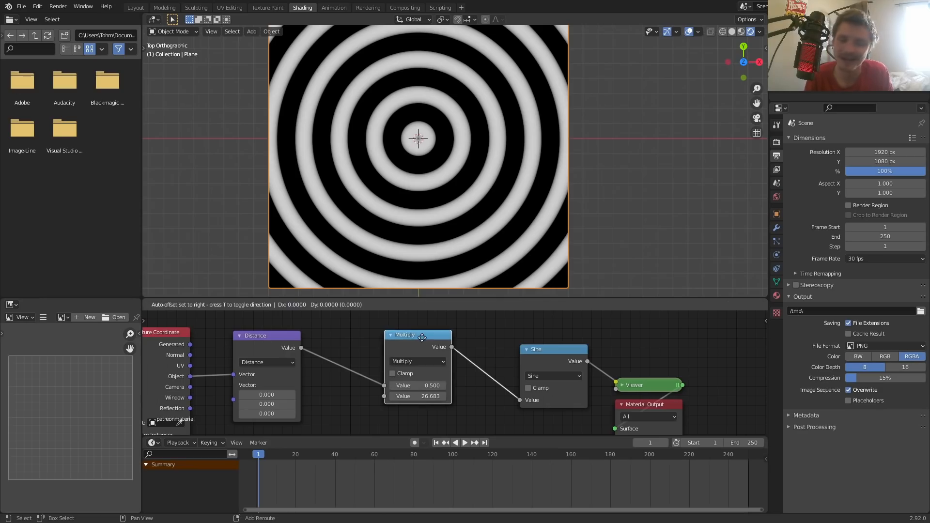
{"action": "left_click", "coordinate": [480, 342]}
{"action": "left_click", "coordinate": [504, 366]}
{"action": "key", "text": "a"}
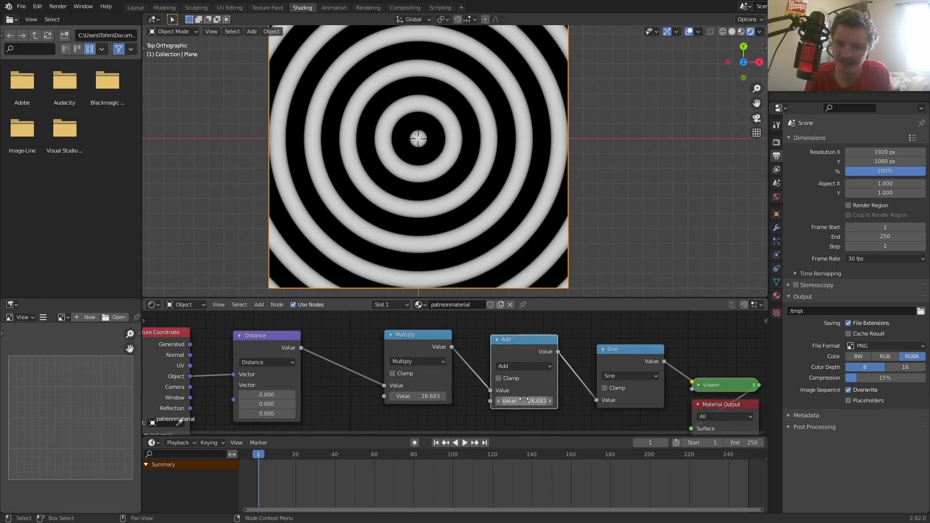
{"action": "mouse_move", "coordinate": [524, 399]}
{"action": "left_mouse_down"}
{"action": "mouse_move", "coordinate": [562, 398]}
{"action": "mouse_move", "coordinate": [523, 399]}
{"action": "left_mouse_up"}
{"action": "key", "text": "ctrl+z"}
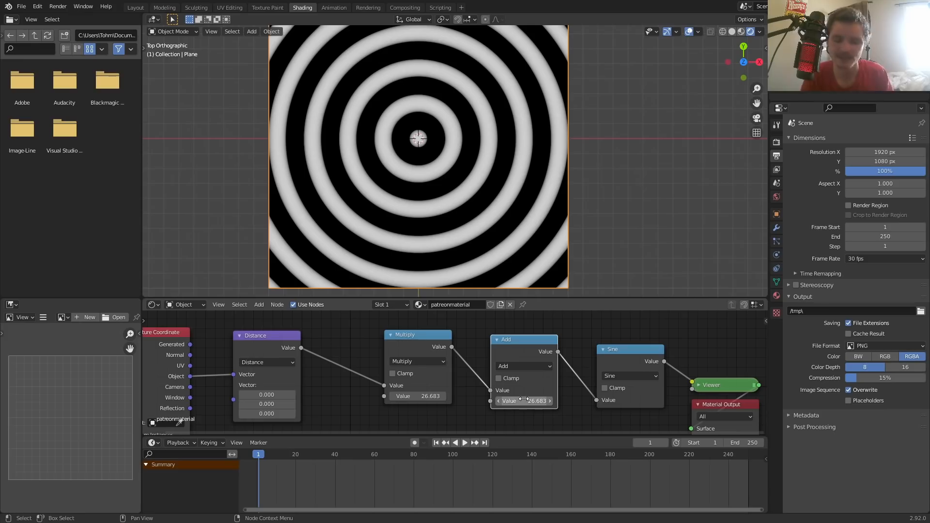
Drive the Add node's value with the expression #frame and play the animation briefly.
{"action": "left_click", "coordinate": [538, 401]}
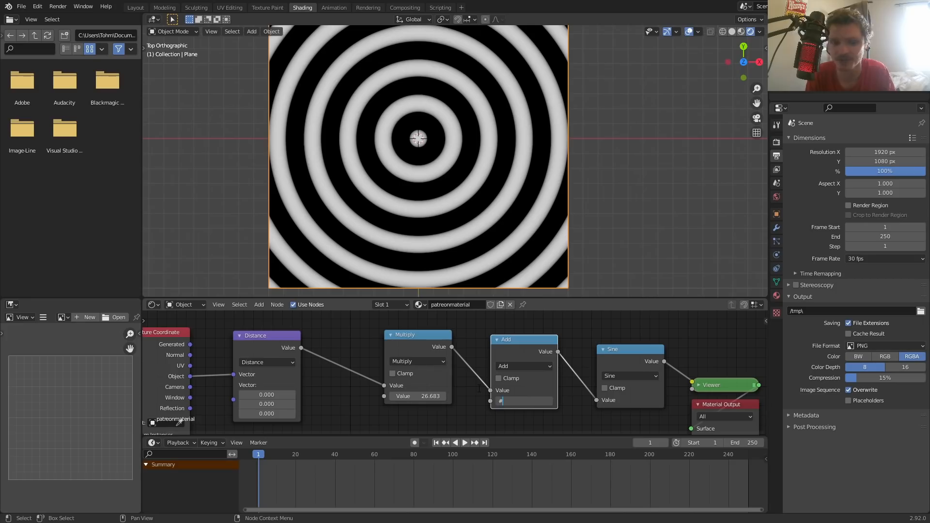
{"action": "key", "text": "Return"}
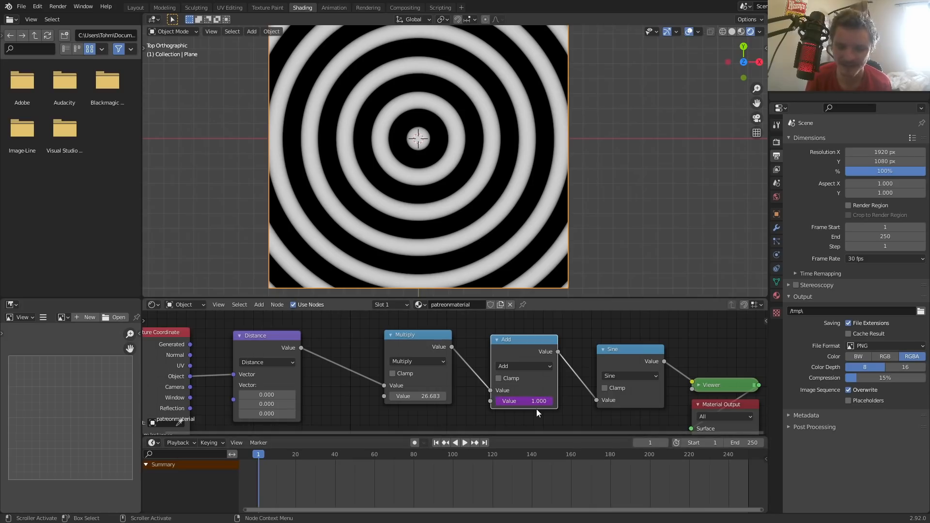
{"action": "key", "text": "space"}
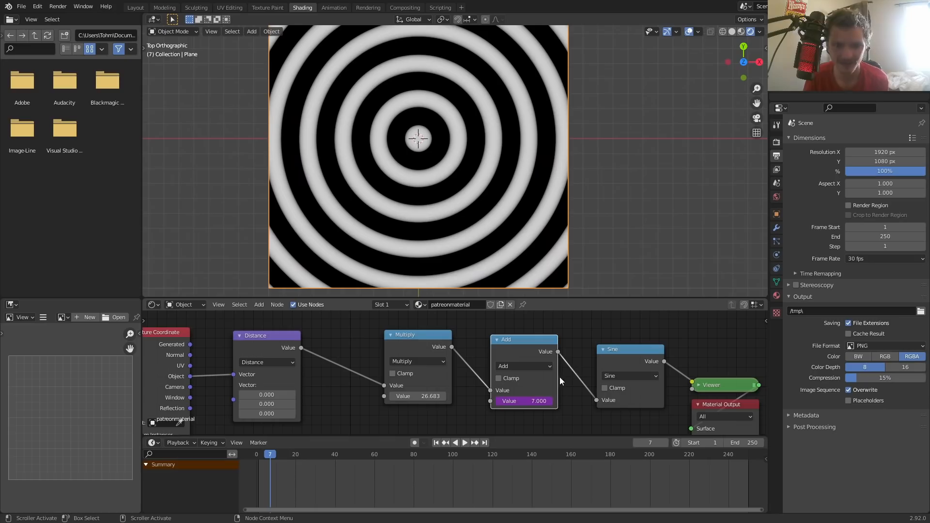
Change the Add value's driver expression to frame/100 and play the animation from frame 1.
{"action": "left_click", "coordinate": [532, 400]}
{"action": "type", "text": "frame/100"}
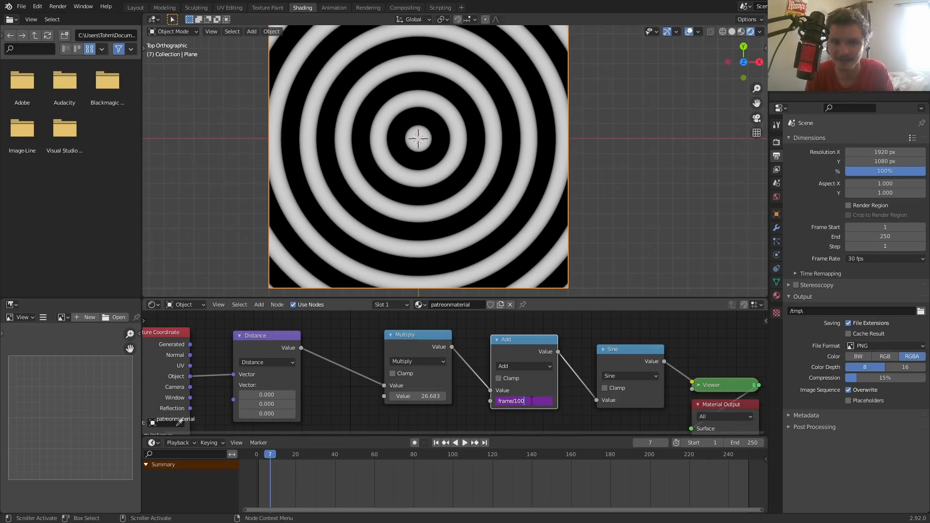
{"action": "key", "text": "Return"}
{"action": "key", "text": "shift+Left"}
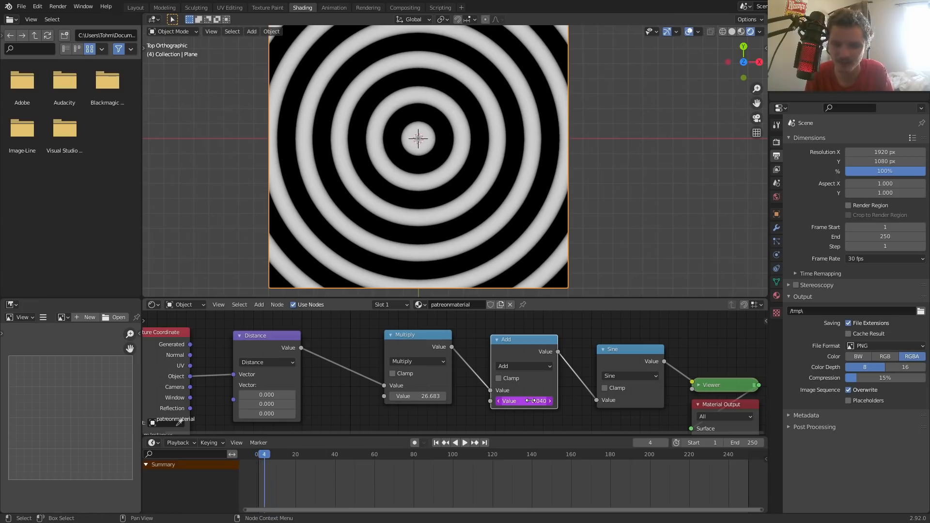
{"action": "key", "text": "shift+Left"}
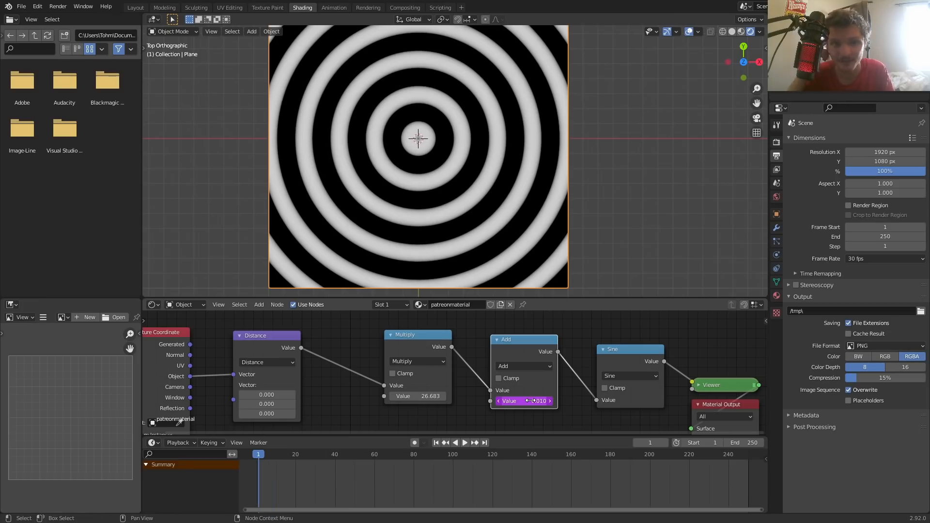
{"action": "key", "text": "space"}
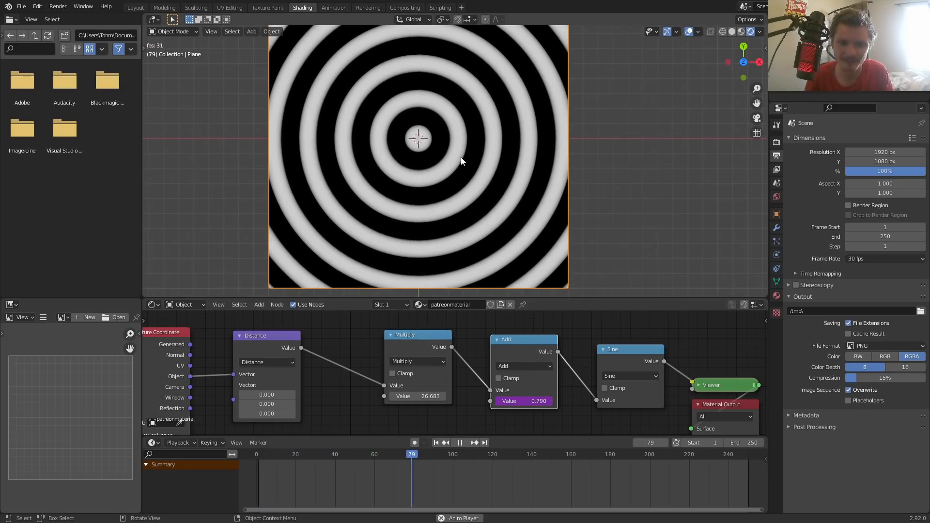
Change the Add value's driver expression to frame/20 and replay the animation from frame 1.
{"action": "scroll", "coordinate": [442, 111], "scroll_direction": "up", "scroll_amount": 2}
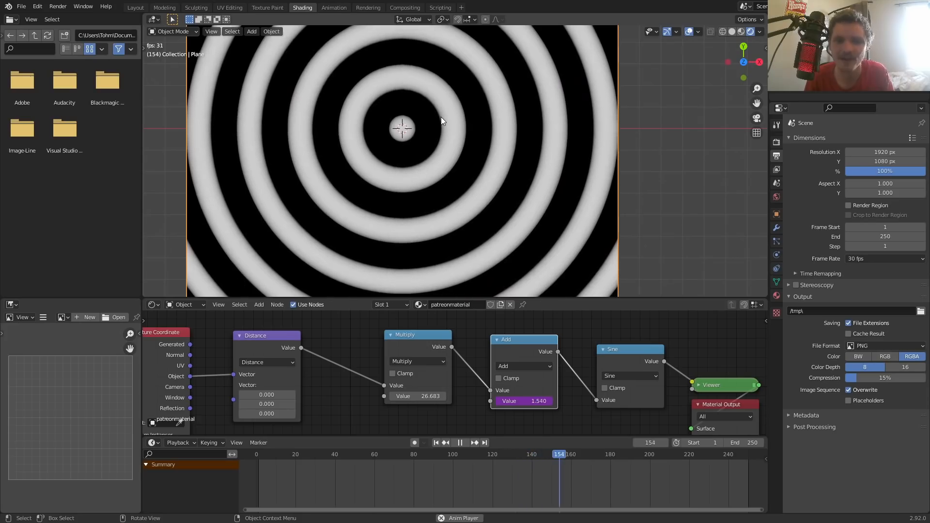
{"action": "key", "text": "space"}
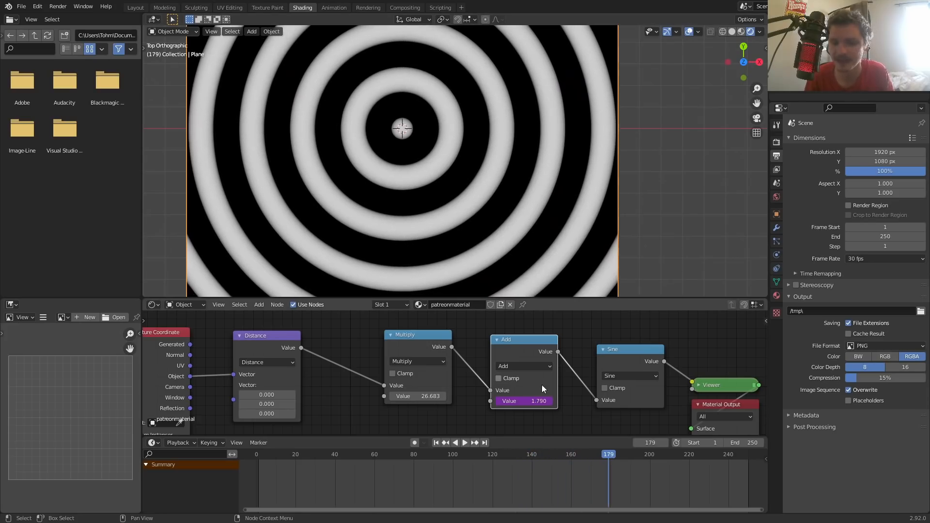
{"action": "double_click", "coordinate": [540, 401]}
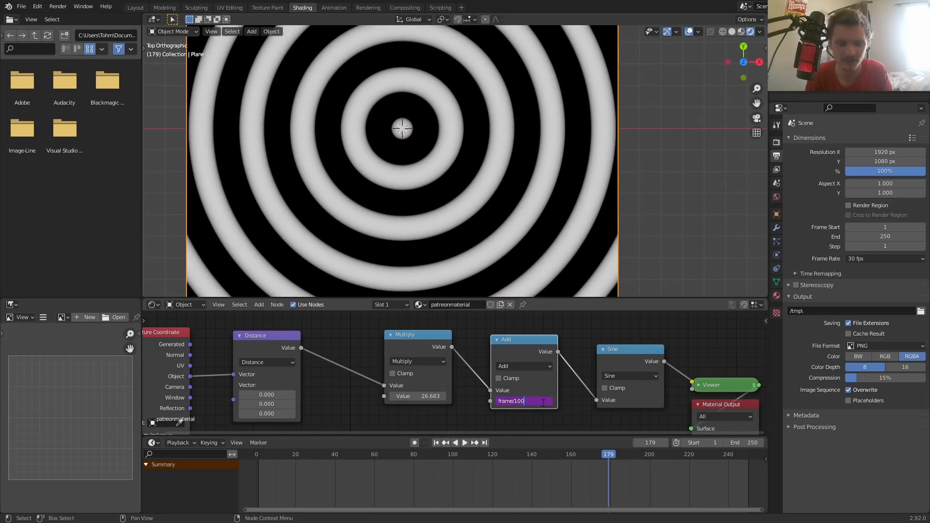
{"action": "type", "text": "20"}
{"action": "key", "text": "Return"}
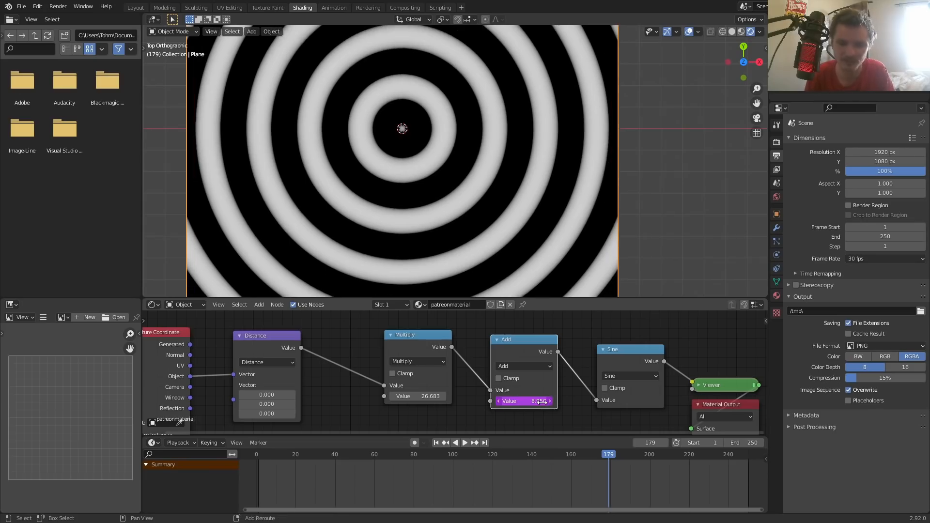
{"action": "key", "text": "shift+Left"}
{"action": "key", "text": "space"}
{"action": "scroll", "coordinate": [452, 264], "scroll_direction": "down", "scroll_amount": 2}
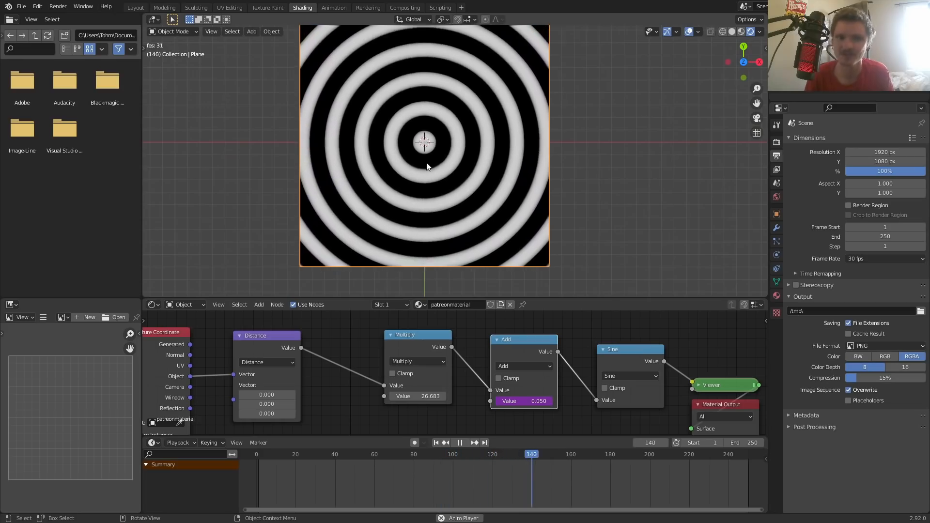
Set the Add value's driver expression to frame/10 and replay the animation from frame 1.
{"action": "key", "text": "space"}
{"action": "double_click", "coordinate": [534, 400]}
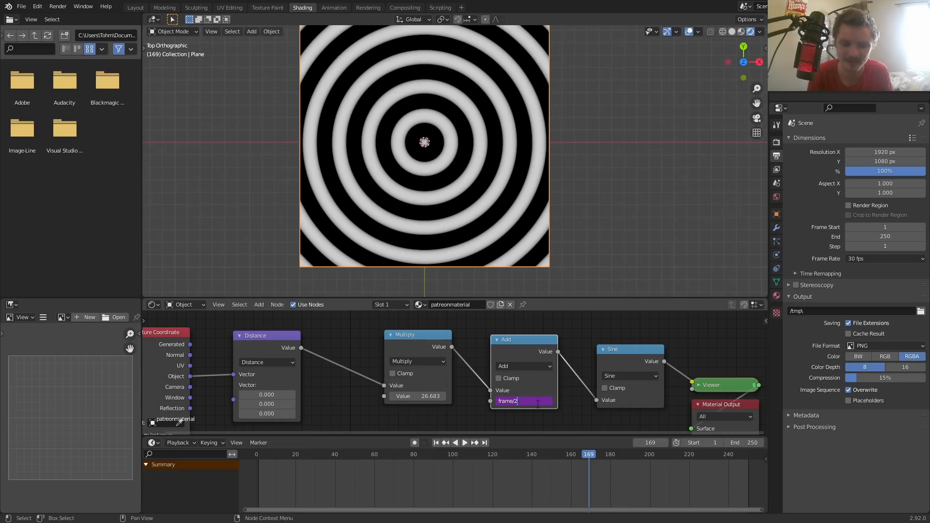
{"action": "key", "text": "Return"}
{"action": "key", "text": "shift+Left"}
{"action": "key", "text": "space"}
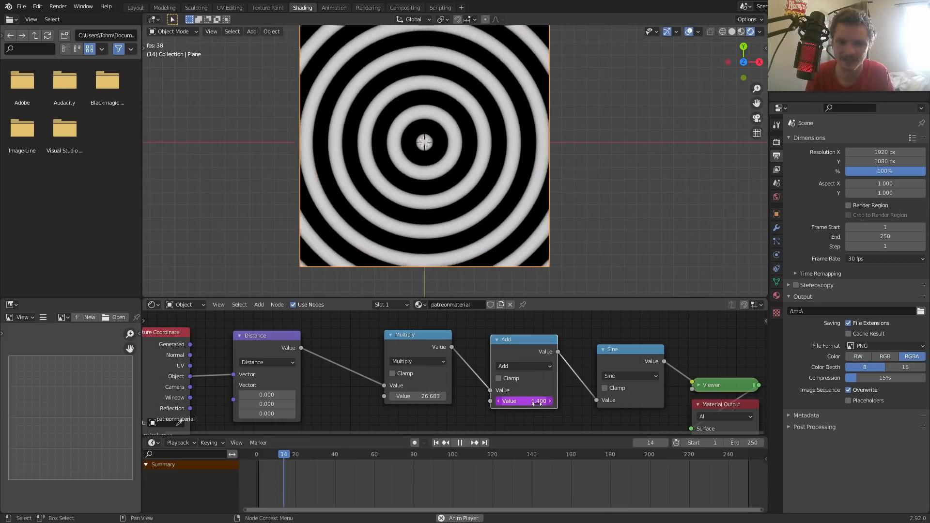
Negate the Add value's driver expression to -frame/10 and replay the animation from frame 1.
{"action": "key", "text": "space"}
{"action": "double_click", "coordinate": [537, 402]}
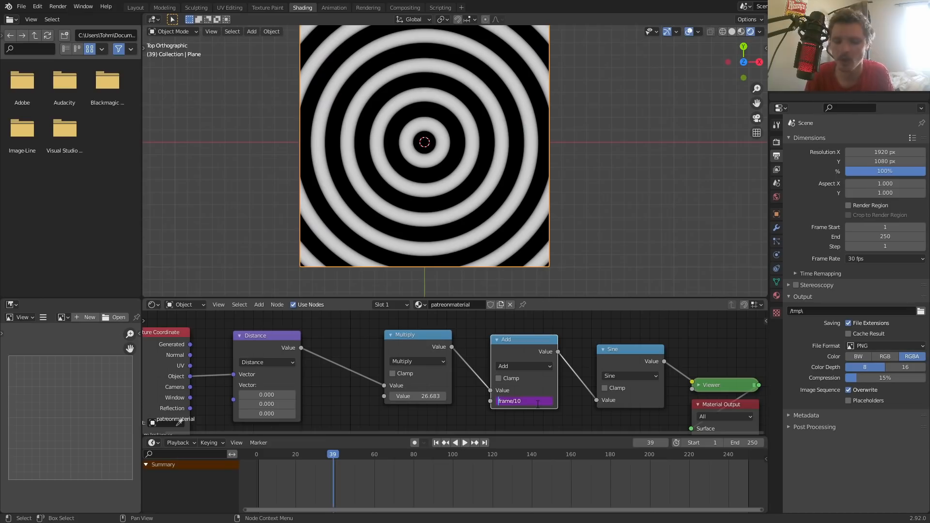
{"action": "key", "text": "Return"}
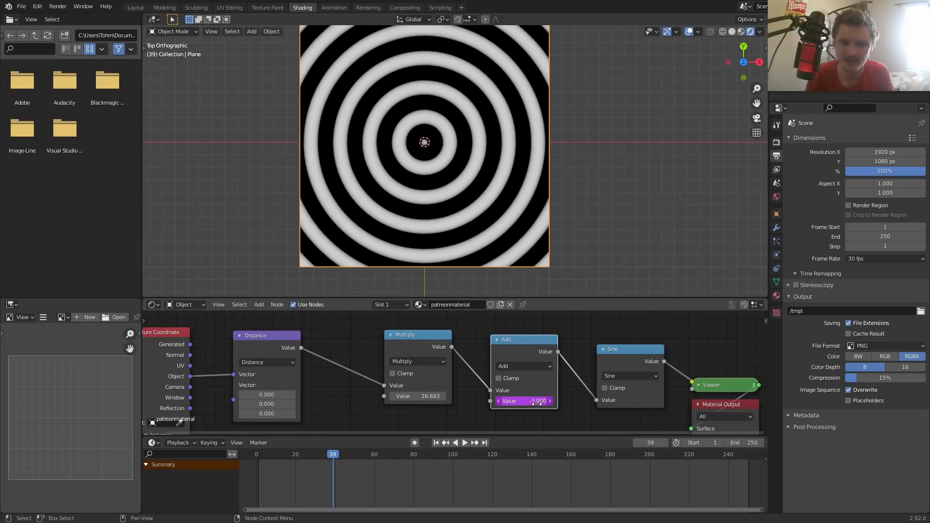
{"action": "key", "text": "shift+Left"}
{"action": "key", "text": "space"}
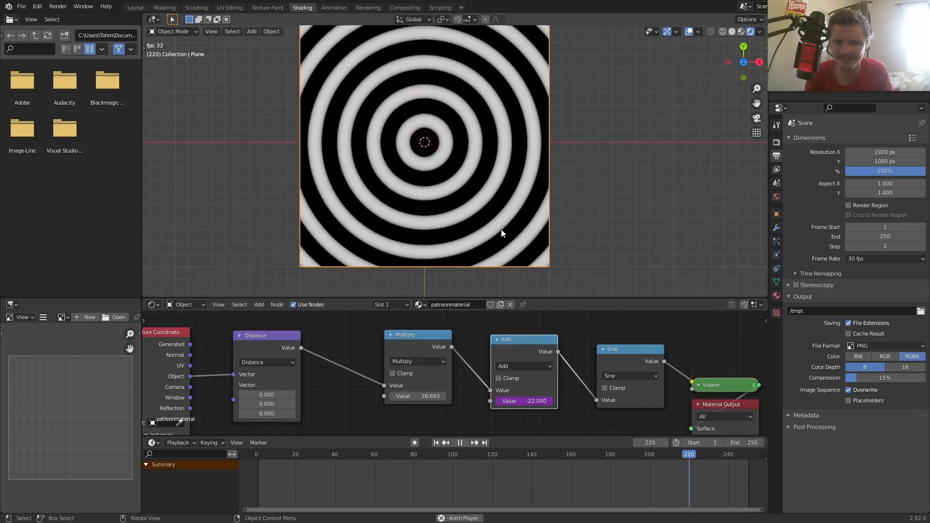
Try enlarging the plane's mesh in Edit Mode during playback, and inspect the ring animation up close.
{"action": "key", "text": "s"}
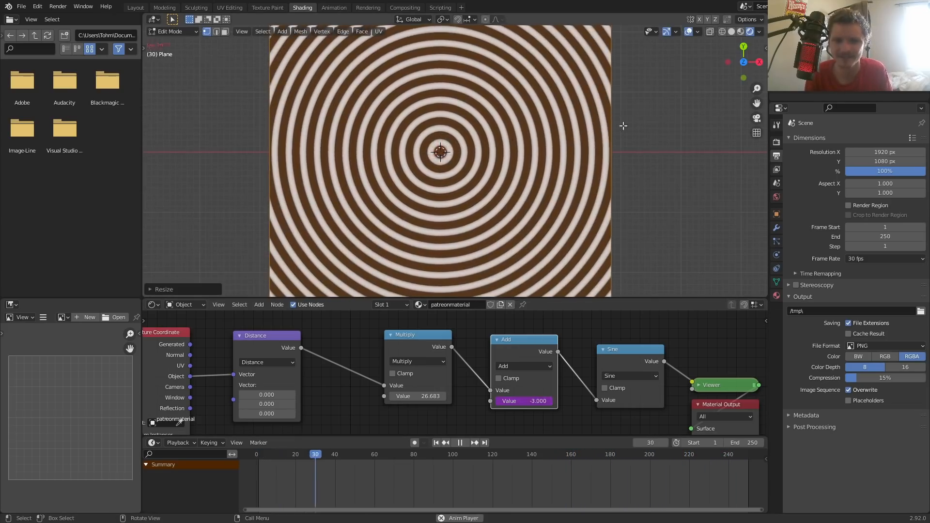
{"action": "key", "text": "Escape"}
{"action": "scroll", "coordinate": [531, 153], "scroll_direction": "up", "scroll_amount": 4}
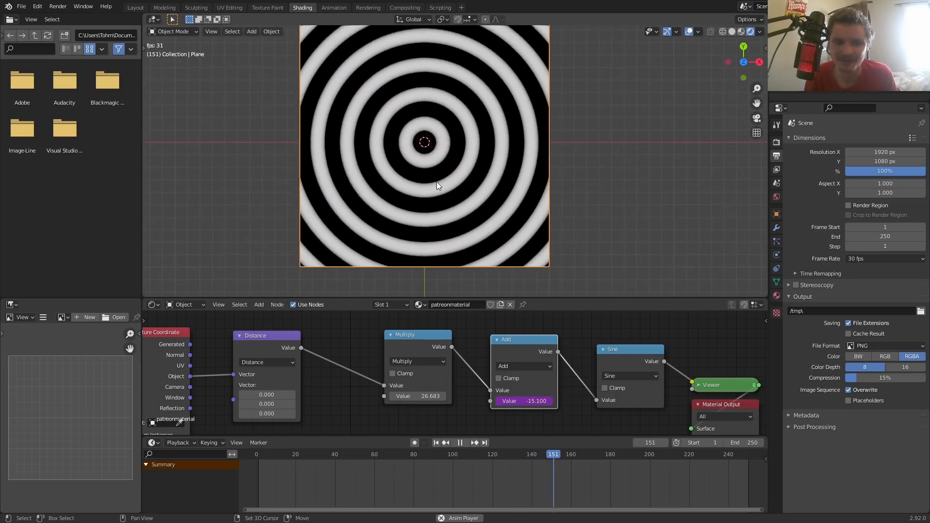
{"action": "middle_click_drag", "start_coordinate": [437, 182], "coordinate": [436, 237], "text": "shift"}
{"action": "scroll", "coordinate": [431, 208], "scroll_direction": "up", "scroll_amount": 2}
{"action": "scroll", "coordinate": [431, 205], "scroll_direction": "up", "scroll_amount": 2}
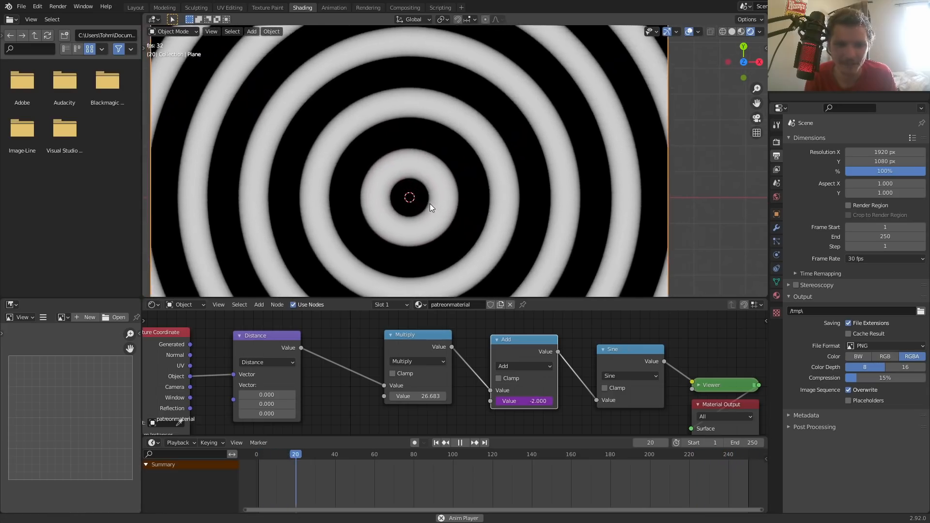
{"action": "scroll", "coordinate": [429, 202], "scroll_direction": "down", "scroll_amount": 4}
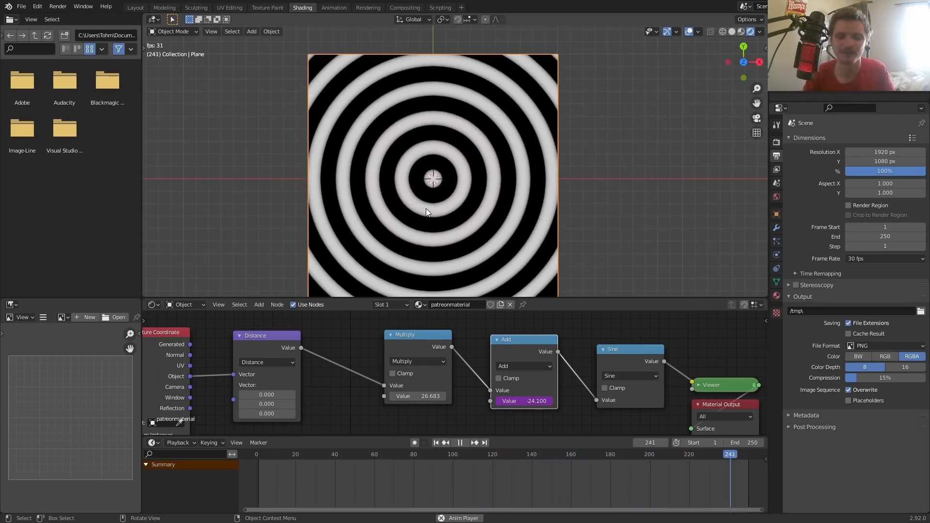
{"action": "key", "text": "Escape"}
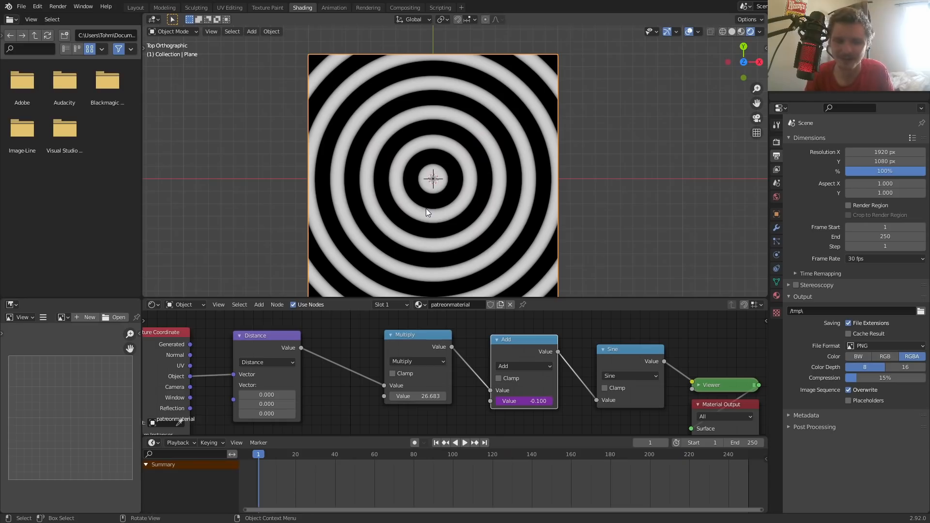
Add a Map Range node above the first Multiply node in the shader graph.
{"action": "middle_click_drag", "start_coordinate": [367, 341], "coordinate": [367, 375]}
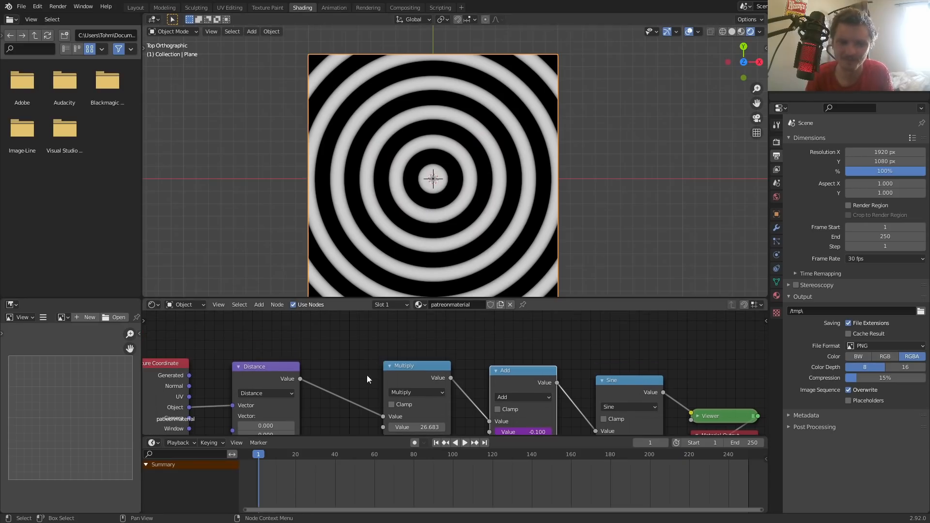
{"action": "scroll", "coordinate": [366, 383], "scroll_direction": "up", "scroll_amount": 2}
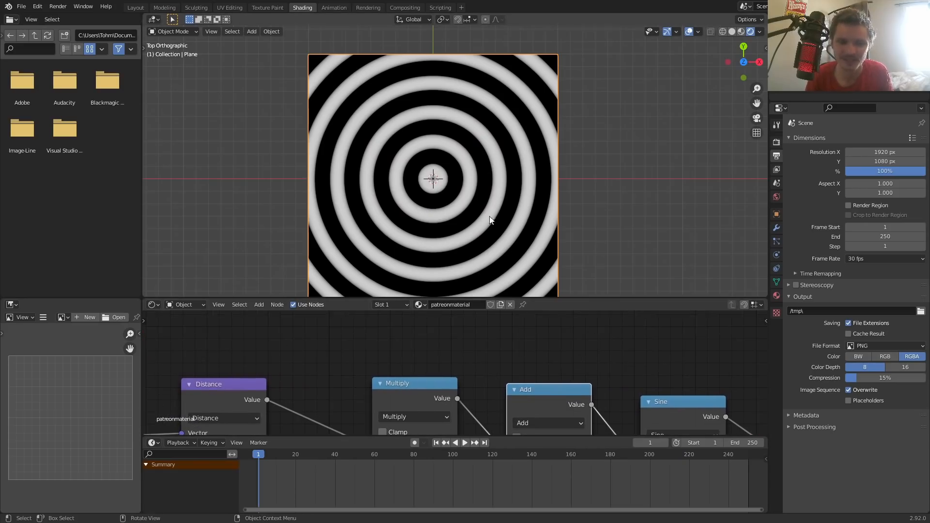
{"action": "mouse_move", "coordinate": [357, 333]}
{"action": "middle_mouse_down"}
{"action": "mouse_move", "coordinate": [368, 421]}
{"action": "mouse_move", "coordinate": [360, 320]}
{"action": "middle_mouse_up"}
{"action": "scroll", "coordinate": [353, 356], "scroll_direction": "down", "scroll_amount": 2}
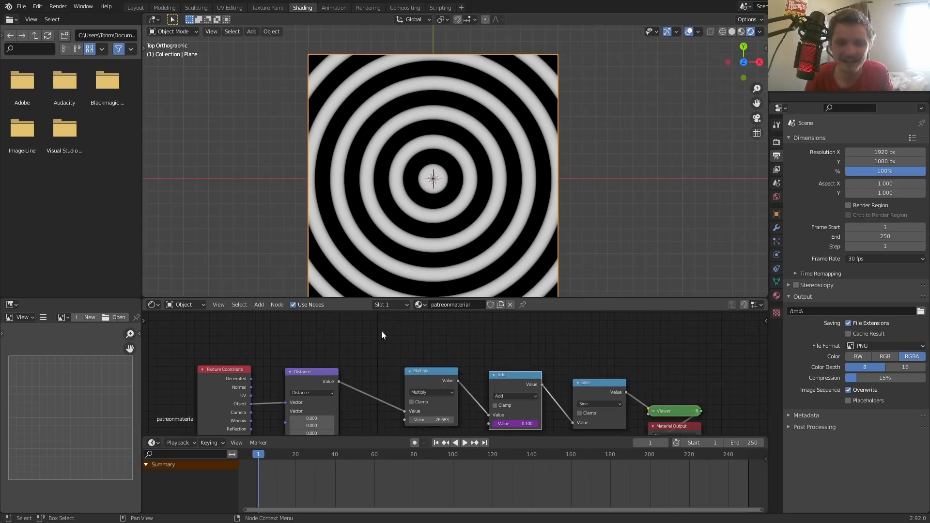
{"action": "key", "text": "shift+a"}
{"action": "type", "text": "map"}
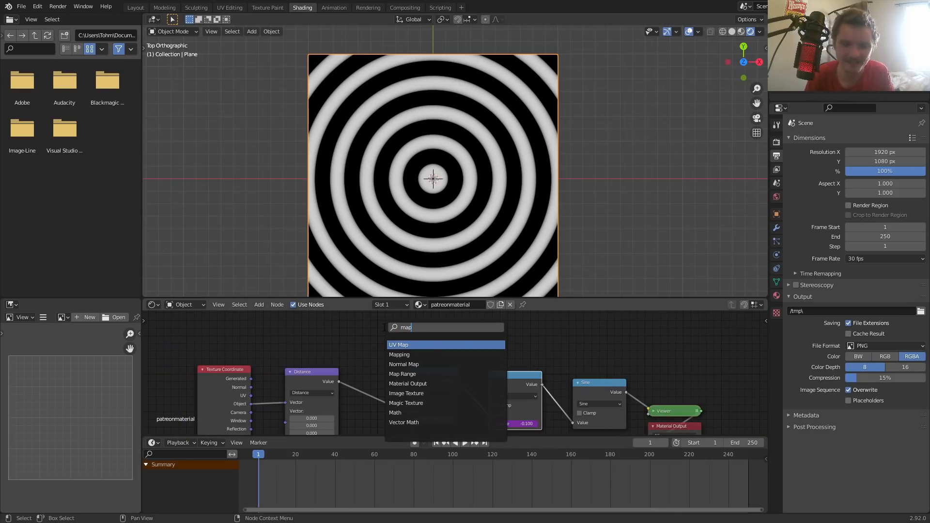
{"action": "key", "text": "Down"}
{"action": "key", "text": "Down"}
{"action": "key", "text": "Down"}
{"action": "key", "text": "Return"}
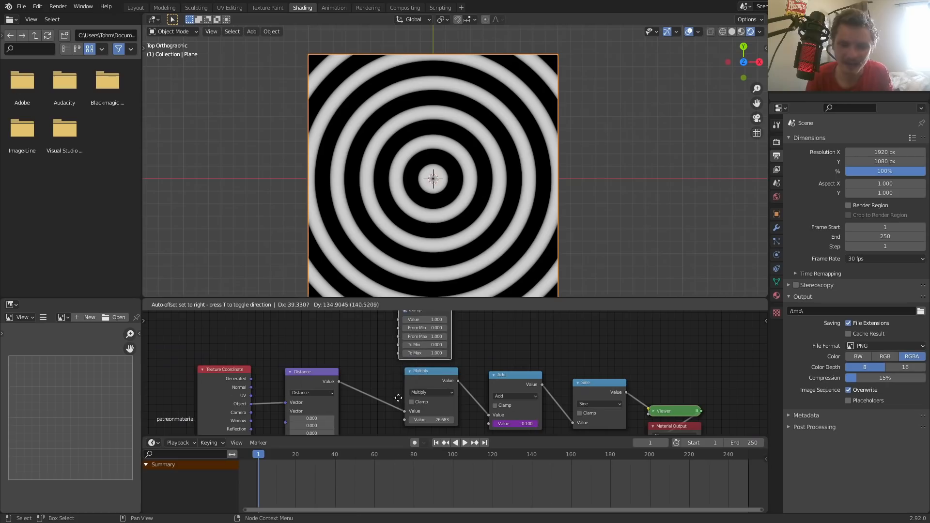
{"action": "left_click", "coordinate": [398, 398]}
Preview the Distance node's output and move the Viewer and Material Output nodes farther from Sine.
{"action": "middle_click_drag", "start_coordinate": [311, 400], "coordinate": [295, 371]}
{"action": "left_click", "coordinate": [298, 354], "text": "ctrl+shift"}
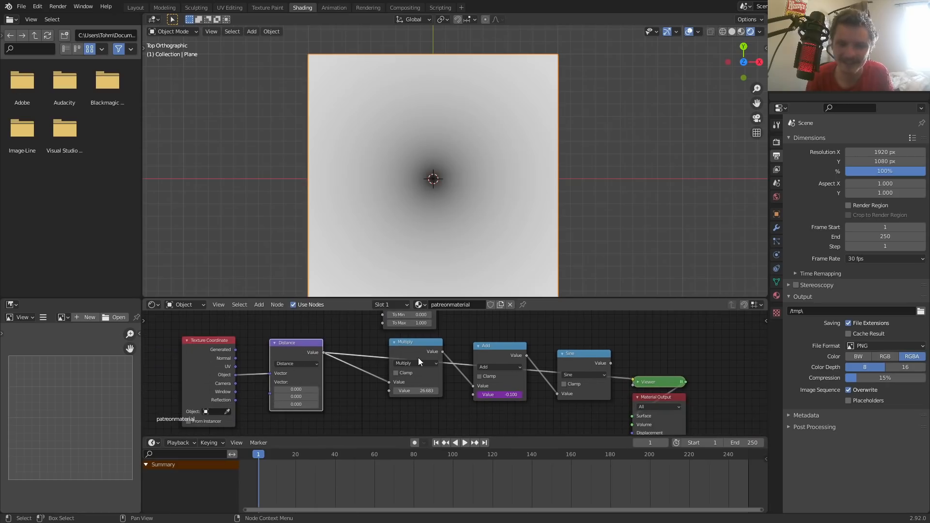
{"action": "middle_click_drag", "start_coordinate": [417, 357], "coordinate": [239, 323]}
{"action": "left_click_drag", "start_coordinate": [468, 346], "coordinate": [579, 354]}
Insert a Multiply node between Distance and Viewer, and connect the Sine output to its second value.
{"action": "left_click", "coordinate": [408, 320], "text": "ctrl+shift"}
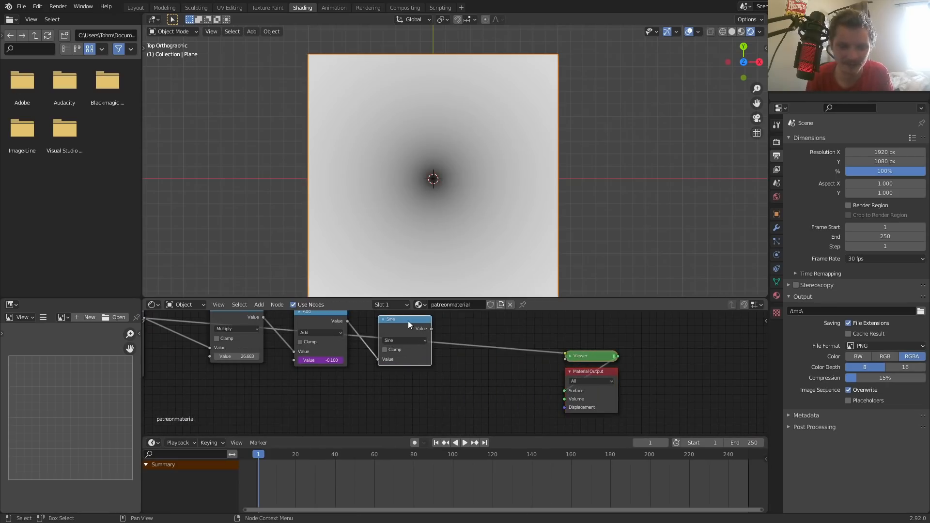
{"action": "left_click", "coordinate": [531, 365]}
{"action": "left_click", "coordinate": [522, 368], "text": "ctrl+shift"}
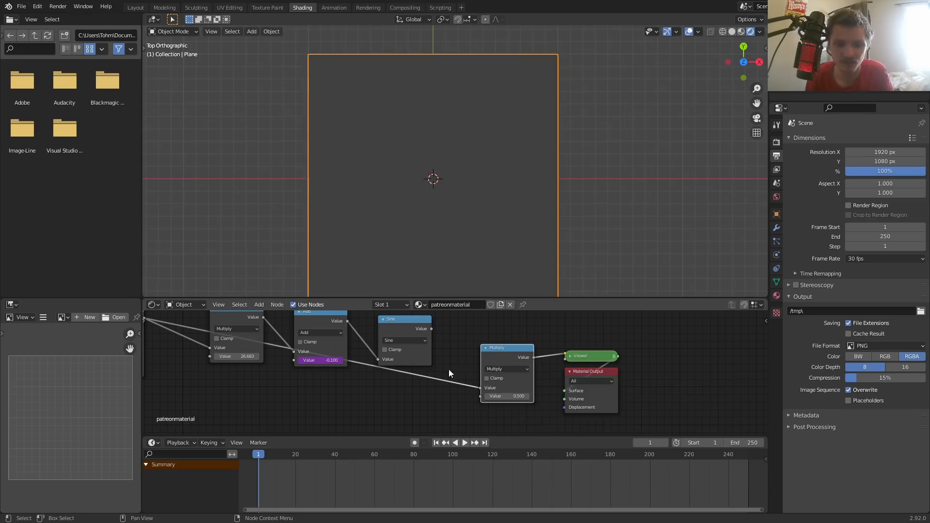
{"action": "left_click_drag", "start_coordinate": [431, 329], "coordinate": [457, 370]}
{"action": "left_click_drag", "start_coordinate": [475, 396], "coordinate": [478, 396]}
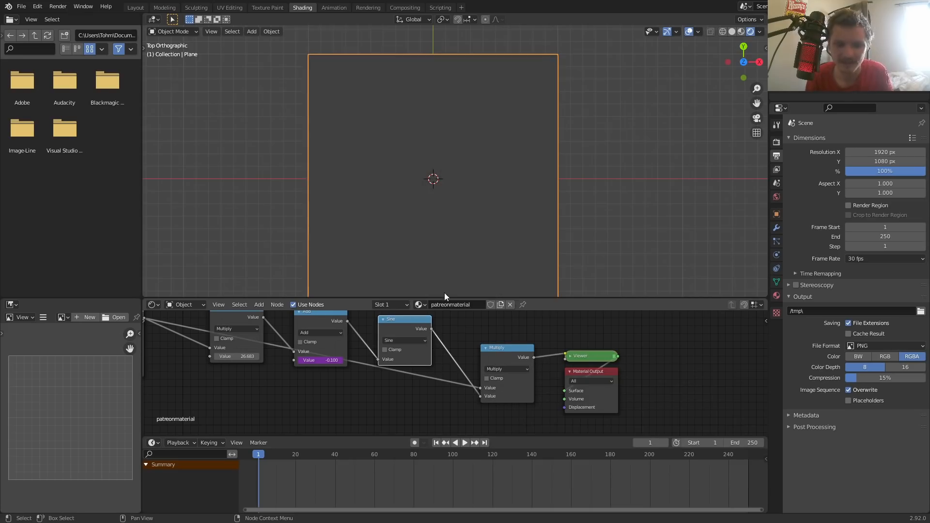
Play the animation to inspect the multiplied rings and compare them with the Sine node's direct preview.
{"action": "key", "text": "space"}
{"action": "scroll", "coordinate": [444, 205], "scroll_direction": "up", "scroll_amount": 4}
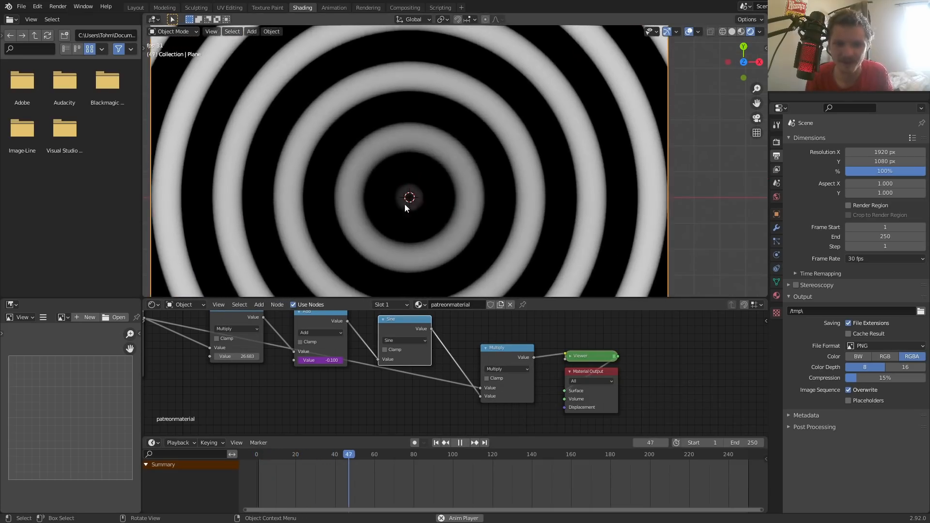
{"action": "scroll", "coordinate": [418, 209], "scroll_direction": "down", "scroll_amount": 3}
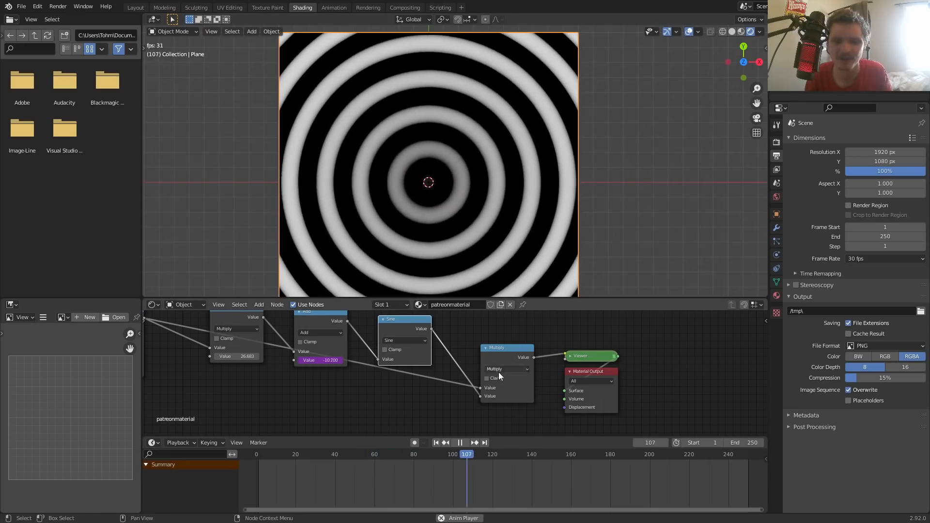
{"action": "left_click", "coordinate": [404, 326], "text": "ctrl+shift"}
{"action": "key", "text": "space"}
Connect the Distance output to the Map Range node's Value input and preview the Map Range result.
{"action": "middle_click_drag", "start_coordinate": [399, 330], "coordinate": [379, 349]}
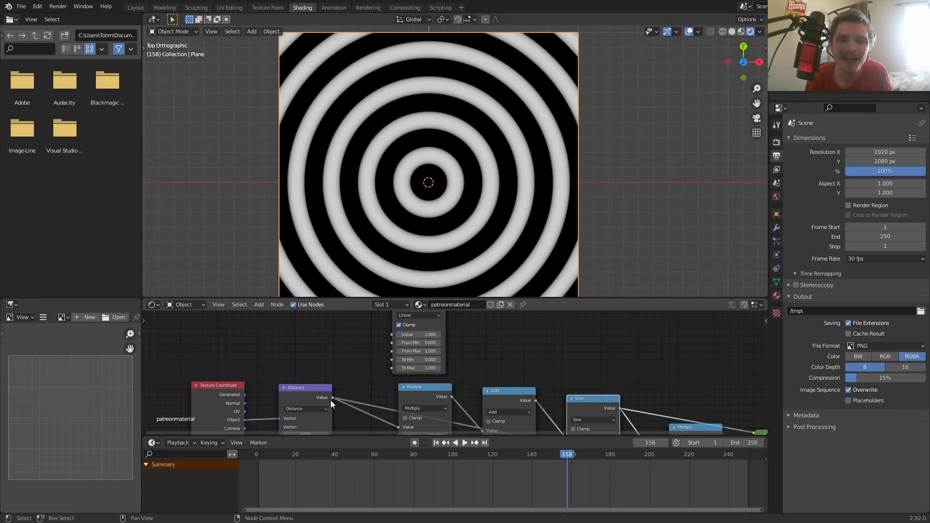
{"action": "left_click_drag", "start_coordinate": [331, 398], "coordinate": [391, 334]}
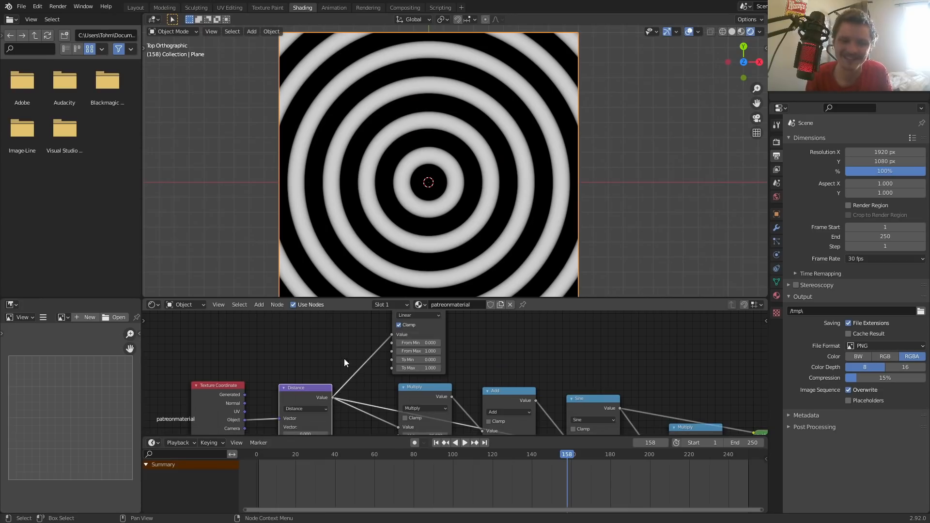
{"action": "middle_click_drag", "start_coordinate": [387, 311], "coordinate": [355, 356]}
{"action": "left_click", "coordinate": [392, 338], "text": "ctrl+shift"}
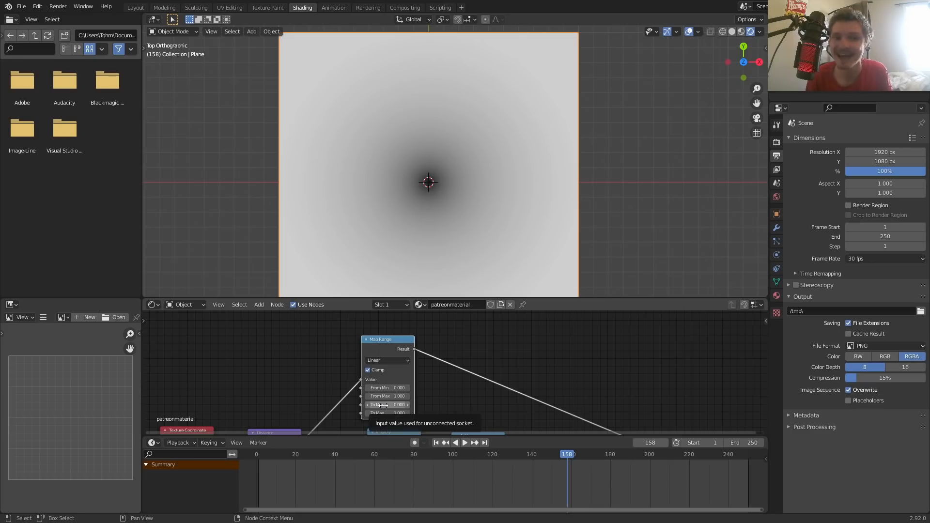
Invert the Map Range output by setting To Min to 1 and To Max to 0.
{"action": "middle_click_drag", "start_coordinate": [361, 418], "coordinate": [382, 352]}
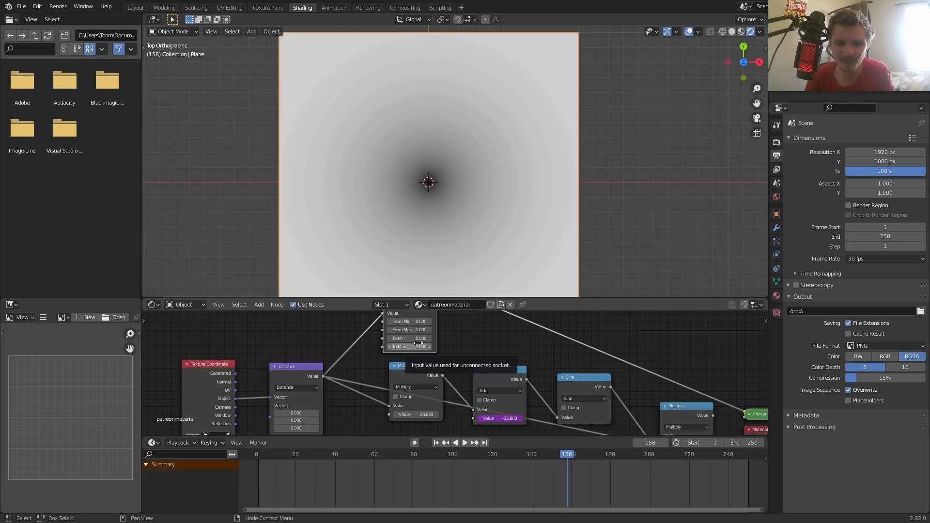
{"action": "key", "text": "Tab"}
{"action": "type", "text": "0"}
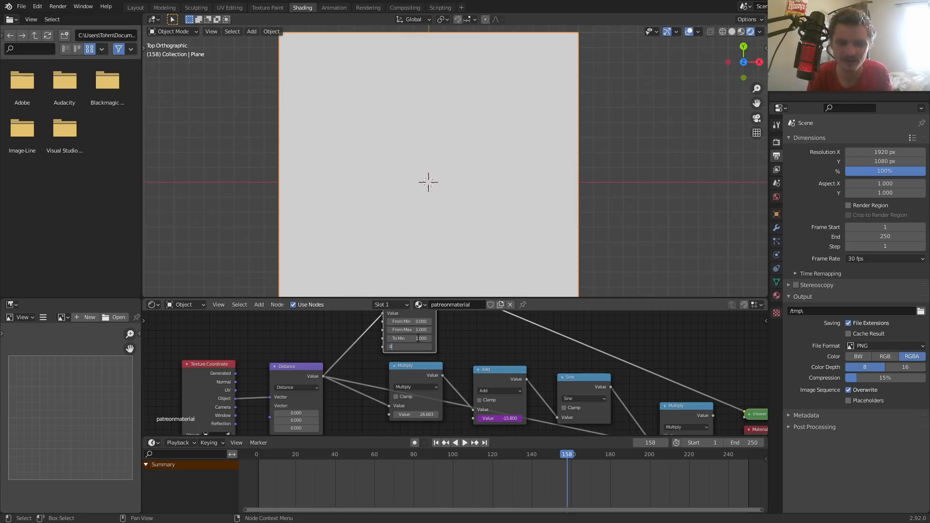
{"action": "key", "text": "Return"}
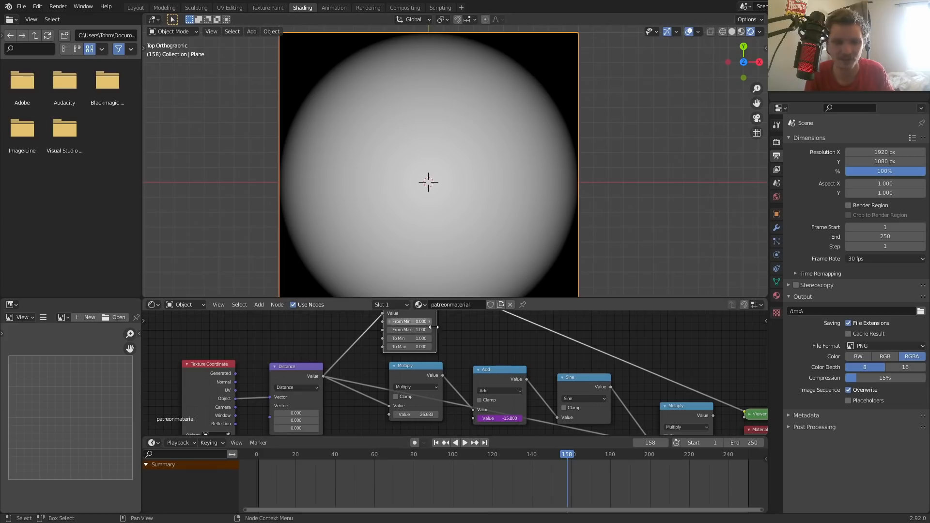
Connect the Map Range result to the second value of the Multiply node beside the Viewer.
{"action": "middle_click_drag", "start_coordinate": [420, 345], "coordinate": [302, 318]}
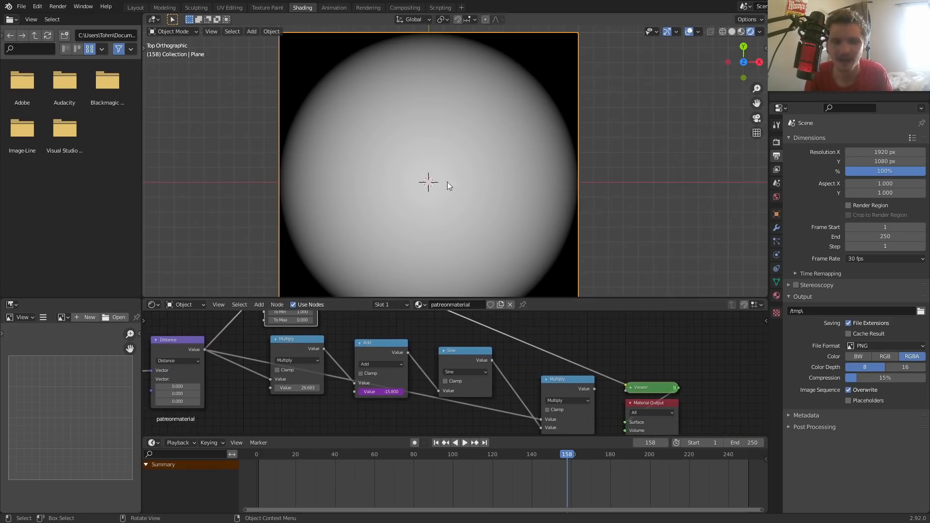
{"action": "middle_click_drag", "start_coordinate": [538, 390], "coordinate": [450, 358]}
{"action": "scroll", "coordinate": [468, 359], "scroll_direction": "down", "scroll_amount": 3}
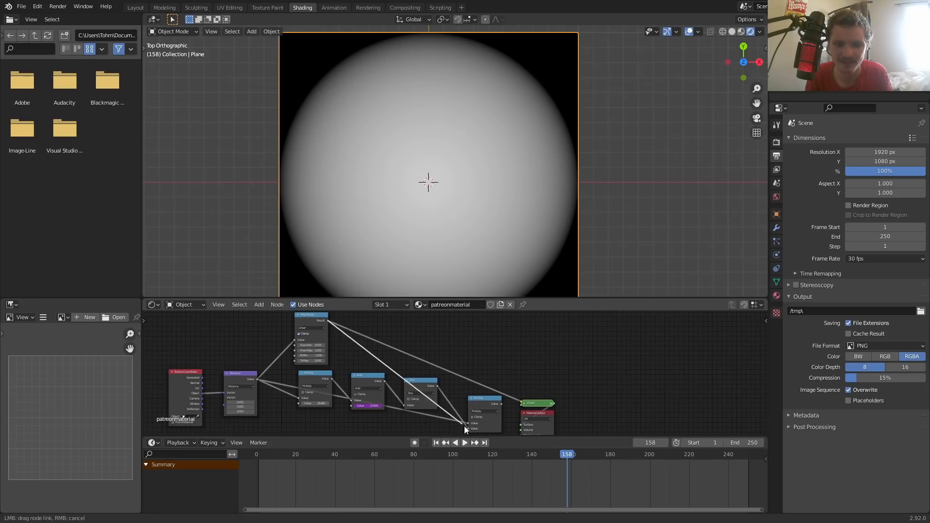
{"action": "left_click_drag", "start_coordinate": [467, 430], "coordinate": [468, 429]}
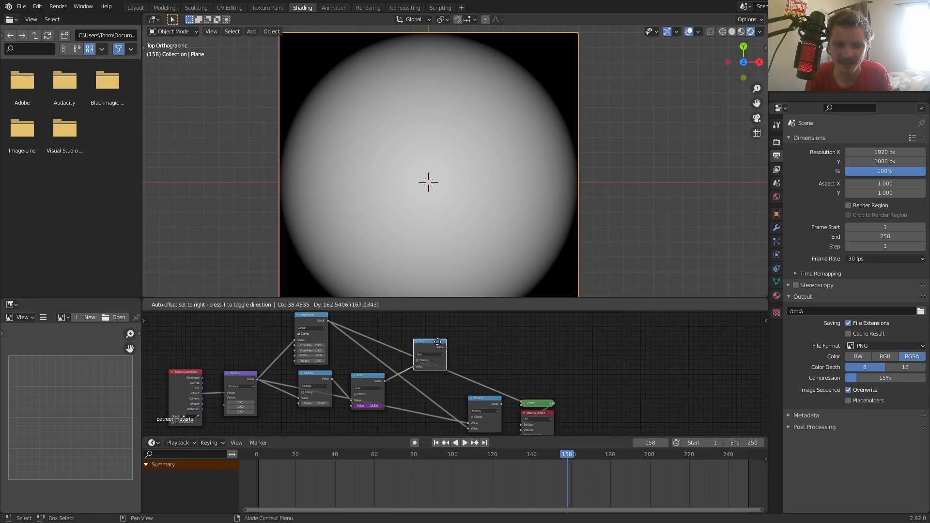
Connect the Sine node's Value to the first value of the final Multiply node, then preview the Multiply result in playback.
{"action": "left_click_drag", "start_coordinate": [441, 342], "coordinate": [468, 424]}
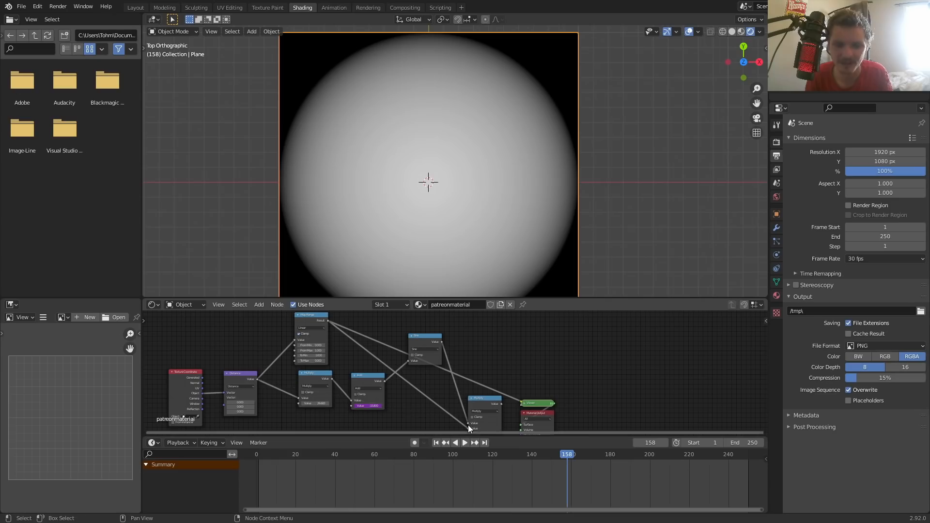
{"action": "left_click", "coordinate": [499, 409], "text": "ctrl+shift"}
{"action": "key", "text": "space"}
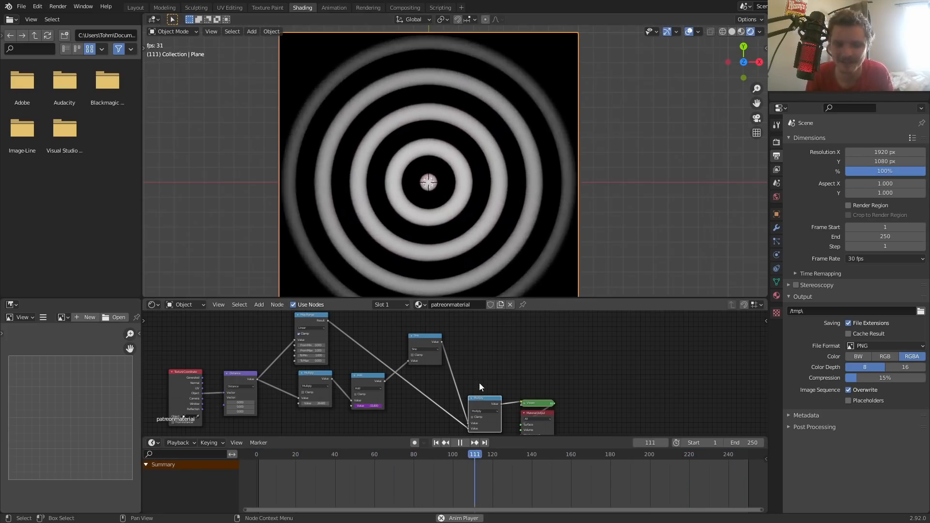
Toggle Clamp on the final Multiply node to compare the rings during playback, restoring its original state.
{"action": "scroll", "coordinate": [479, 383], "scroll_direction": "up", "scroll_amount": 2}
{"action": "middle_click_drag", "start_coordinate": [495, 413], "coordinate": [429, 393]}
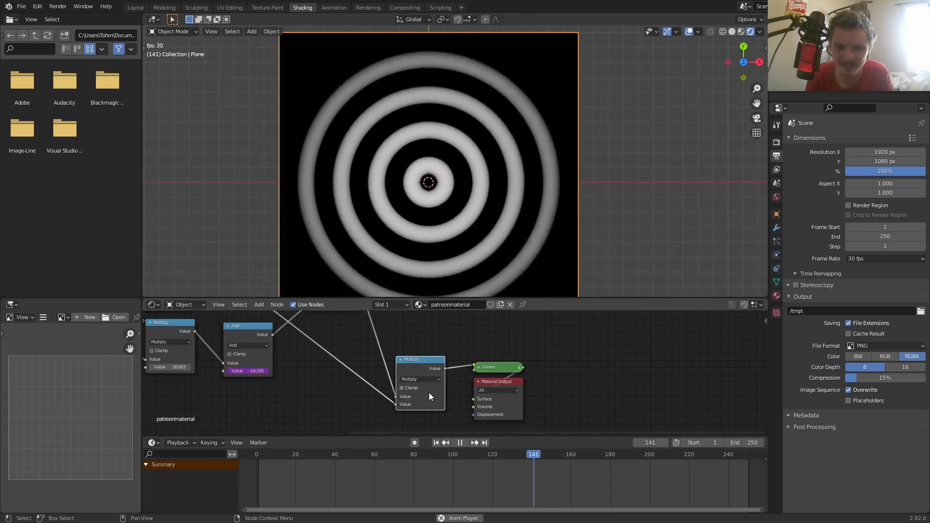
{"action": "left_click", "coordinate": [402, 388]}
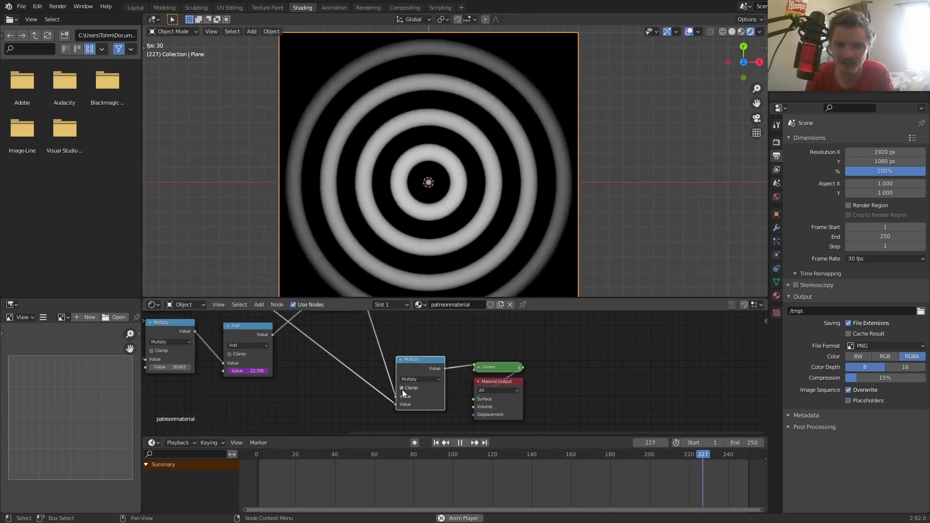
{"action": "left_click", "coordinate": [402, 389]}
Move the Sine node closer to the Add node.
{"action": "scroll", "coordinate": [400, 386], "scroll_direction": "down", "scroll_amount": 3}
{"action": "middle_click_drag", "start_coordinate": [377, 374], "coordinate": [484, 401]}
{"action": "left_click_drag", "start_coordinate": [458, 338], "coordinate": [437, 340]}
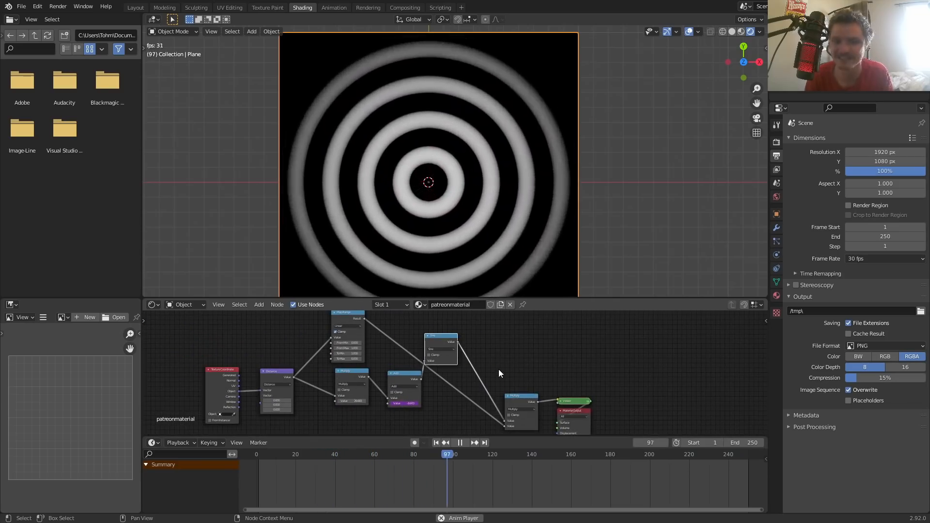
Set the Map Range interpolation to Smoother Step and play the animation from frame 1.
{"action": "scroll", "coordinate": [496, 367], "scroll_direction": "down", "scroll_amount": 1}
{"action": "scroll", "coordinate": [440, 362], "scroll_direction": "up", "scroll_amount": 2}
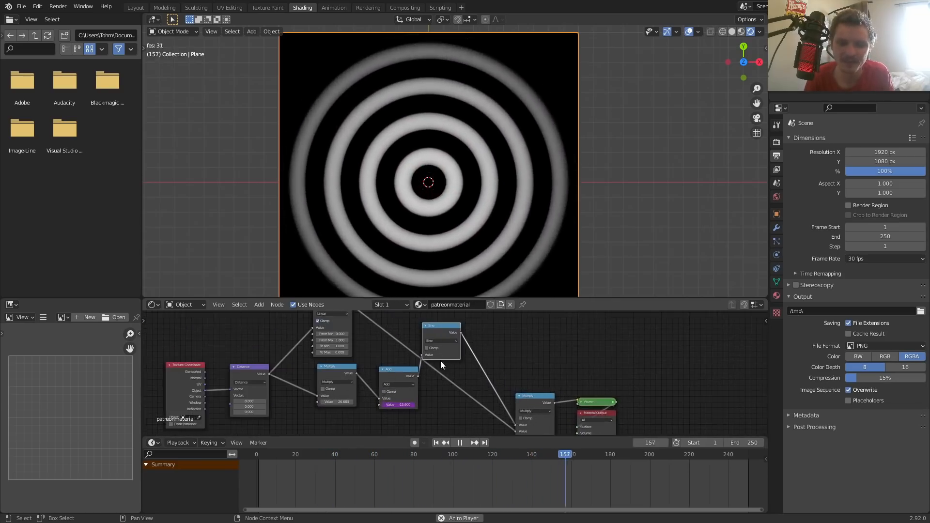
{"action": "middle_click_drag", "start_coordinate": [440, 361], "coordinate": [495, 379]}
{"action": "scroll", "coordinate": [436, 353], "scroll_direction": "up", "scroll_amount": 2}
{"action": "key", "text": "space"}
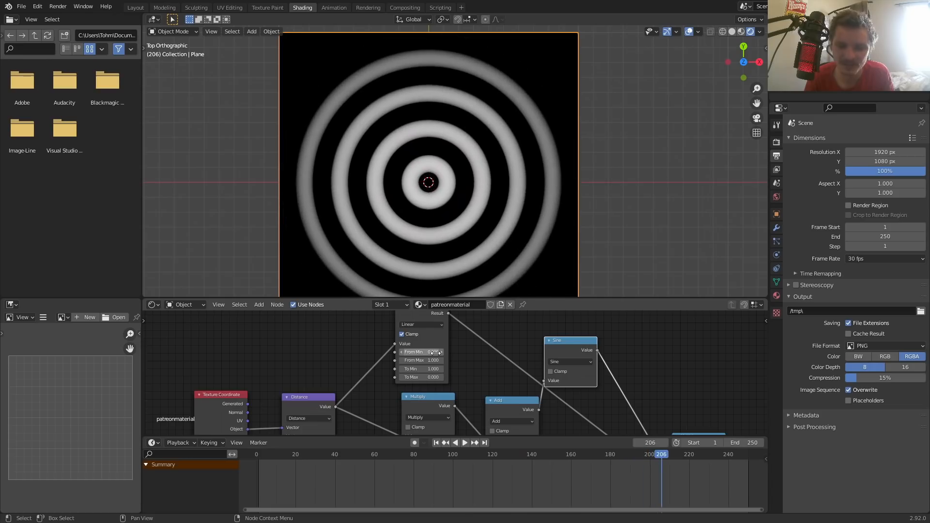
{"action": "middle_click_drag", "start_coordinate": [434, 353], "coordinate": [433, 372]}
{"action": "key", "text": "shift+Left"}
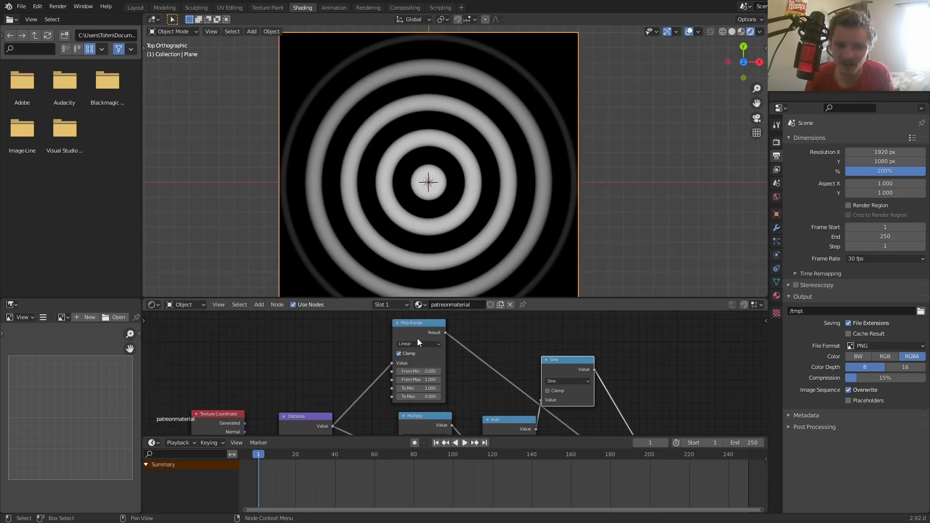
{"action": "left_click", "coordinate": [418, 344]}
{"action": "left_click", "coordinate": [423, 376]}
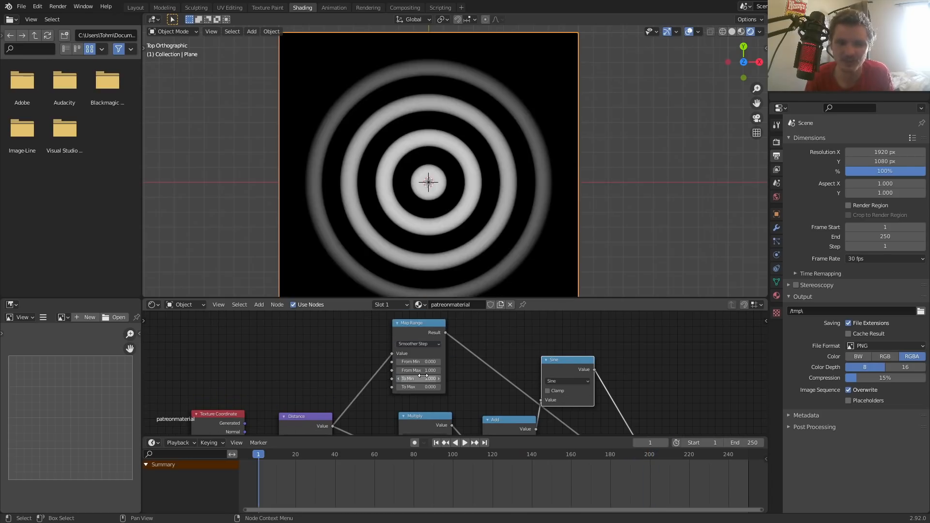
{"action": "key", "text": "space"}
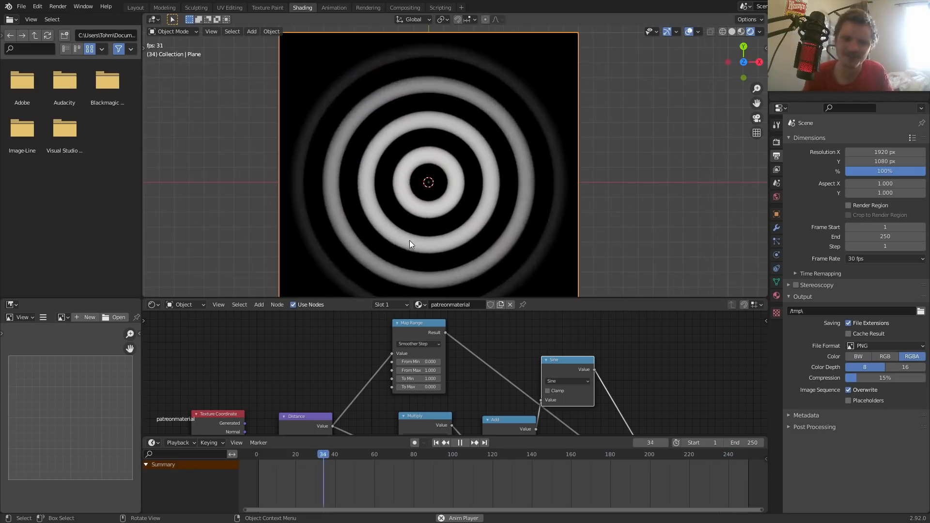
Switch the Map Range interpolation to Linear for comparison and return it to Smoother Step.
{"action": "left_click", "coordinate": [411, 344]}
{"action": "left_click", "coordinate": [414, 351]}
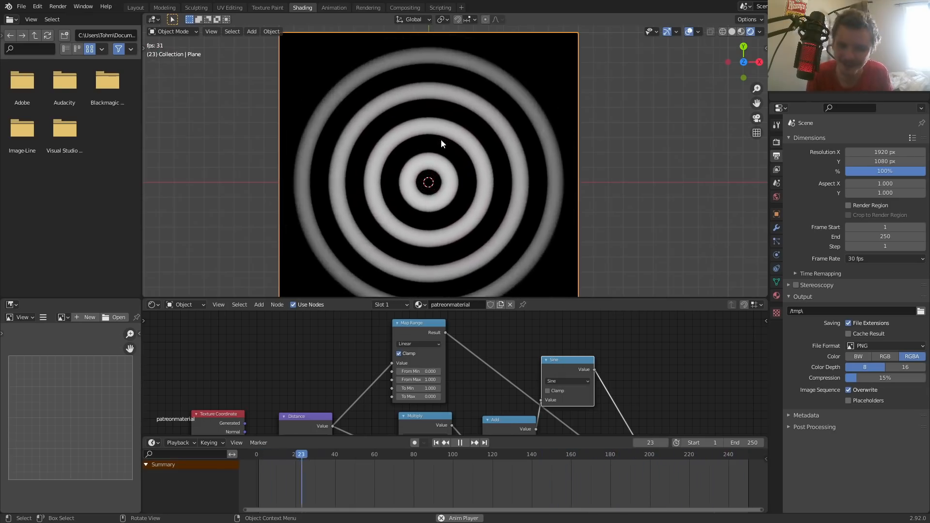
{"action": "left_click", "coordinate": [404, 344]}
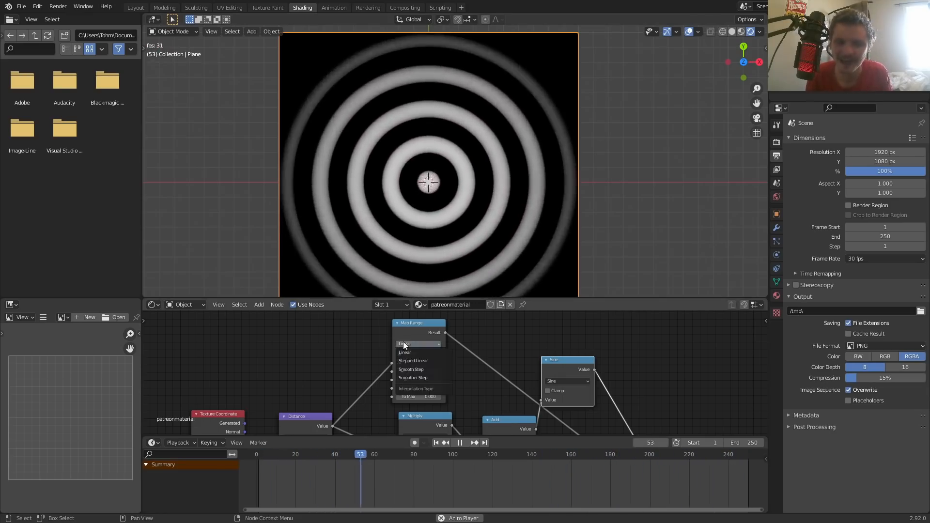
{"action": "left_click", "coordinate": [419, 378]}
{"action": "scroll", "coordinate": [410, 201], "scroll_direction": "down", "scroll_amount": 2}
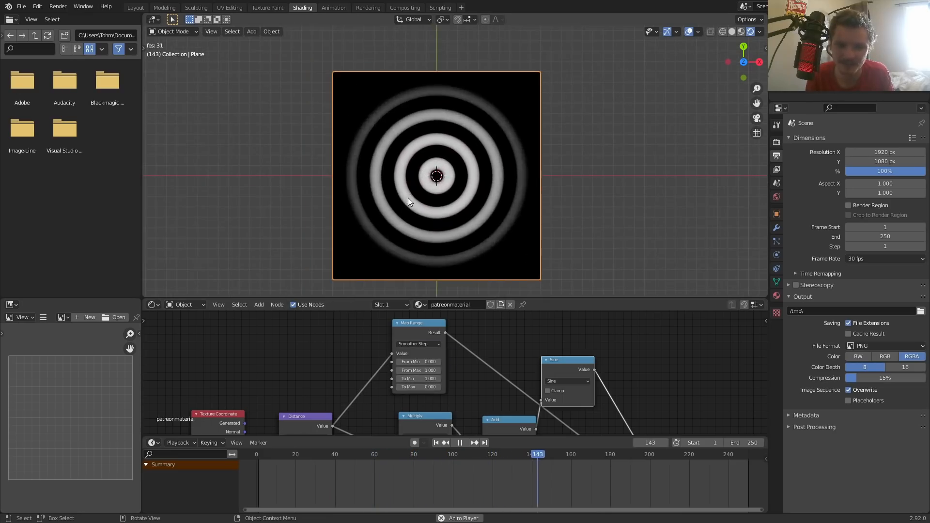
Try raising the value of the Multiply node after Distance to about 55.183 for denser rings, then undo it.
{"action": "middle_click_drag", "start_coordinate": [404, 403], "coordinate": [433, 333]}
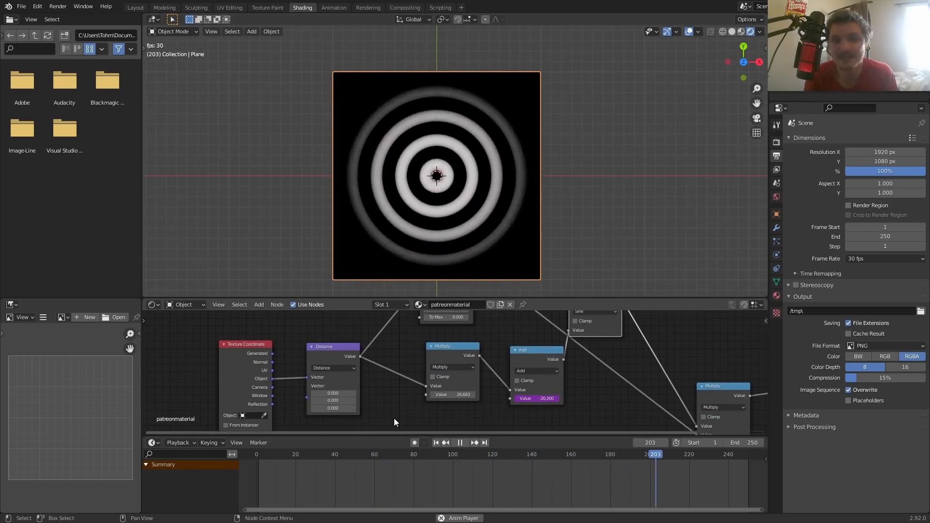
{"action": "scroll", "coordinate": [348, 399], "scroll_direction": "up", "scroll_amount": 1}
{"action": "scroll", "coordinate": [447, 387], "scroll_direction": "down", "scroll_amount": 3}
{"action": "scroll", "coordinate": [447, 388], "scroll_direction": "down", "scroll_amount": 1}
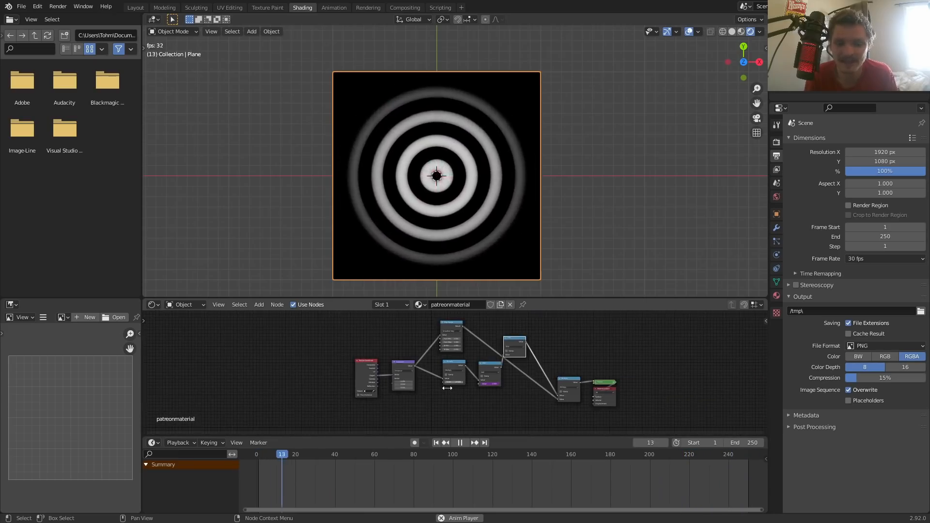
{"action": "scroll", "coordinate": [436, 385], "scroll_direction": "up", "scroll_amount": 4}
{"action": "mouse_move", "coordinate": [435, 373]}
{"action": "left_mouse_down"}
{"action": "mouse_move", "coordinate": [414, 373]}
{"action": "mouse_move", "coordinate": [440, 373]}
{"action": "left_mouse_up"}
{"action": "key", "text": "ctrl+z"}
{"action": "middle_click_drag", "start_coordinate": [551, 383], "coordinate": [420, 411]}
{"action": "left_click_drag", "start_coordinate": [420, 403], "coordinate": [451, 403]}
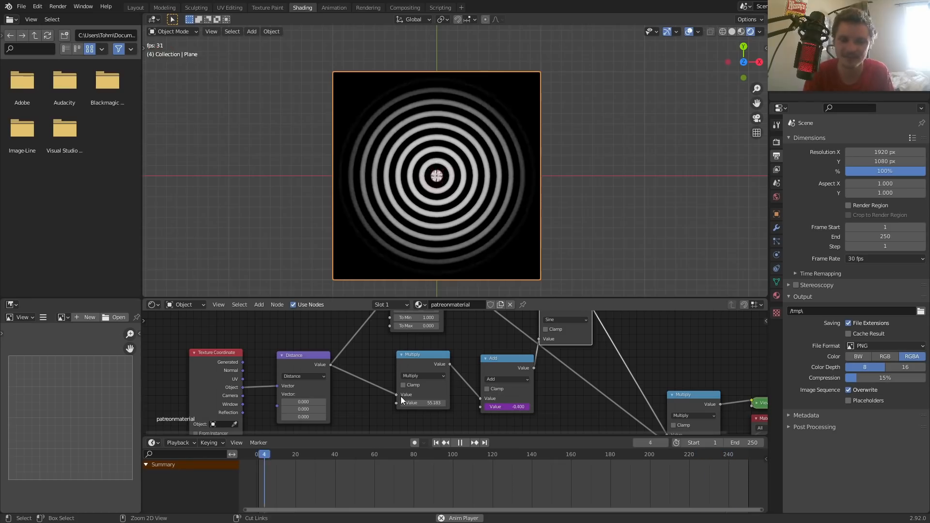
{"action": "key", "text": "ctrl+z"}
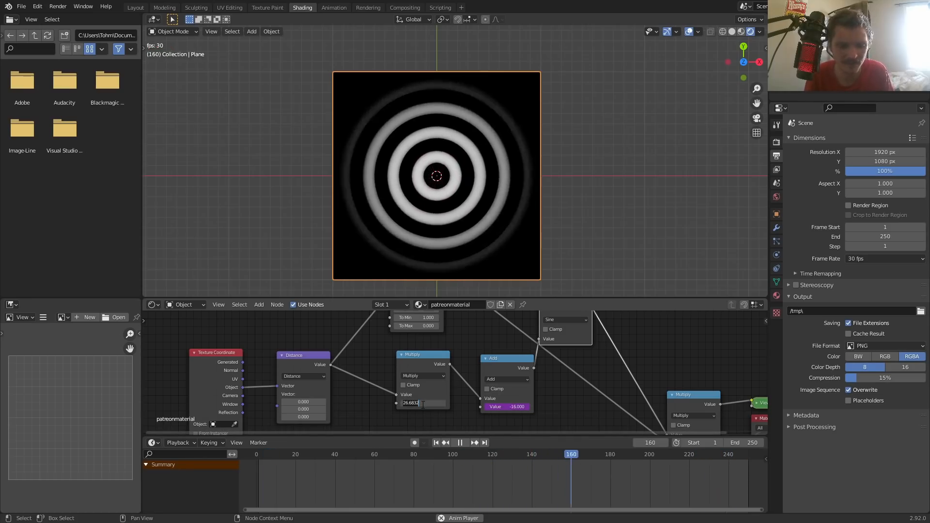
Set the value of the Multiply node between Distance and Add to 15.
{"action": "left_click", "coordinate": [422, 403]}
{"action": "type", "text": "15"}
{"action": "key", "text": "Return"}
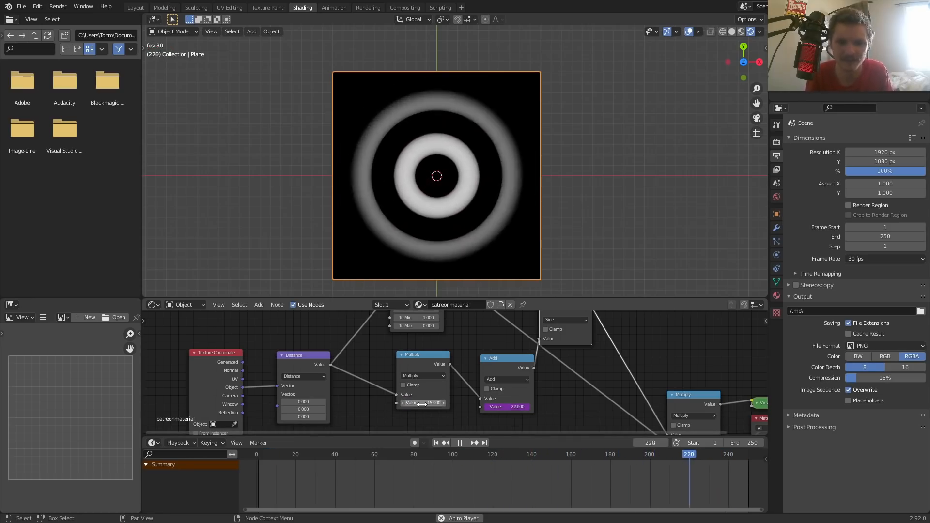
Try a higher From Max on the Map Range node and cancel the change.
{"action": "middle_click_drag", "start_coordinate": [450, 359], "coordinate": [435, 420]}
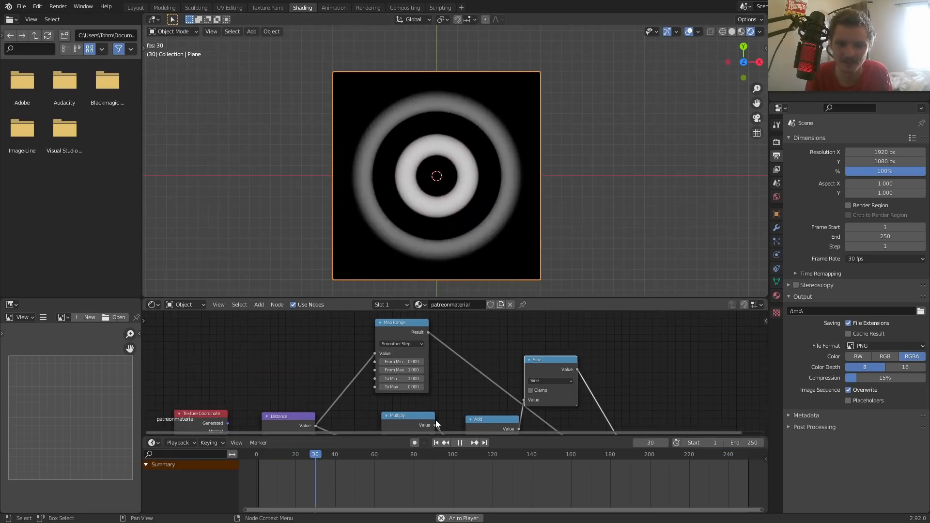
{"action": "left_click_drag", "start_coordinate": [415, 368], "coordinate": [538, 370]}
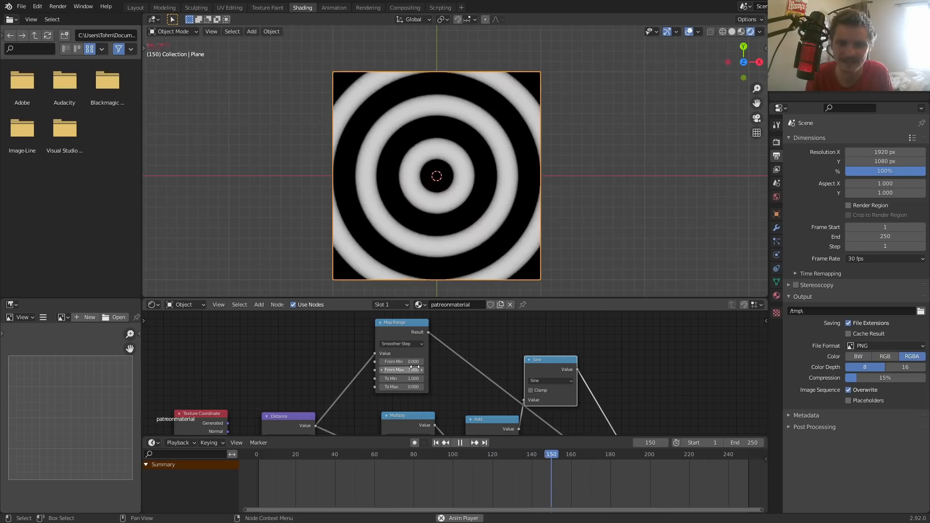
{"action": "right_click", "coordinate": [537, 370]}
Check the Add node's driven value, play the ring animation from the start, and return to frame 1.
{"action": "middle_click_drag", "start_coordinate": [539, 383], "coordinate": [379, 290]}
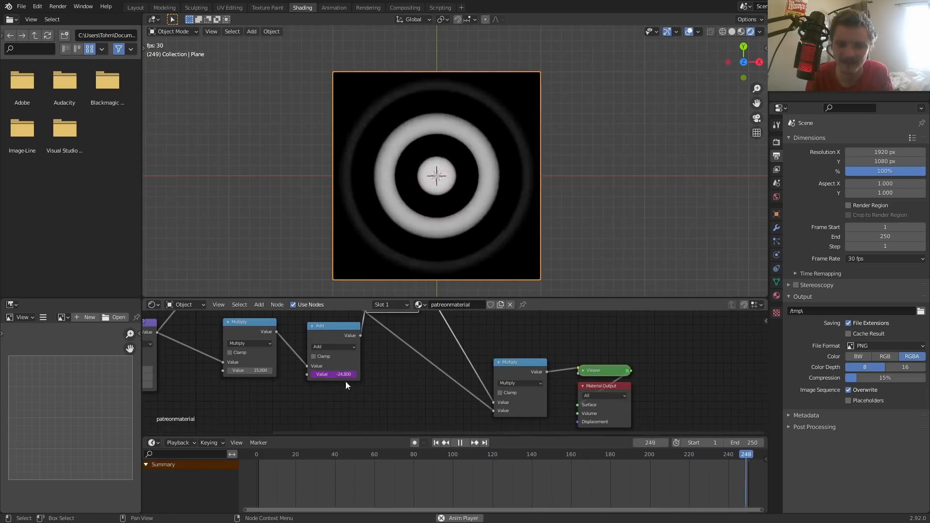
{"action": "left_click", "coordinate": [335, 373]}
{"action": "key", "text": "Return"}
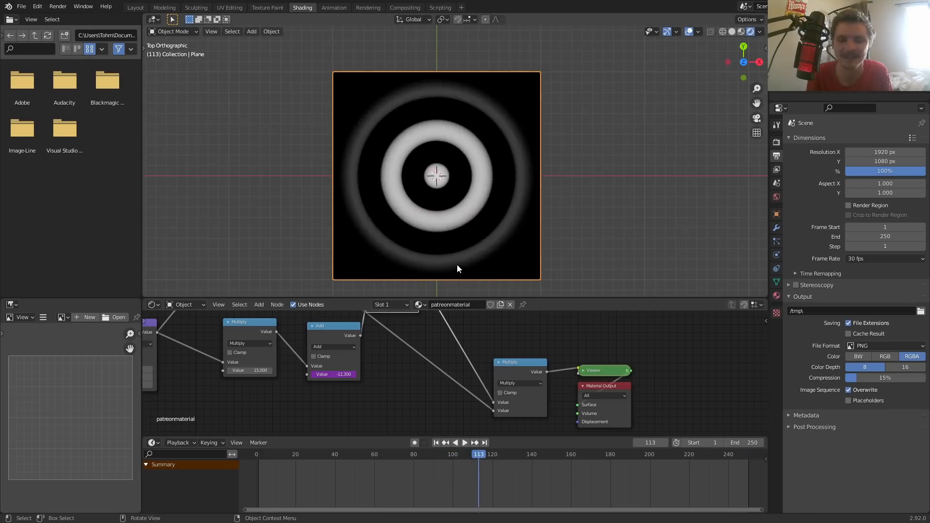
{"action": "key", "text": "shift+Left"}
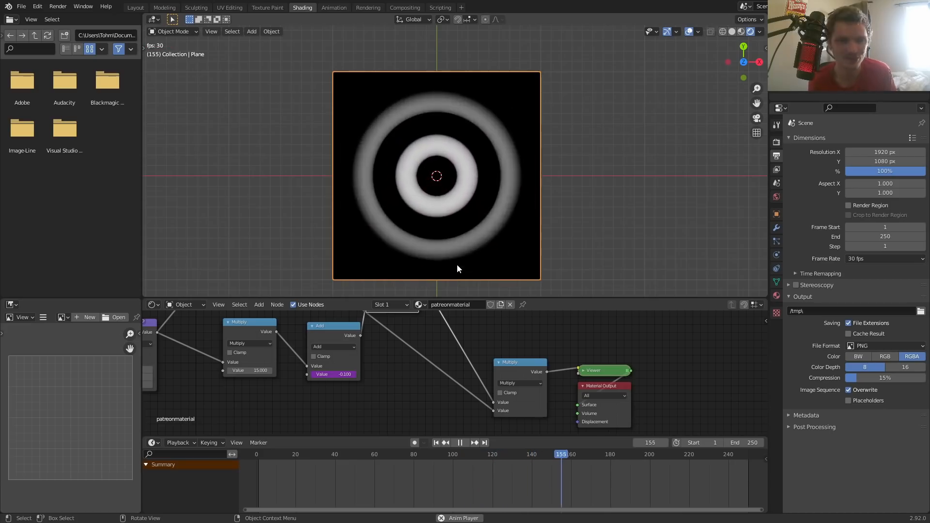
{"action": "key", "text": "space"}
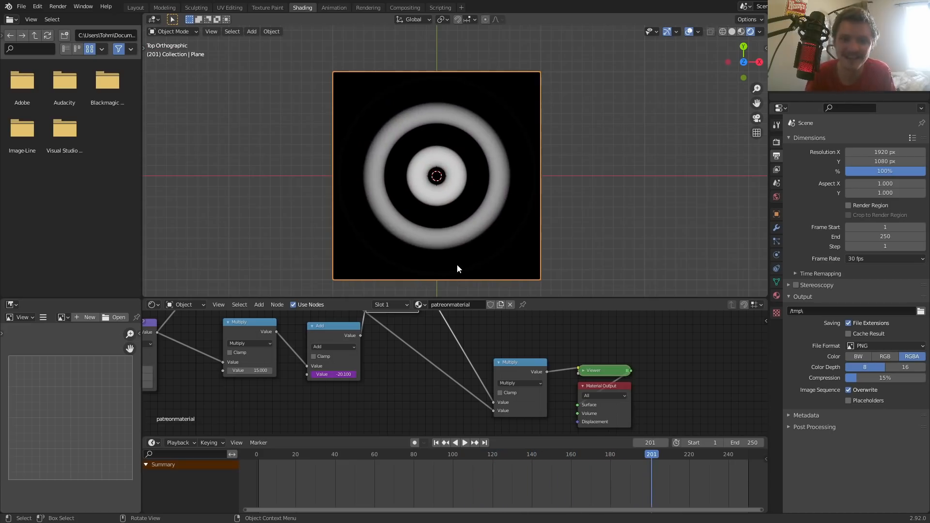
{"action": "key", "text": "shift+Left"}
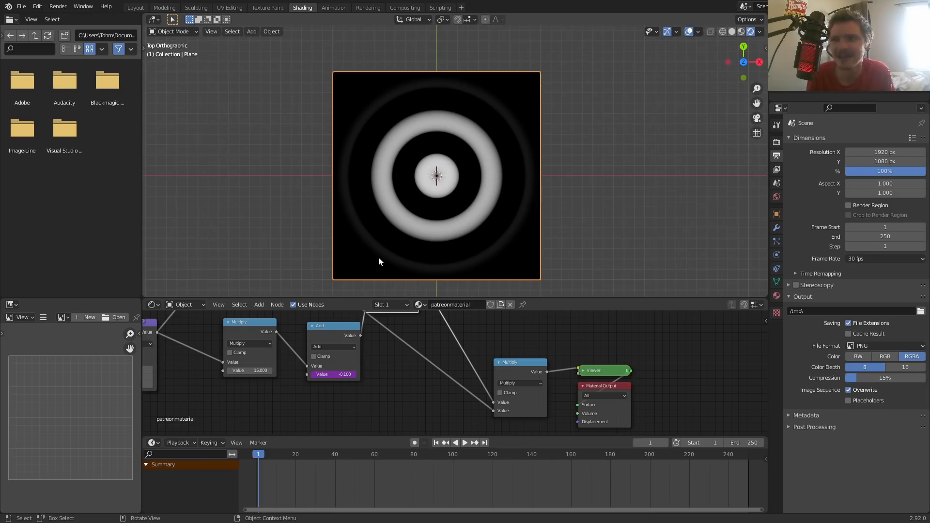
Make room before the Distance node by moving the Texture Coordinate node away, and enlarge the node editor over the timeline.
{"action": "middle_click_drag", "start_coordinate": [130, 349], "coordinate": [427, 368]}
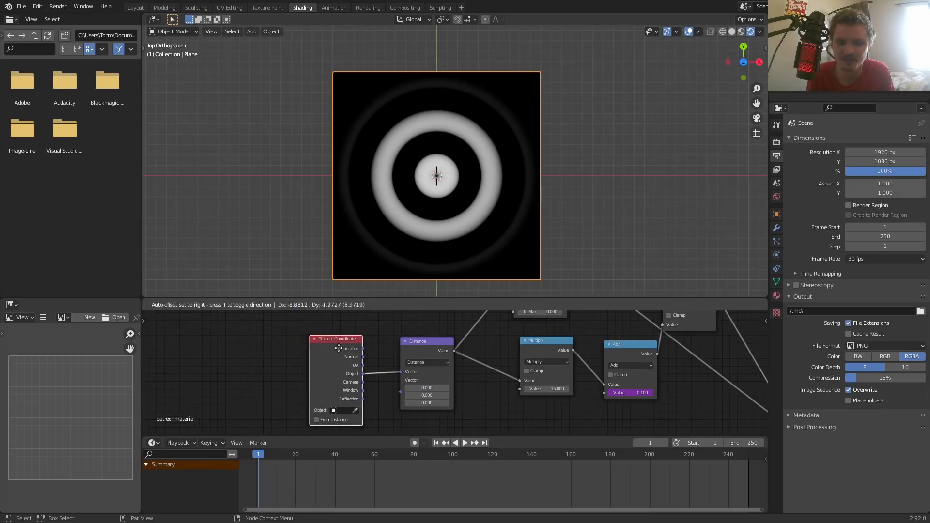
{"action": "left_click_drag", "start_coordinate": [338, 347], "coordinate": [231, 367]}
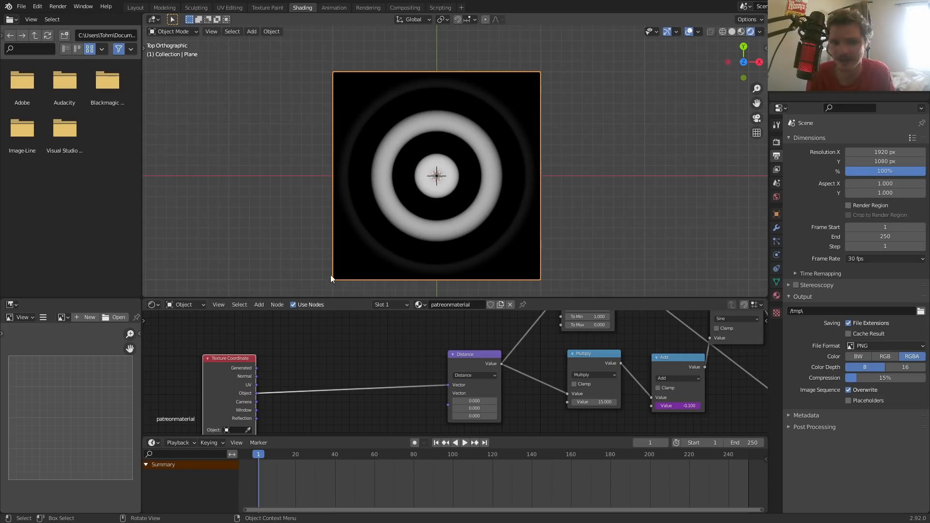
{"action": "middle_click_drag", "start_coordinate": [237, 331], "coordinate": [246, 376]}
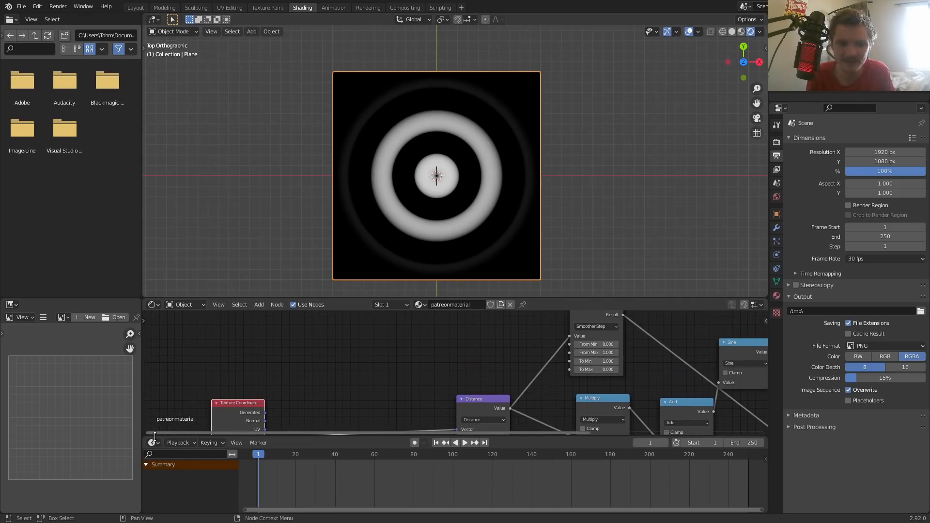
{"action": "left_click_drag", "start_coordinate": [154, 434], "coordinate": [154, 476]}
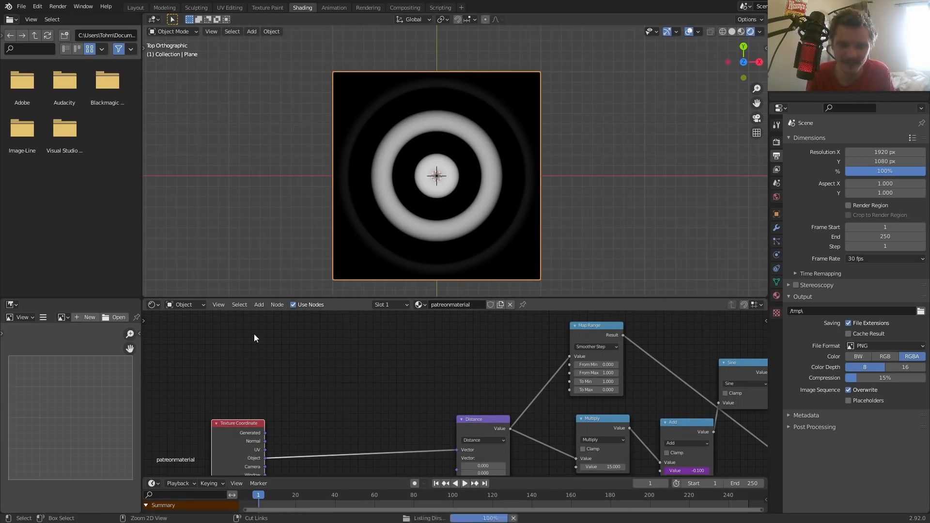
Save the Blender file to the Desktop as rings.blend.
{"action": "key", "text": "ctrl+s"}
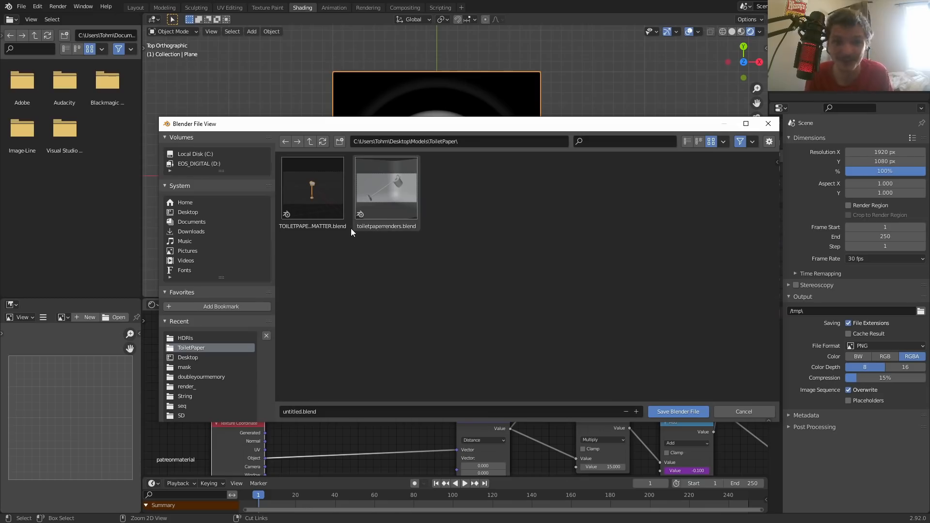
{"action": "left_click", "coordinate": [186, 213]}
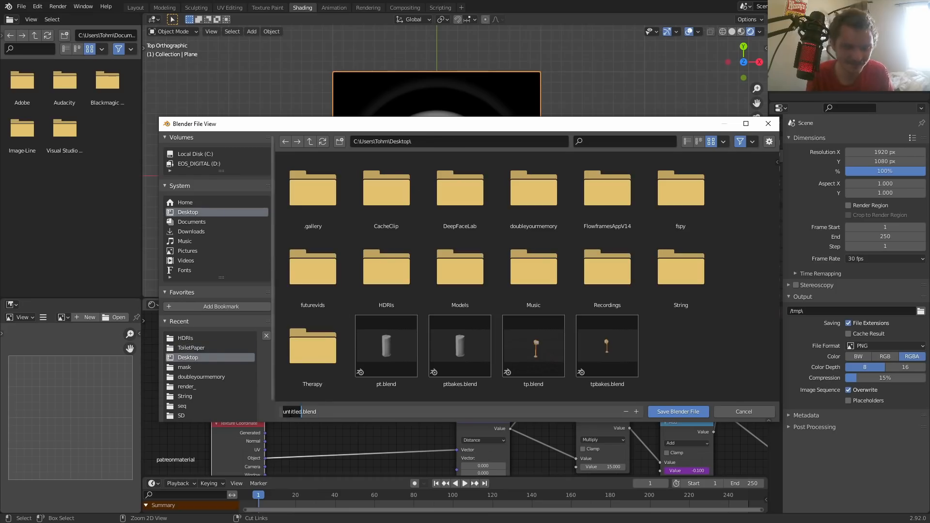
{"action": "key", "text": "Return"}
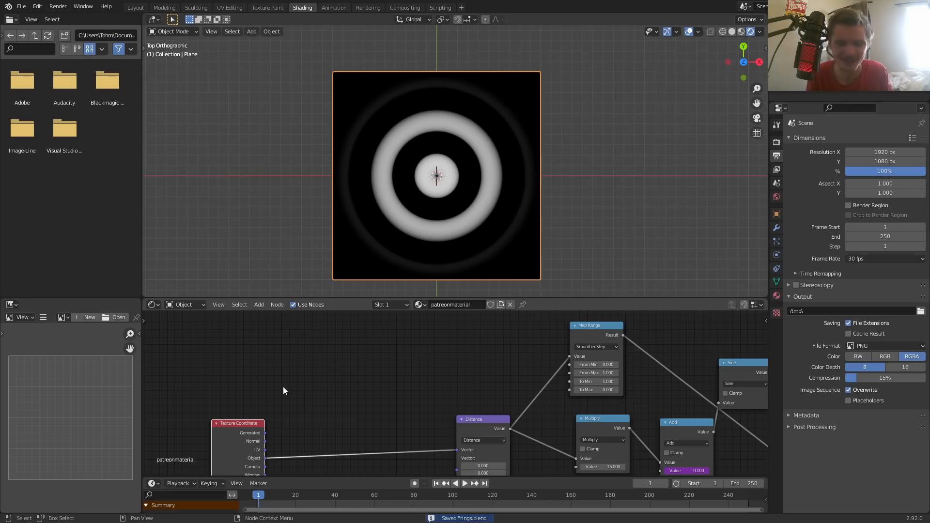
Widen the gap between the Texture Coordinate and Distance nodes further.
{"action": "scroll", "coordinate": [226, 389], "scroll_direction": "up", "scroll_amount": 3}
{"action": "middle_click_drag", "start_coordinate": [267, 401], "coordinate": [369, 367]}
{"action": "left_click_drag", "start_coordinate": [285, 397], "coordinate": [189, 400]}
{"action": "middle_click_drag", "start_coordinate": [298, 395], "coordinate": [313, 410]}
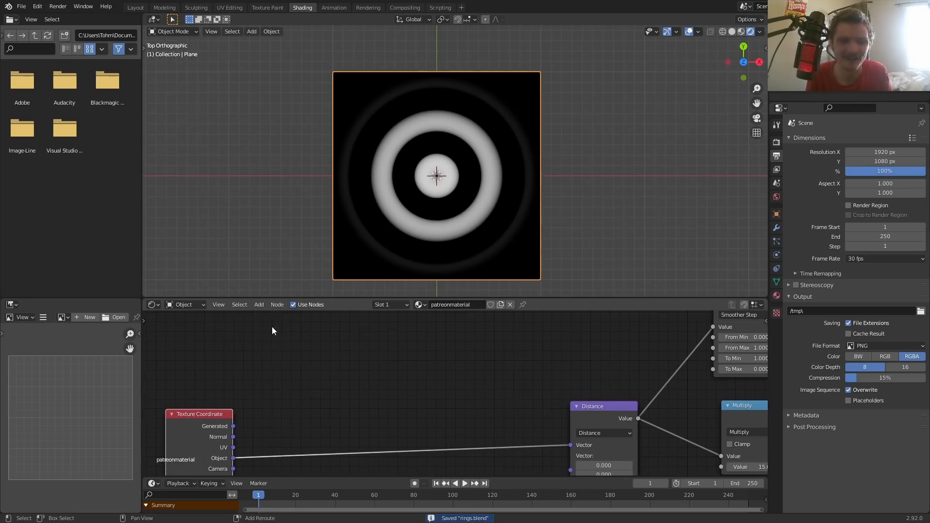
Add a Voronoi Texture node and place it directly above the Texture Coordinate node.
{"action": "key", "text": "shift+a"}
{"action": "type", "text": "voron"}
{"action": "key", "text": "Return"}
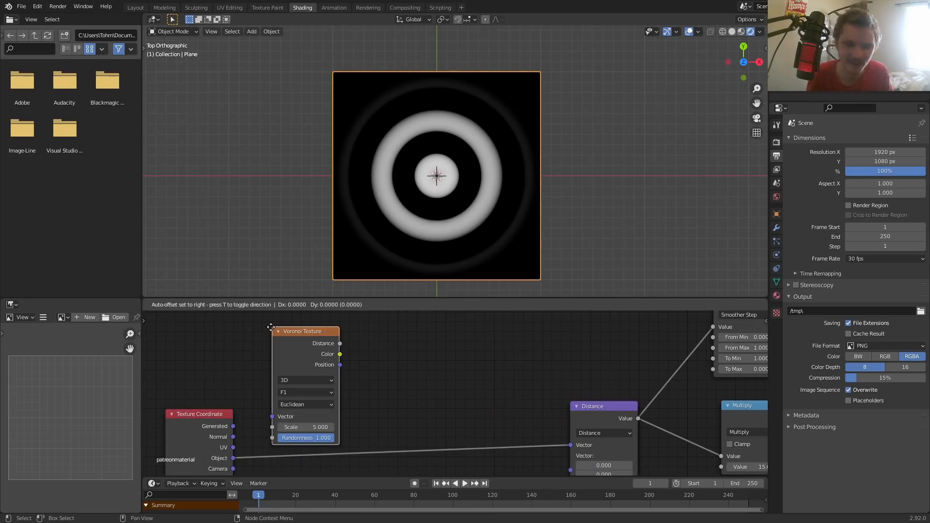
{"action": "left_click", "coordinate": [153, 451]}
{"action": "middle_click_drag", "start_coordinate": [209, 325], "coordinate": [226, 362]}
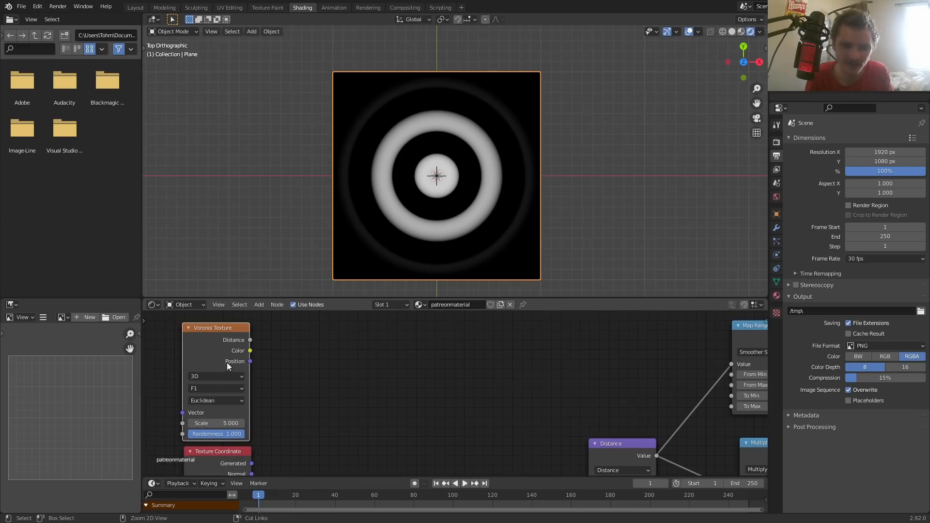
Preview the Voronoi Texture's Color and Position outputs on the plane, and return the preview to the final Multiply node.
{"action": "left_click", "coordinate": [216, 341], "text": "ctrl+shift"}
{"action": "left_click", "coordinate": [220, 340], "text": "ctrl+shift"}
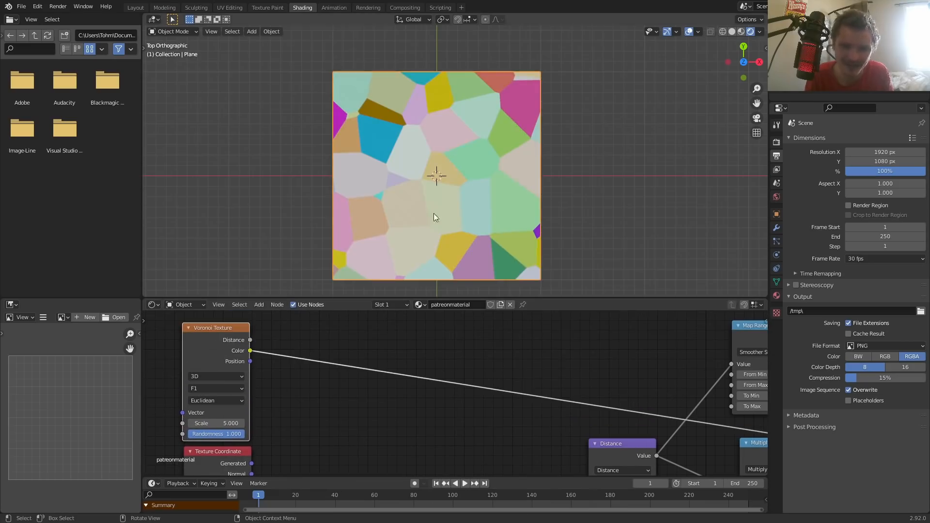
{"action": "left_click", "coordinate": [229, 348], "text": "ctrl+shift"}
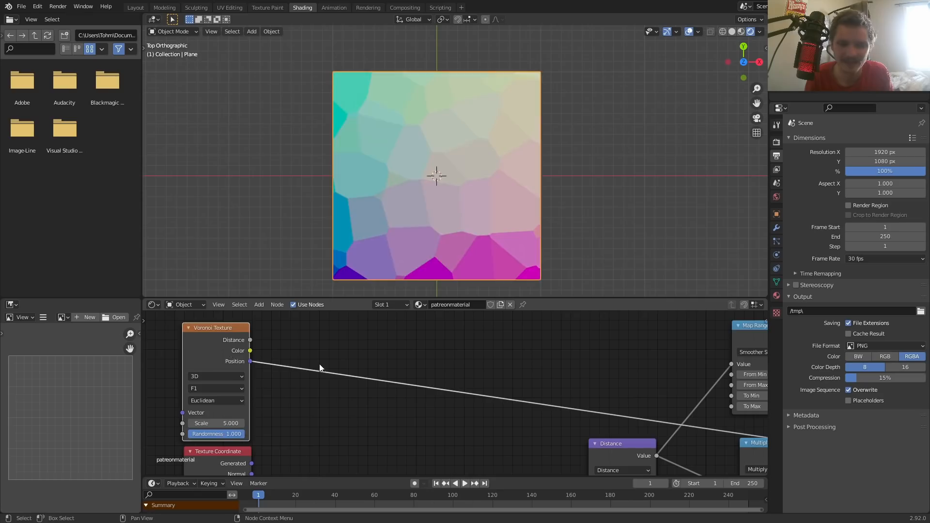
{"action": "scroll", "coordinate": [339, 387], "scroll_direction": "down", "scroll_amount": 2}
{"action": "middle_click_drag", "start_coordinate": [373, 413], "coordinate": [421, 376]}
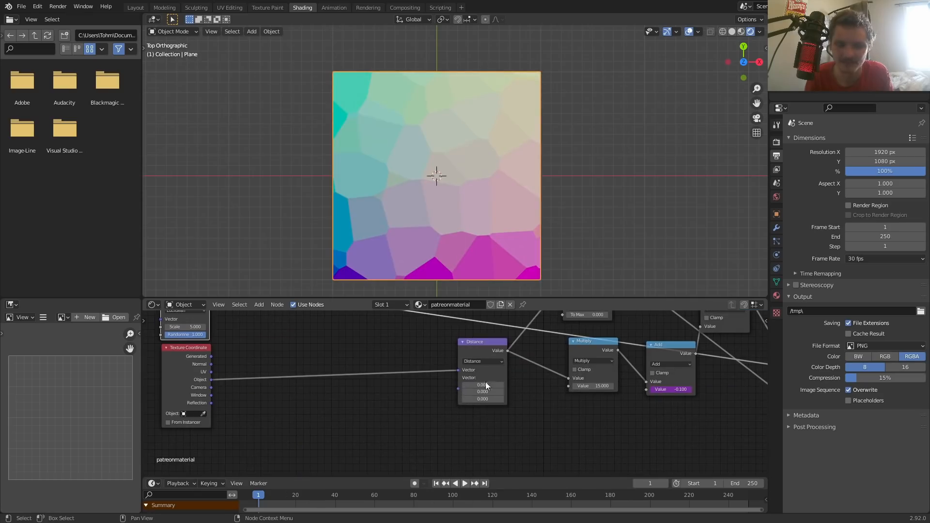
{"action": "middle_click_drag", "start_coordinate": [539, 378], "coordinate": [326, 380]}
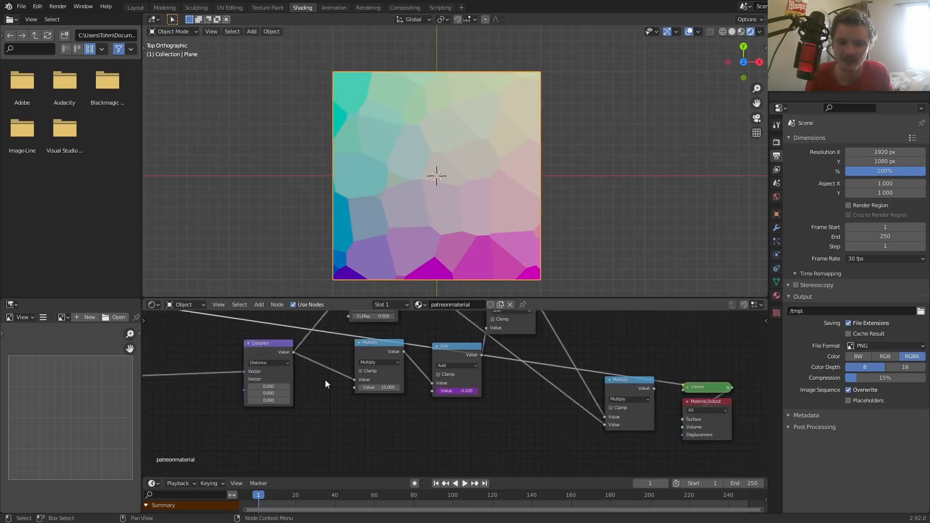
{"action": "scroll", "coordinate": [577, 389], "scroll_direction": "down", "scroll_amount": 2}
{"action": "left_click", "coordinate": [577, 391], "text": "ctrl+shift"}
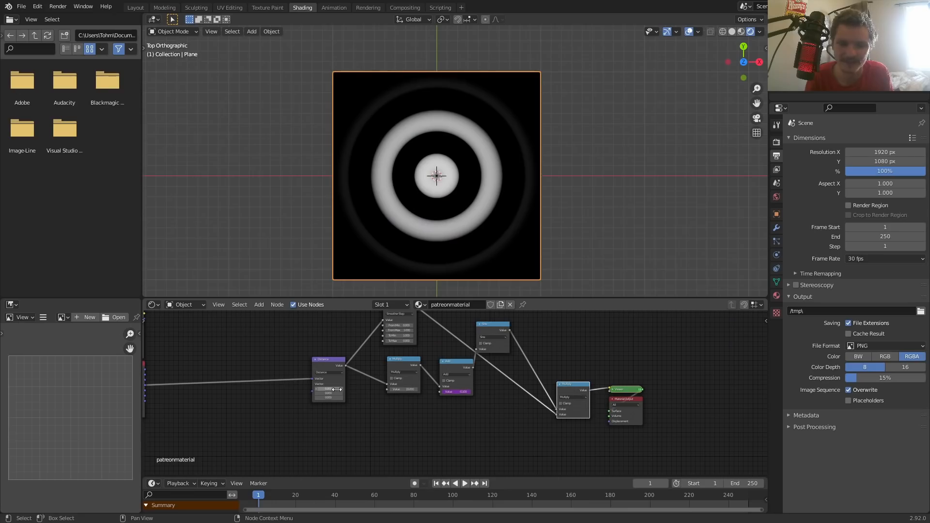
Add a Vector Math node in the gap between the Texture Coordinate and Distance nodes, just below their link.
{"action": "left_click_drag", "start_coordinate": [337, 389], "coordinate": [401, 390]}
{"action": "key", "text": "ctrl+z"}
{"action": "middle_click_drag", "start_coordinate": [278, 380], "coordinate": [412, 395]}
{"action": "scroll", "coordinate": [413, 399], "scroll_direction": "up", "scroll_amount": 2}
{"action": "scroll", "coordinate": [413, 395], "scroll_direction": "up", "scroll_amount": 3}
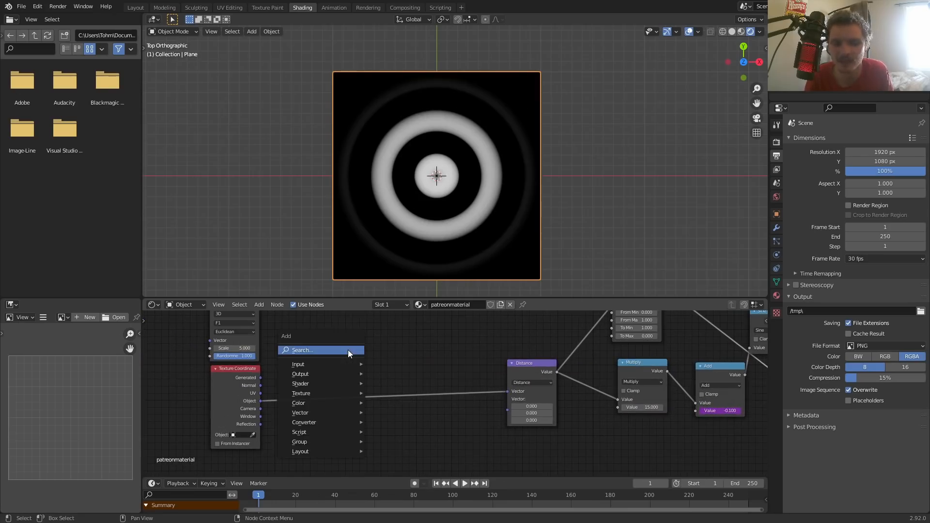
{"action": "left_click", "coordinate": [348, 350]}
{"action": "type", "text": "ve"}
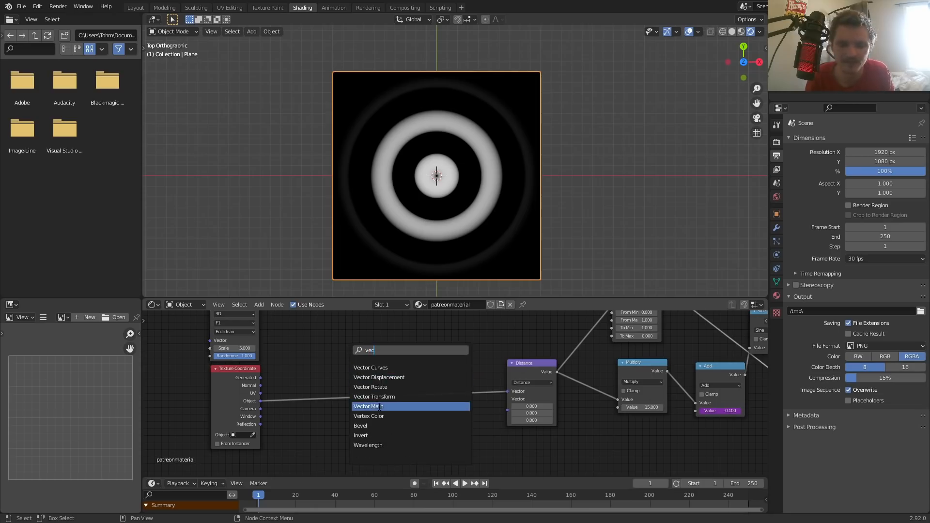
{"action": "type", "text": "c"}
{"action": "left_click", "coordinate": [379, 407]}
{"action": "left_click", "coordinate": [380, 412]}
Move the Voronoi Texture node to the right of Texture Coordinate and feed its Vector input from the Object output.
{"action": "middle_click_drag", "start_coordinate": [226, 391], "coordinate": [306, 429]}
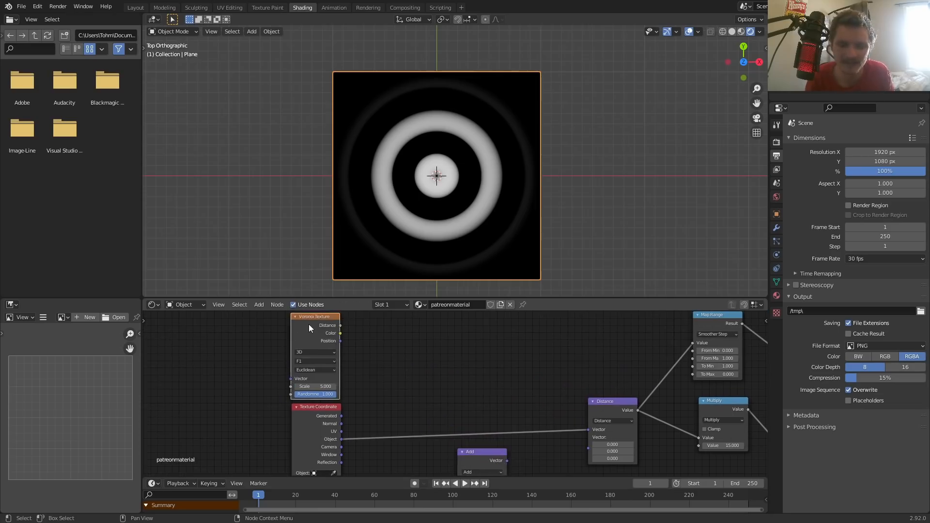
{"action": "left_click_drag", "start_coordinate": [309, 325], "coordinate": [408, 324]}
{"action": "left_click_drag", "start_coordinate": [342, 439], "coordinate": [393, 378]}
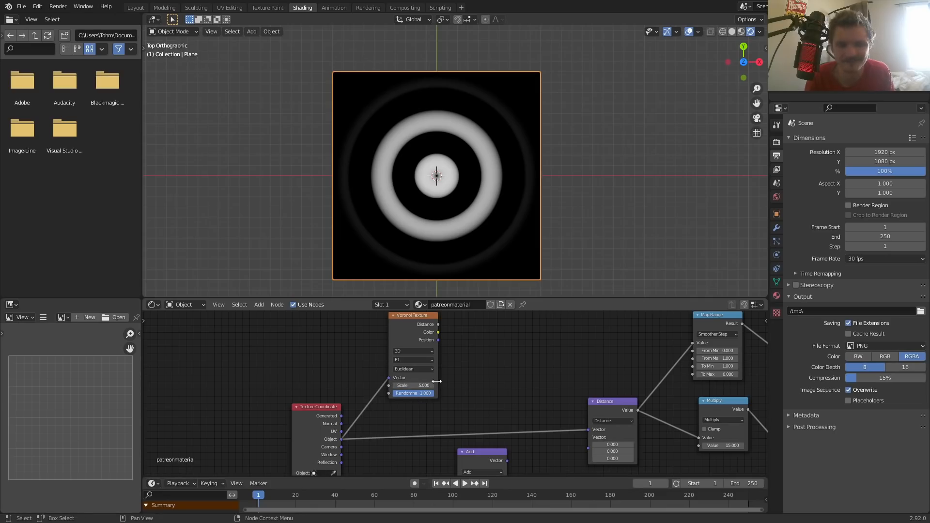
Set the Vector Math node to Subtract and feed it Object coordinates first and the Voronoi Position second.
{"action": "scroll", "coordinate": [416, 368], "scroll_direction": "down", "scroll_amount": 2}
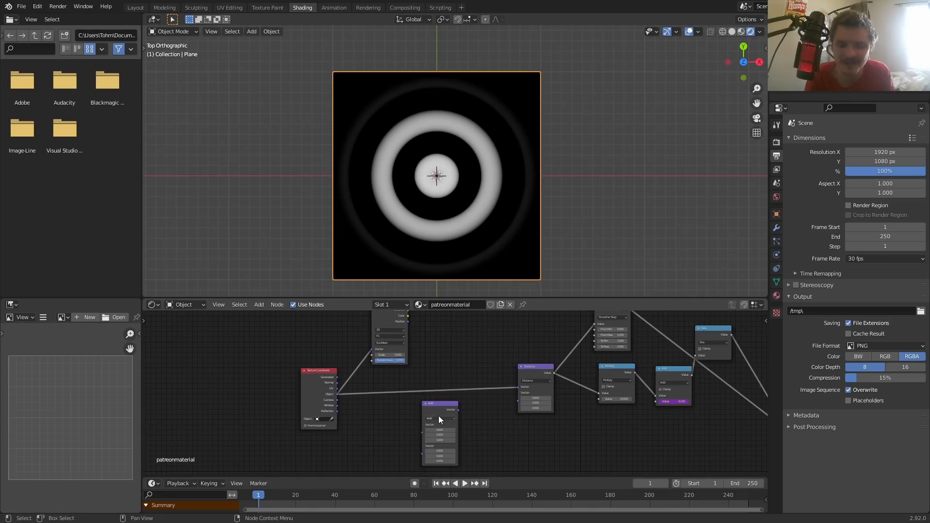
{"action": "left_click", "coordinate": [446, 417]}
{"action": "left_click", "coordinate": [453, 430]}
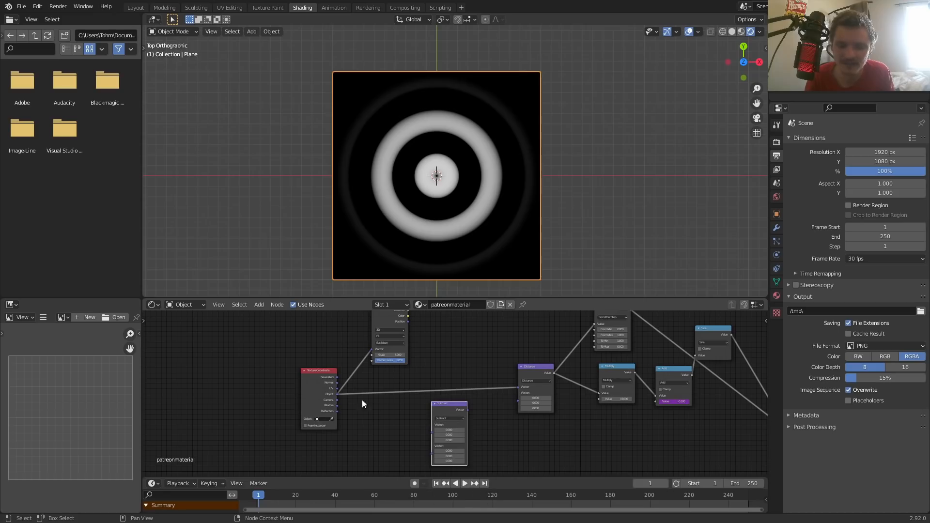
{"action": "left_click_drag", "start_coordinate": [337, 394], "coordinate": [434, 433]}
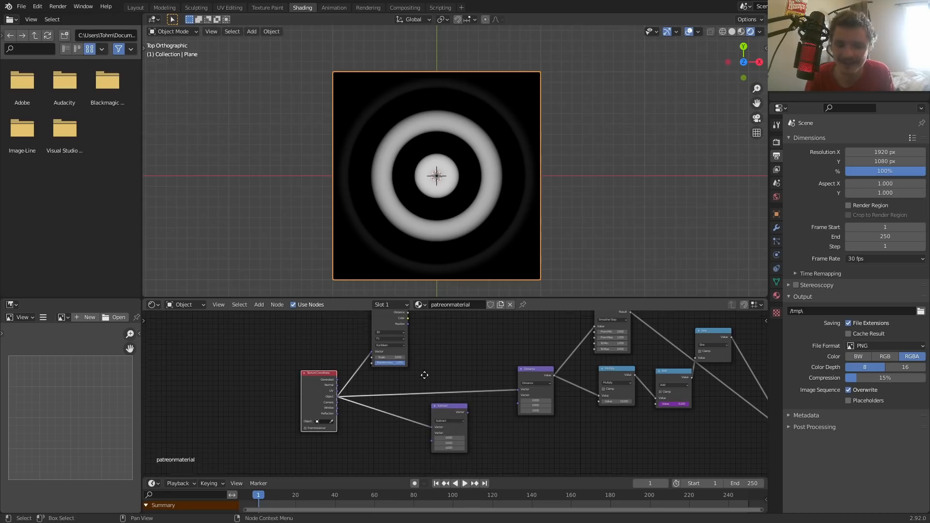
{"action": "middle_click_drag", "start_coordinate": [407, 323], "coordinate": [406, 345]}
{"action": "left_click_drag", "start_coordinate": [406, 343], "coordinate": [435, 459]}
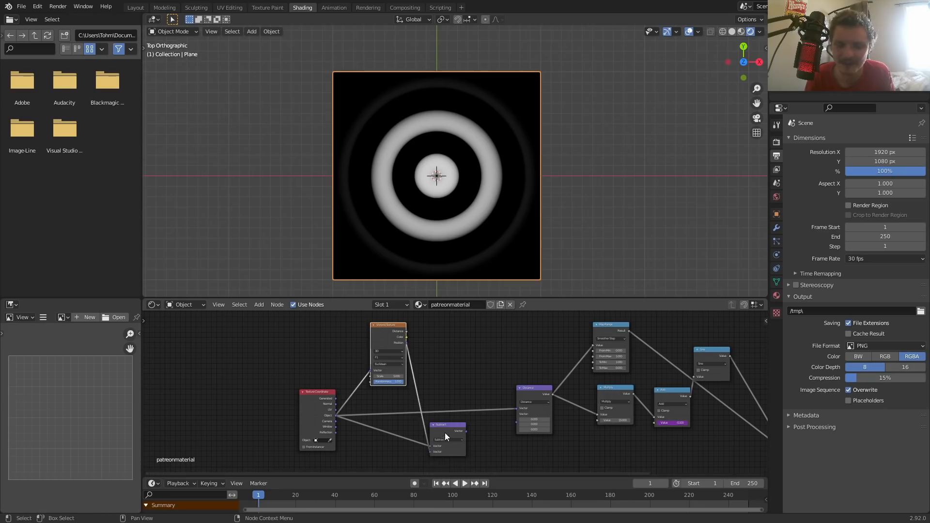
Connect the Subtract result to the Distance node's second Vector input and play the animation to check the rings.
{"action": "scroll", "coordinate": [325, 411], "scroll_direction": "up", "scroll_amount": 1}
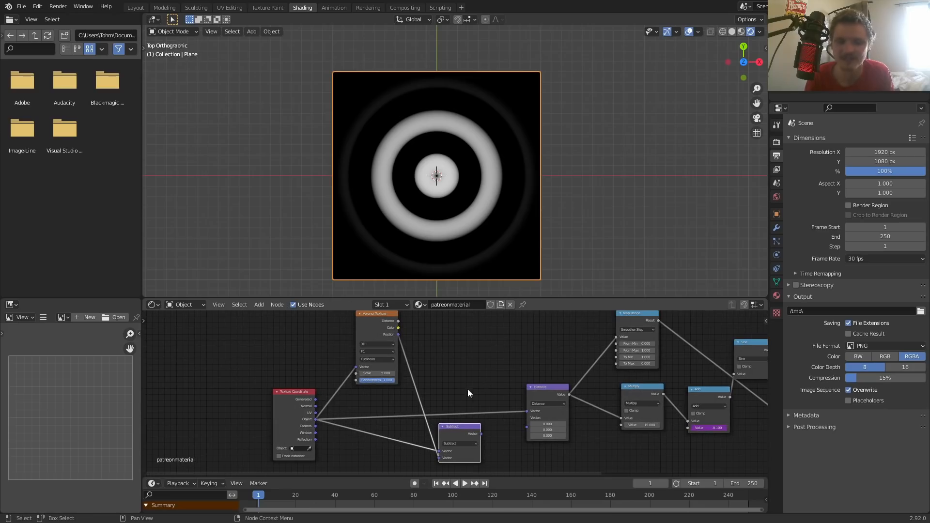
{"action": "scroll", "coordinate": [390, 410], "scroll_direction": "up", "scroll_amount": 2}
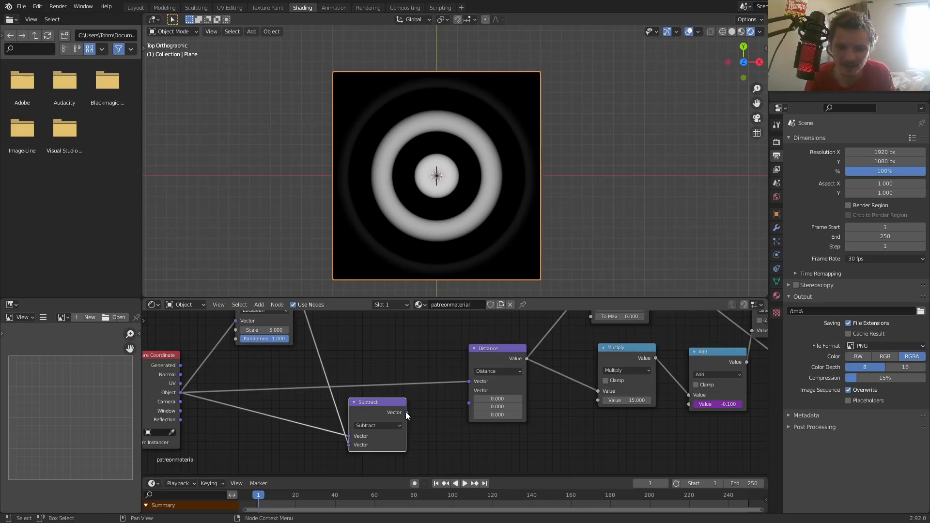
{"action": "left_click_drag", "start_coordinate": [473, 405], "coordinate": [472, 403]}
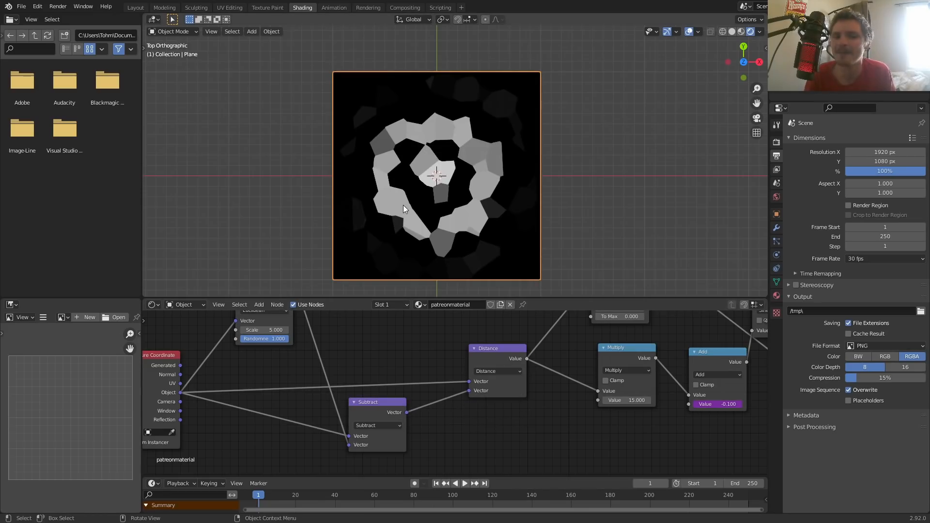
{"action": "key", "text": "space"}
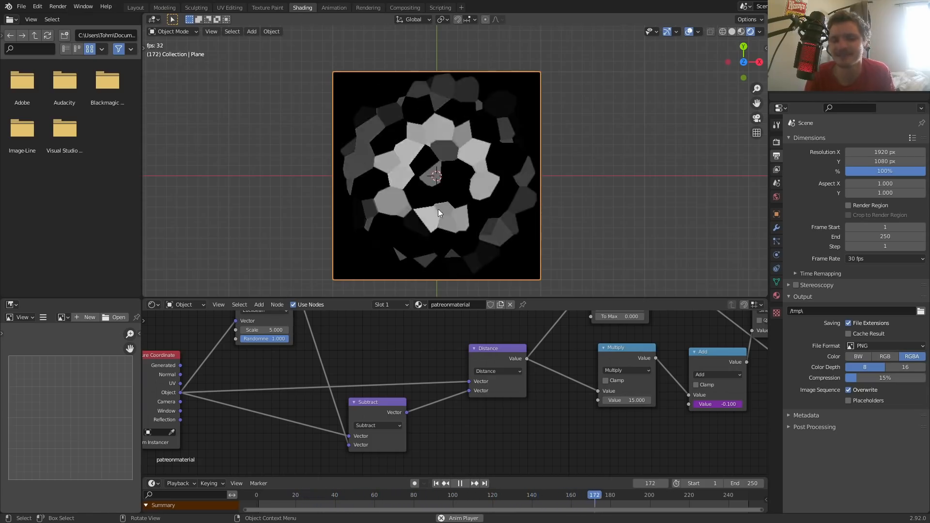
{"action": "middle_click_drag", "start_coordinate": [348, 365], "coordinate": [482, 421]}
{"action": "scroll", "coordinate": [406, 366], "scroll_direction": "up", "scroll_amount": 3}
{"action": "key", "text": "space"}
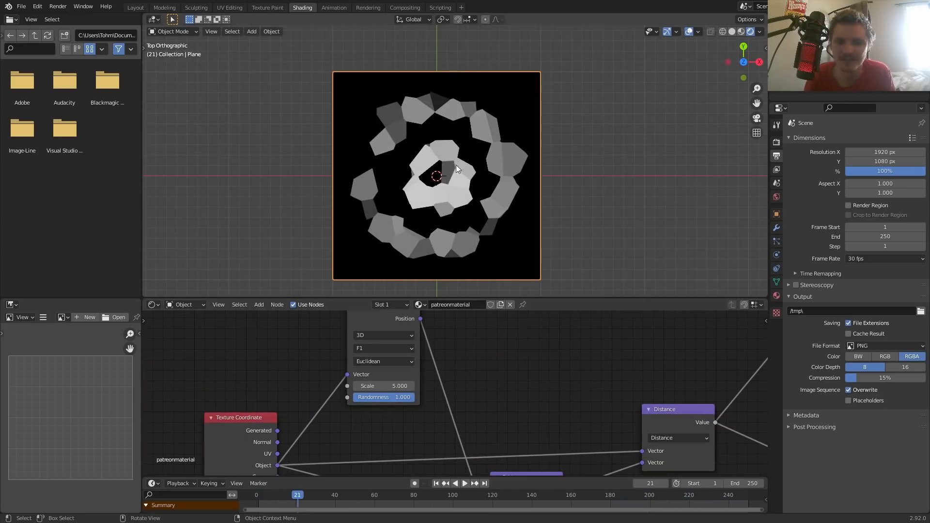
Inspect the Voronoi Texture's Color and Position outputs with the object coordinates applied, and restore the final Multiply preview.
{"action": "middle_click_drag", "start_coordinate": [400, 357], "coordinate": [395, 409]}
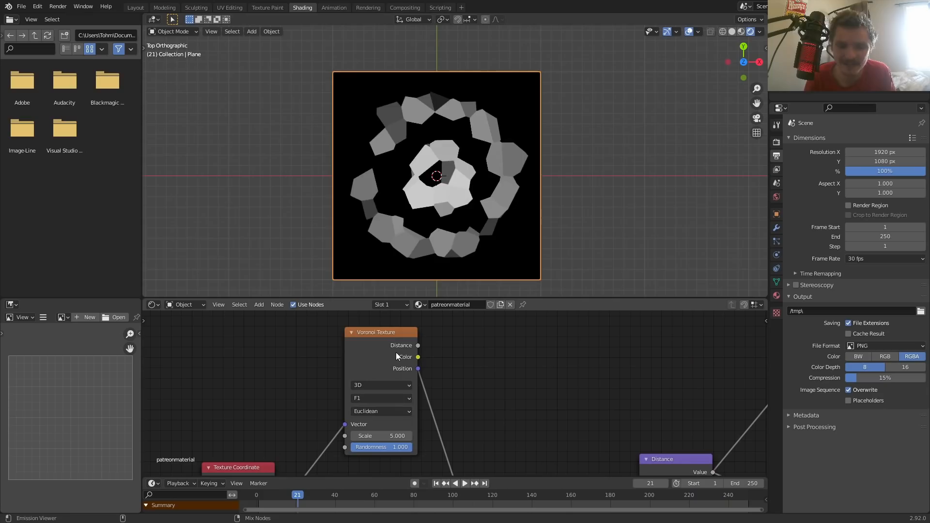
{"action": "left_click", "coordinate": [396, 354], "text": "ctrl+shift"}
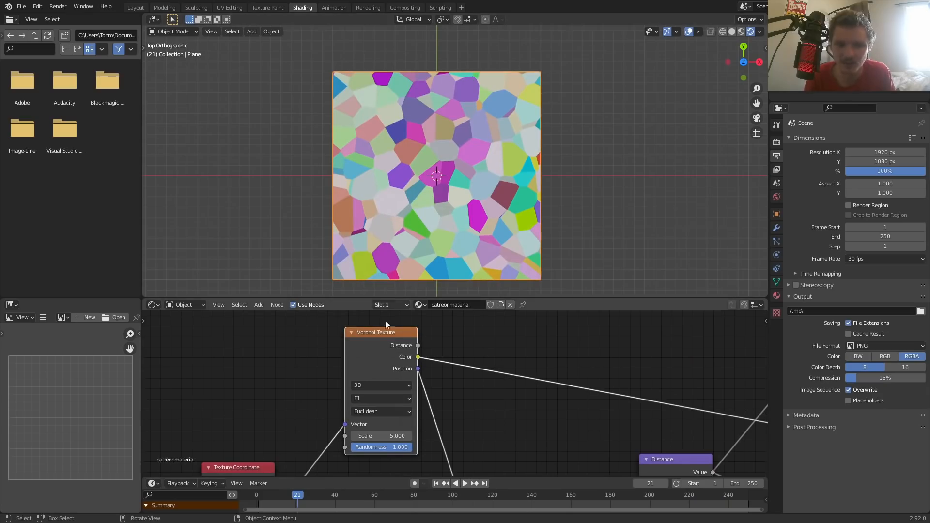
{"action": "left_click", "coordinate": [387, 349], "text": "ctrl+shift"}
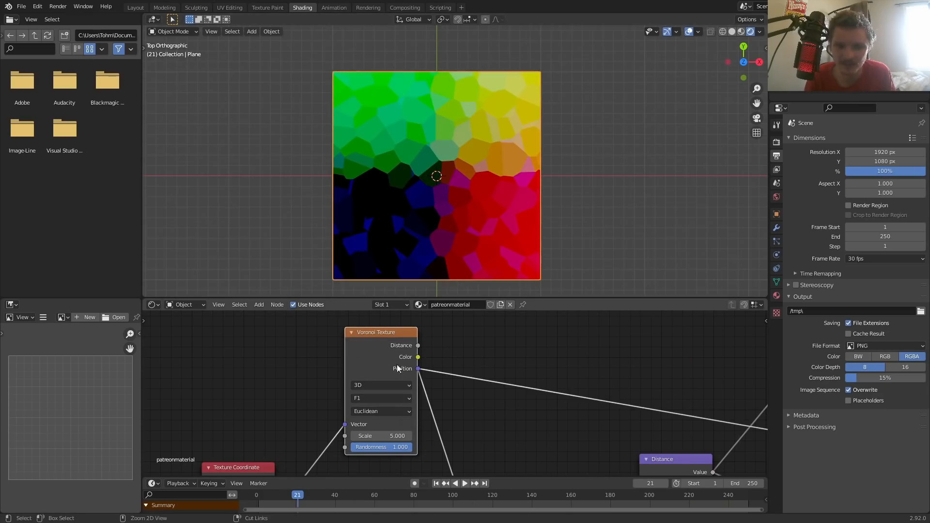
{"action": "scroll", "coordinate": [412, 362], "scroll_direction": "down", "scroll_amount": 7}
{"action": "middle_click_drag", "start_coordinate": [654, 396], "coordinate": [348, 348]}
{"action": "left_click", "coordinate": [539, 413], "text": "ctrl+shift"}
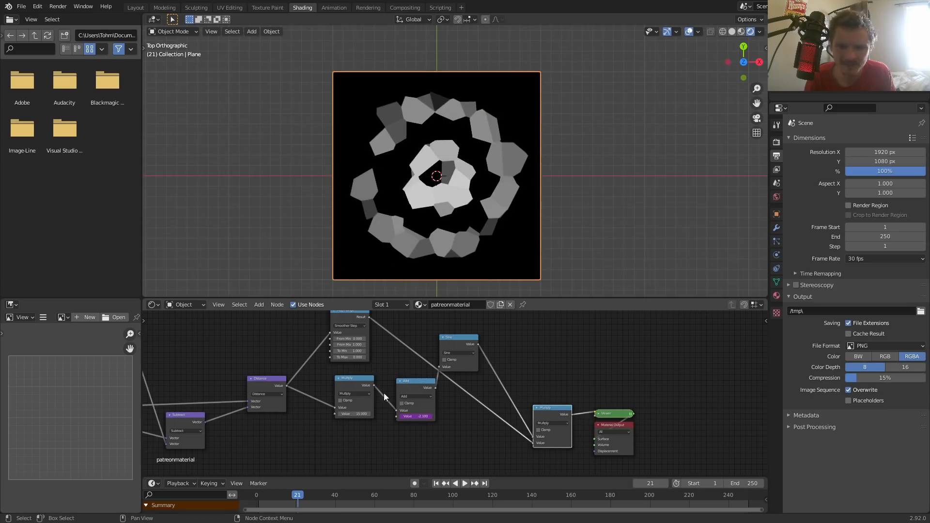
Slow the rings by setting the Add node's driver expression to -frame/25, and replay the animation from the first frame.
{"action": "key", "text": "space"}
{"action": "middle_click_drag", "start_coordinate": [384, 393], "coordinate": [390, 347]}
{"action": "key", "text": "space"}
{"action": "scroll", "coordinate": [479, 366], "scroll_direction": "up", "scroll_amount": 2}
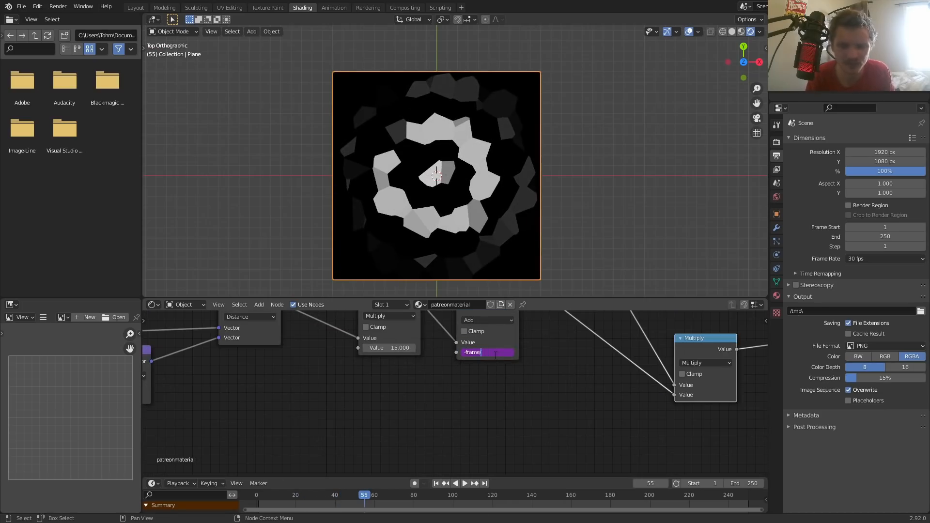
{"action": "key", "text": "Return"}
{"action": "key", "text": "shift+Left"}
{"action": "key", "text": "space"}
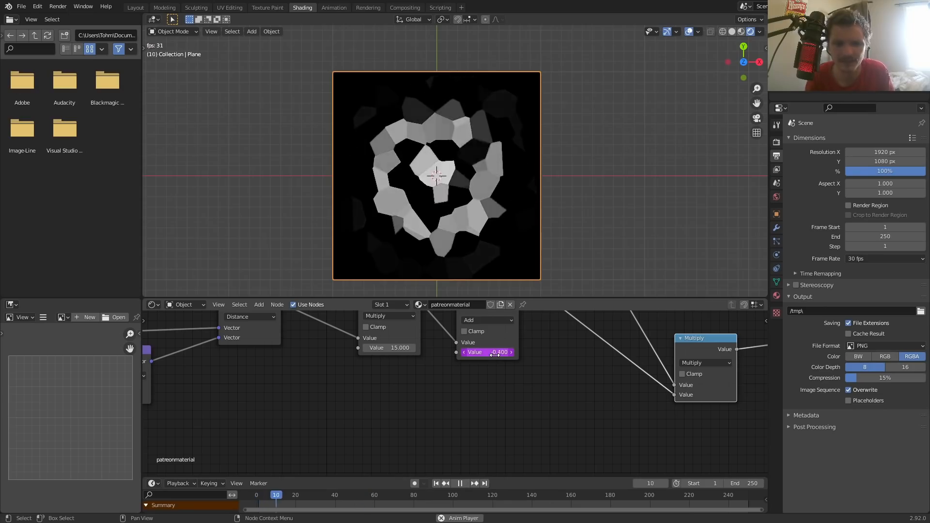
{"action": "middle_click_drag", "start_coordinate": [383, 352], "coordinate": [414, 392]}
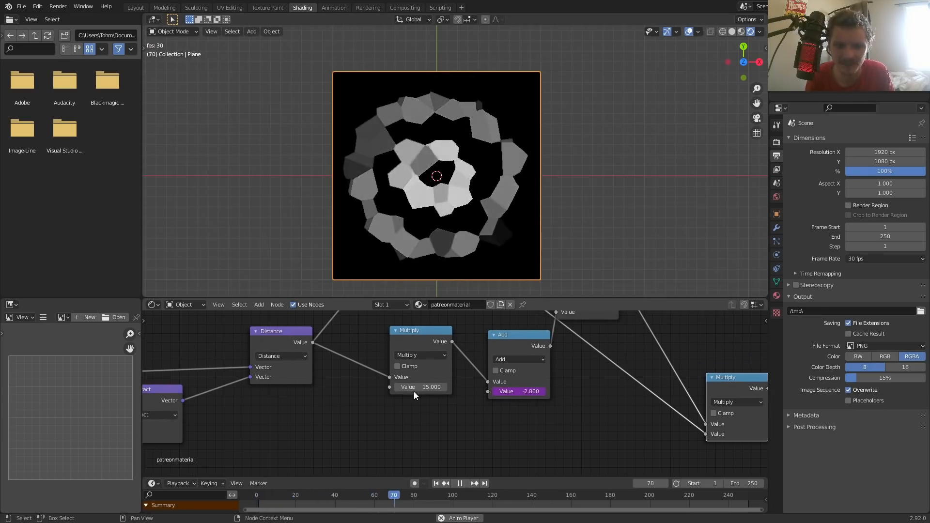
{"action": "key", "text": "space"}
Set the Multiply value after the Distance node to 13.960 and play the animation to check the ring spacing.
{"action": "scroll", "coordinate": [585, 373], "scroll_direction": "down", "scroll_amount": 4}
{"action": "scroll", "coordinate": [386, 412], "scroll_direction": "up", "scroll_amount": 2}
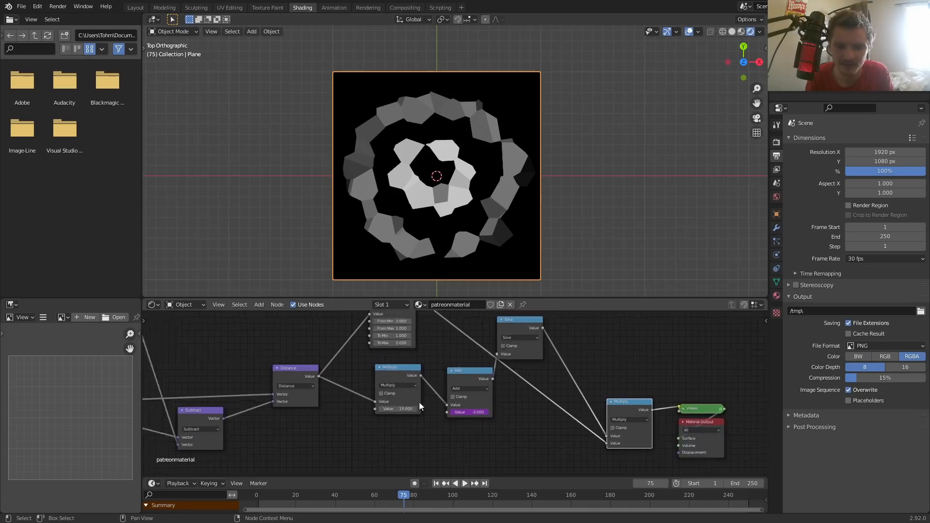
{"action": "left_click_drag", "start_coordinate": [385, 411], "coordinate": [371, 412]}
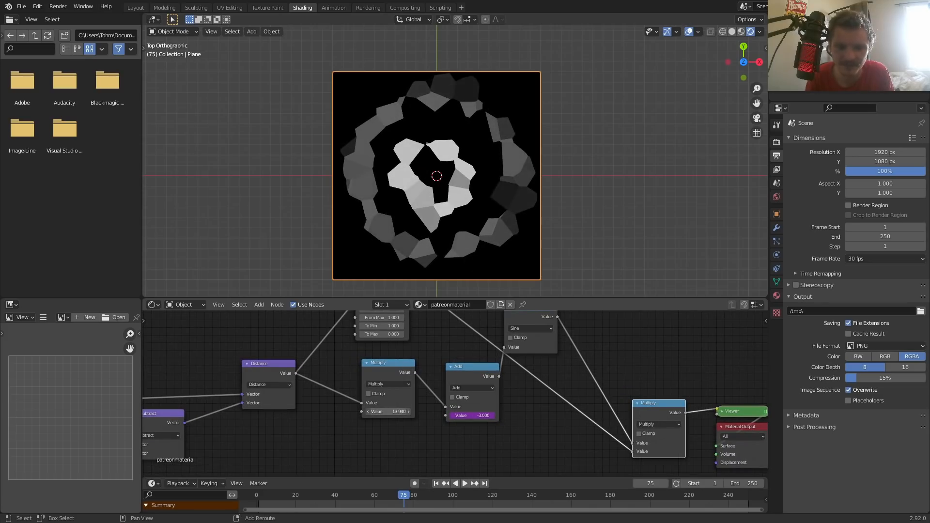
{"action": "key", "text": "space"}
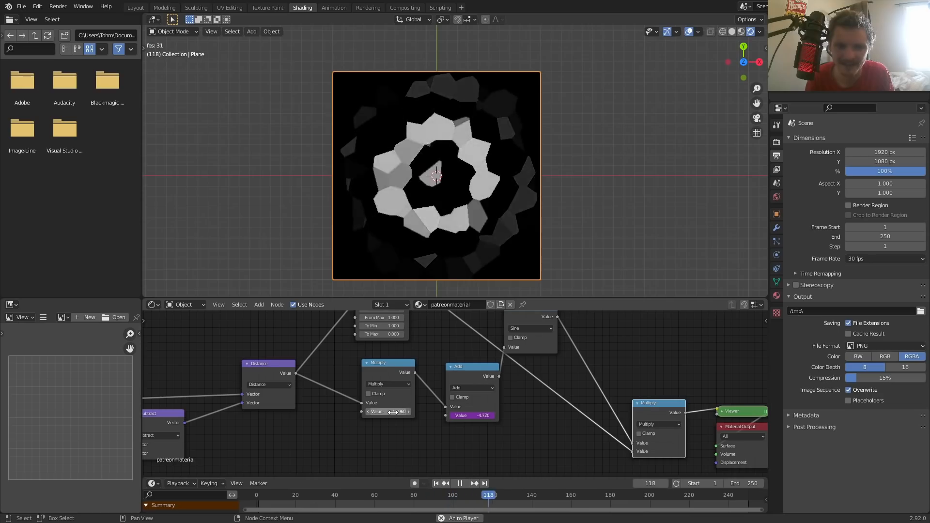
{"action": "scroll", "coordinate": [406, 397], "scroll_direction": "down", "scroll_amount": 2}
{"action": "scroll", "coordinate": [416, 385], "scroll_direction": "up", "scroll_amount": 6, "text": "ctrl"}
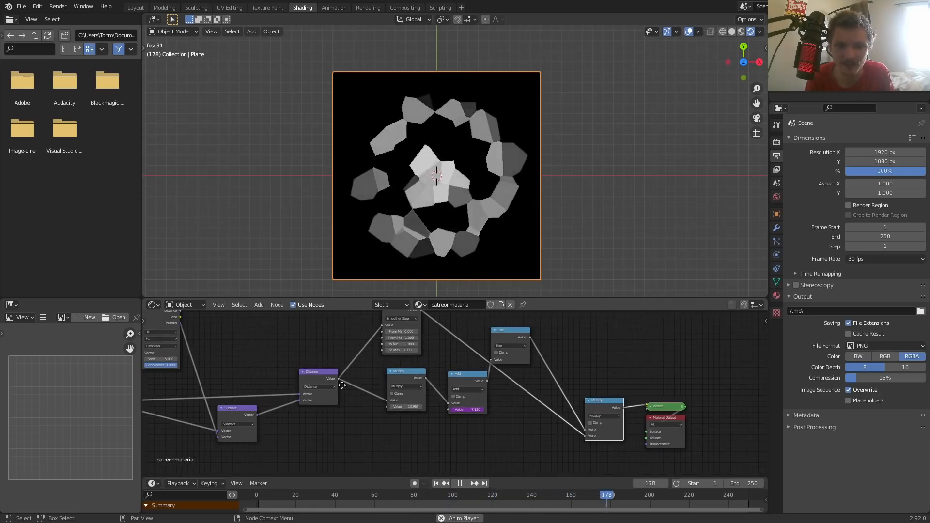
{"action": "key", "text": "space"}
Try a much finer cell pattern by raising the Voronoi Texture's Scale to 77.1.
{"action": "scroll", "coordinate": [442, 388], "scroll_direction": "up", "scroll_amount": 2}
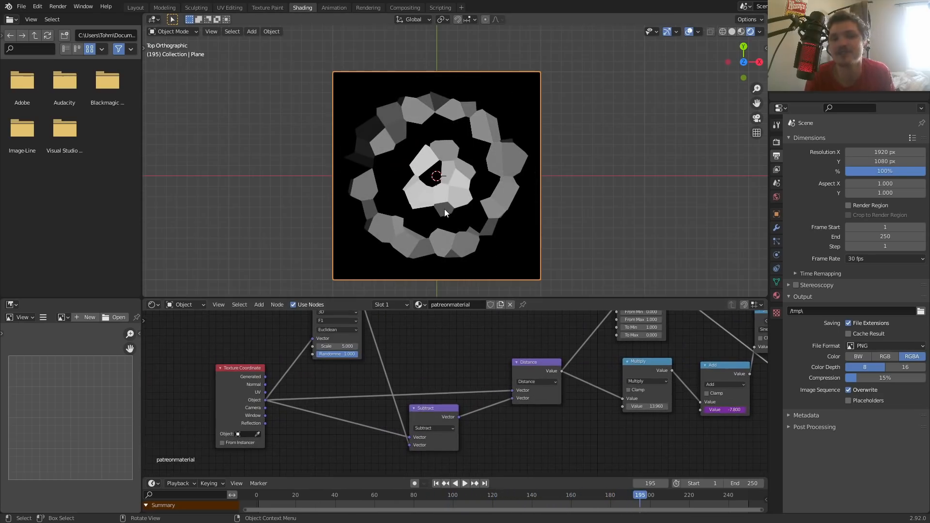
{"action": "scroll", "coordinate": [442, 209], "scroll_direction": "up", "scroll_amount": 1}
{"action": "scroll", "coordinate": [392, 379], "scroll_direction": "up", "scroll_amount": 2}
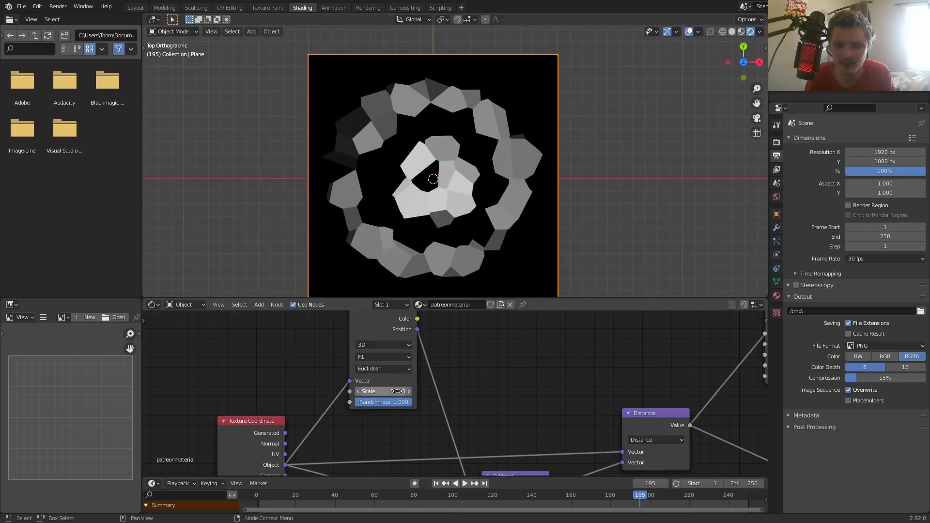
{"action": "left_click_drag", "start_coordinate": [397, 391], "coordinate": [581, 391]}
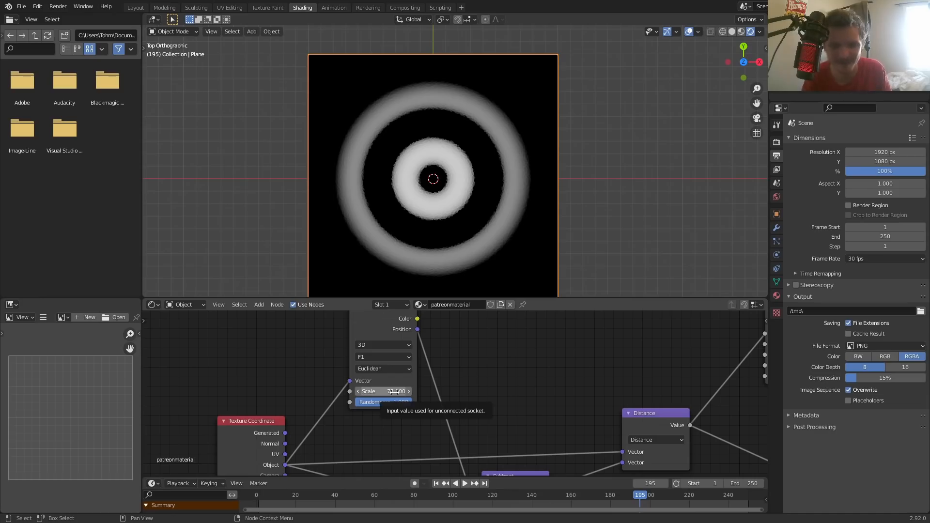
Set the Voronoi Texture's Scale to 15 while the animation plays.
{"action": "key", "text": "space"}
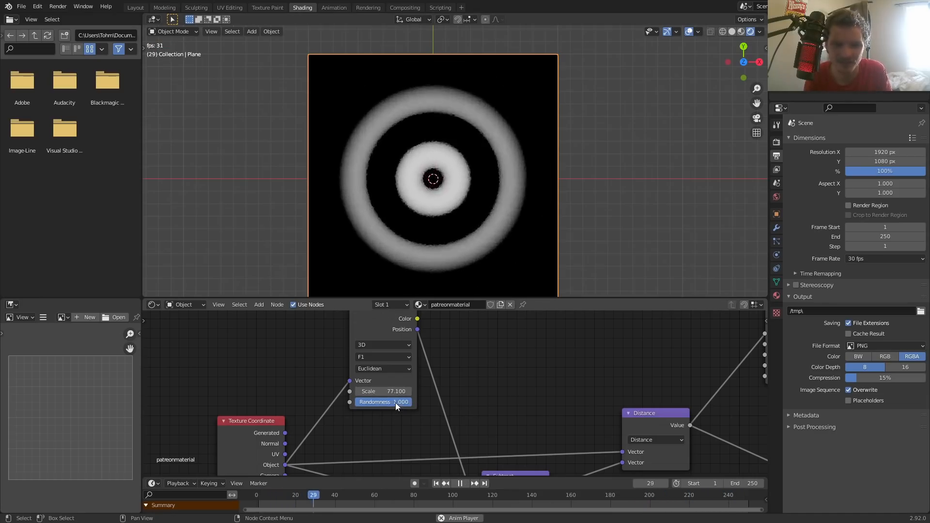
{"action": "double_click", "coordinate": [386, 391]}
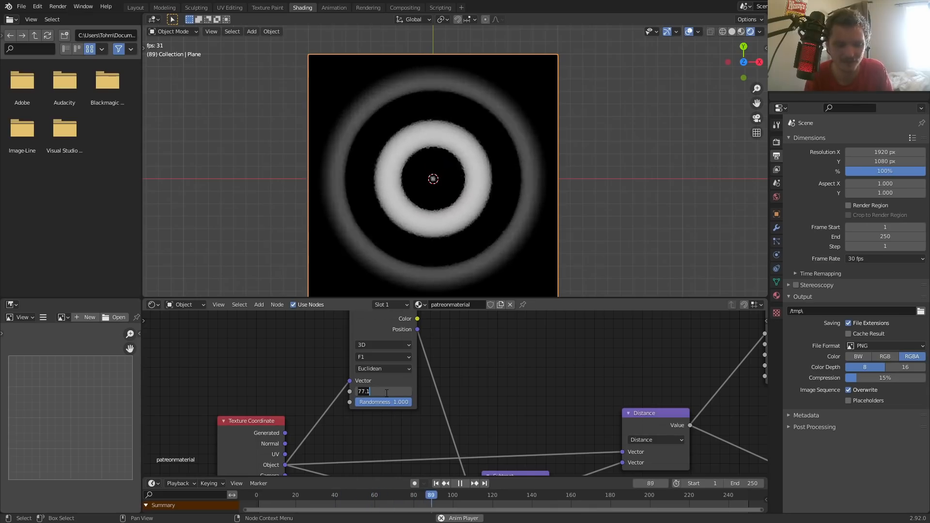
{"action": "type", "text": "15.0"}
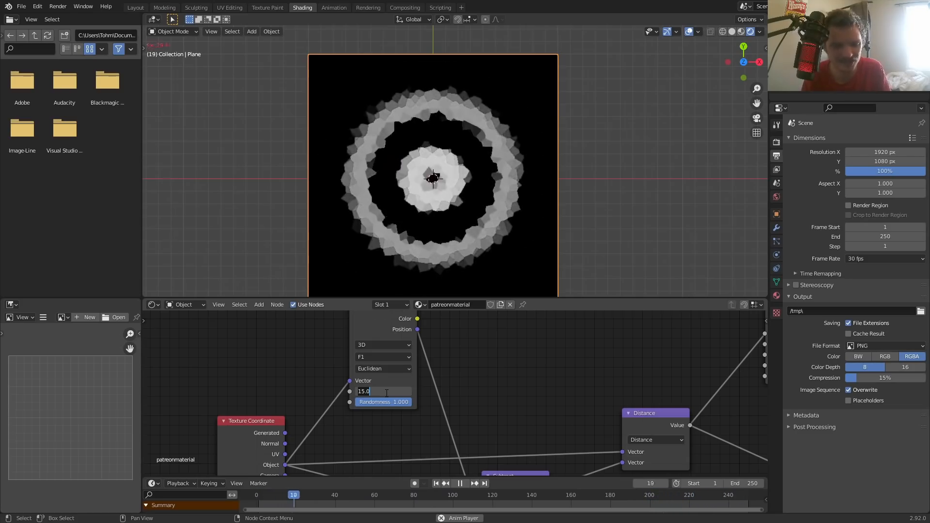
Lower the Voronoi Texture's Scale to 9 and finally to 8 while the animation plays.
{"action": "type", "text": "9"}
{"action": "key", "text": "Return"}
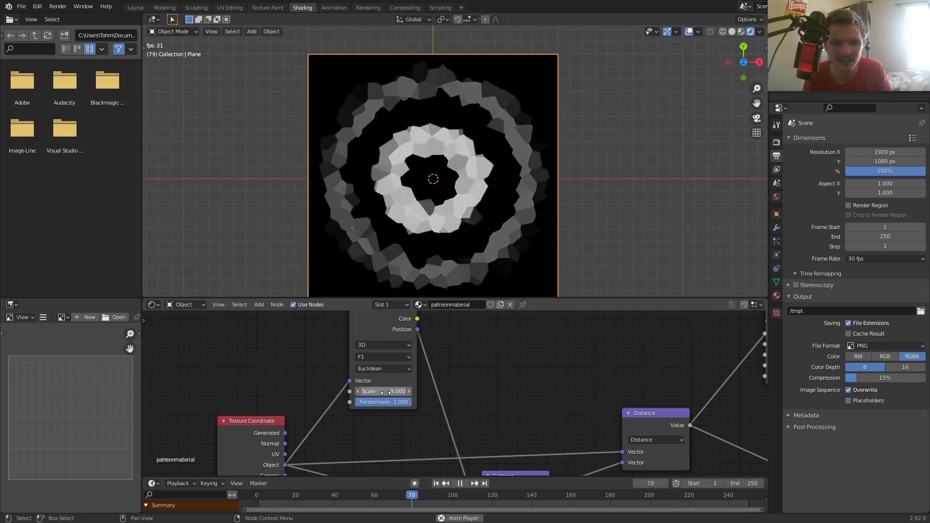
{"action": "double_click", "coordinate": [386, 392]}
{"action": "type", "text": "8"}
{"action": "key", "text": "Return"}
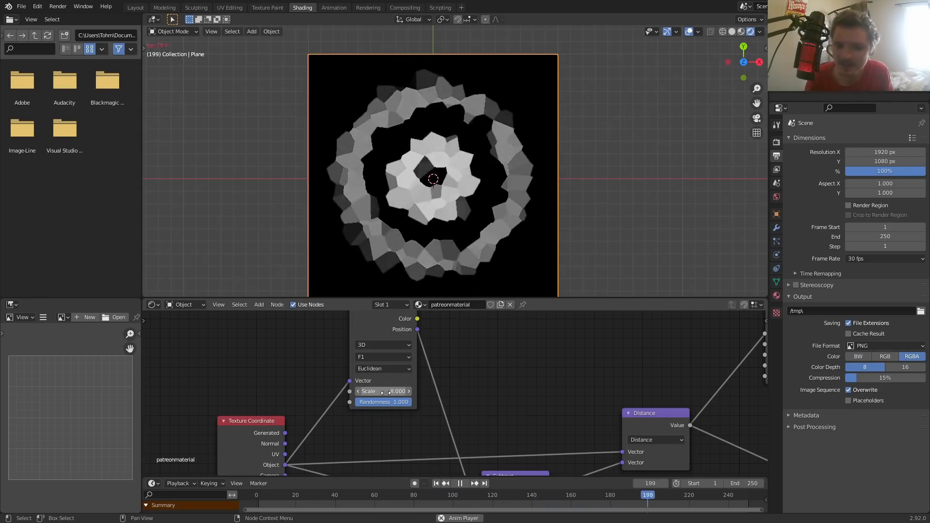
Try the Manhattan, Chebychev and Minkowski distance metrics on the Voronoi Texture, playing the animation to compare them.
{"action": "left_click", "coordinate": [367, 368]}
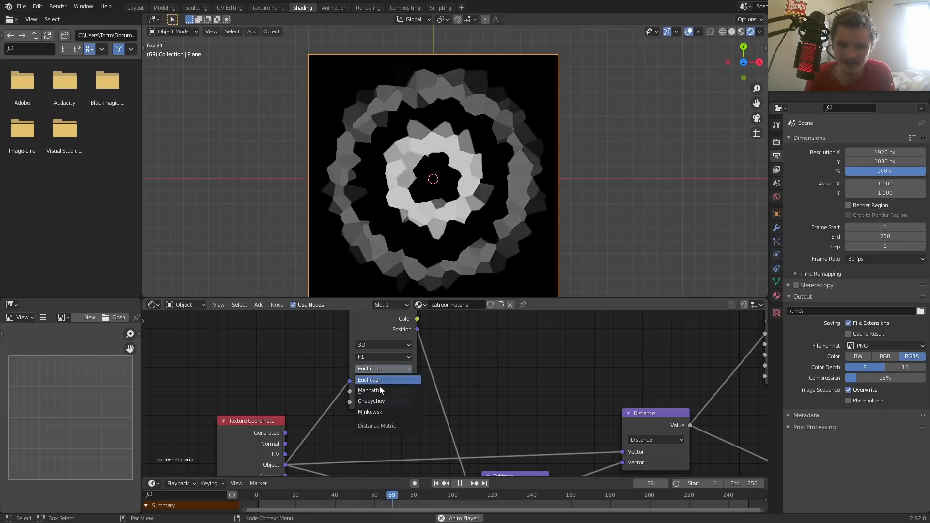
{"action": "left_click", "coordinate": [381, 391]}
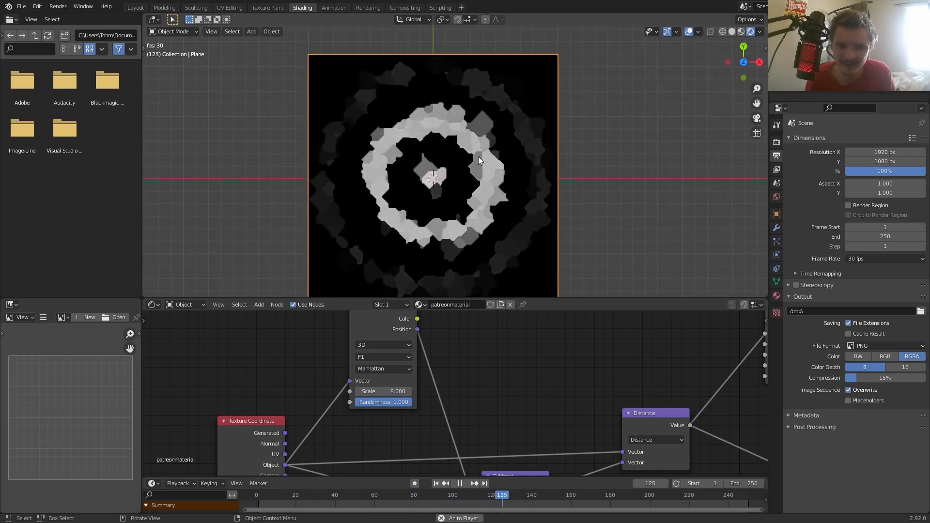
{"action": "left_click", "coordinate": [391, 367]}
{"action": "left_click", "coordinate": [382, 403]}
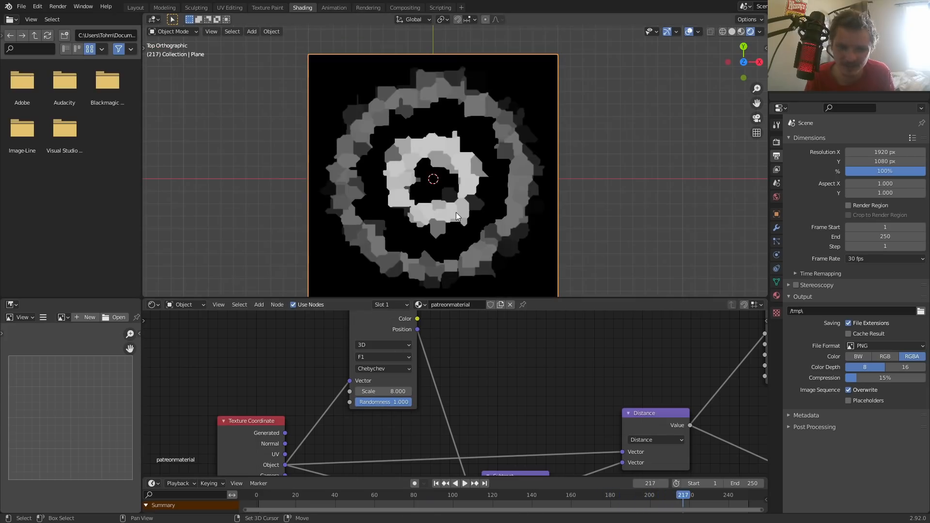
{"action": "key", "text": "space"}
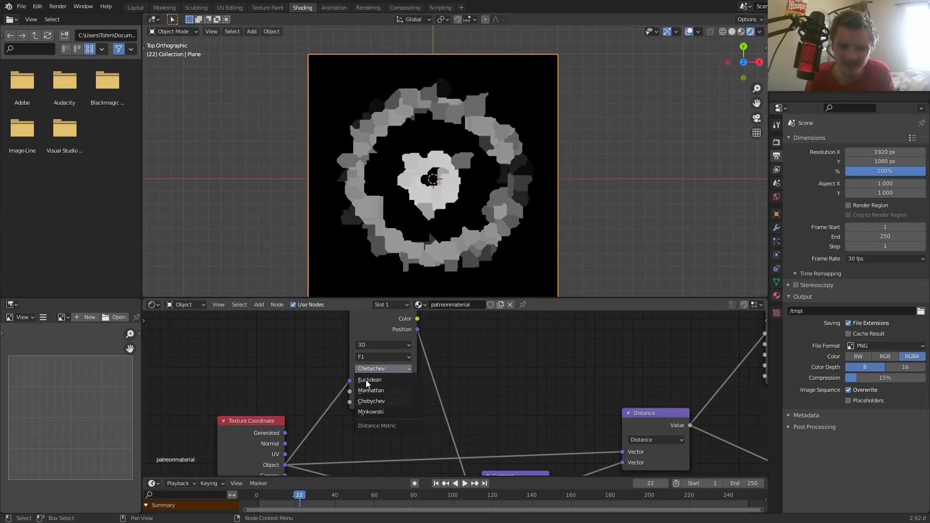
{"action": "left_click", "coordinate": [372, 412]}
{"action": "key", "text": "space"}
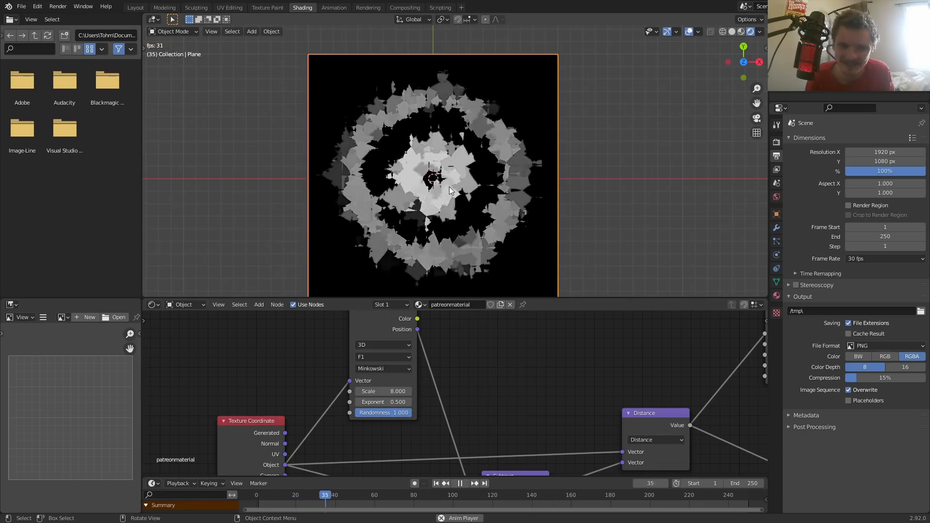
{"action": "key", "text": "space"}
{"action": "left_click", "coordinate": [382, 369]}
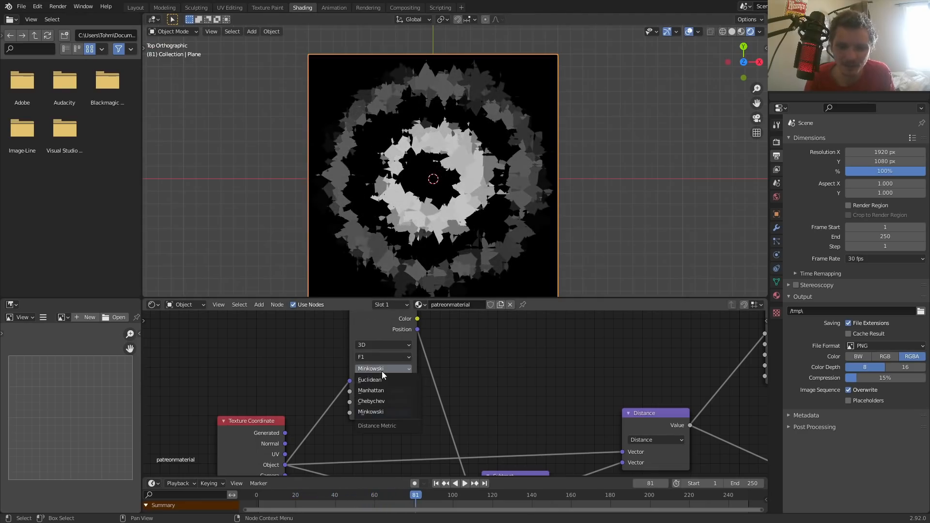
Try the Smooth F1 feature output with the Euclidean metric on the Voronoi Texture and play the animation.
{"action": "left_click", "coordinate": [361, 356]}
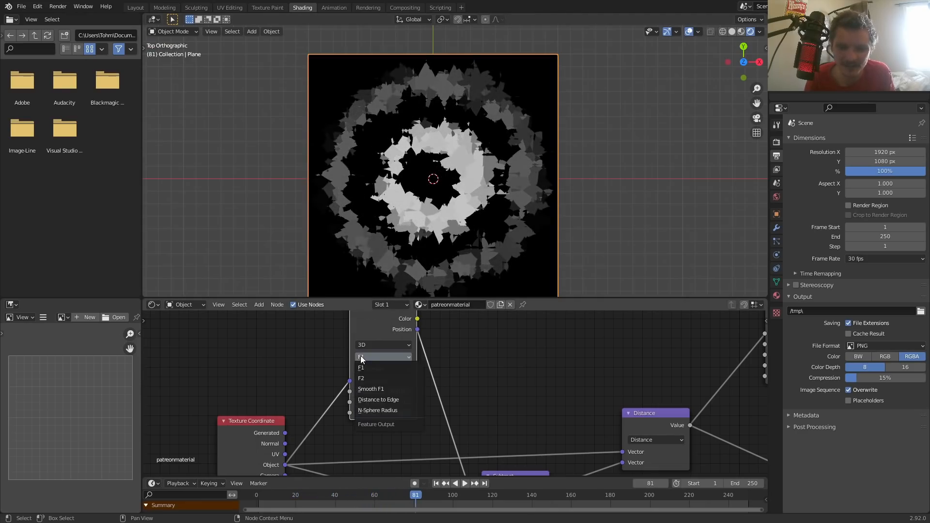
{"action": "left_click", "coordinate": [374, 388]}
{"action": "left_click", "coordinate": [381, 368]}
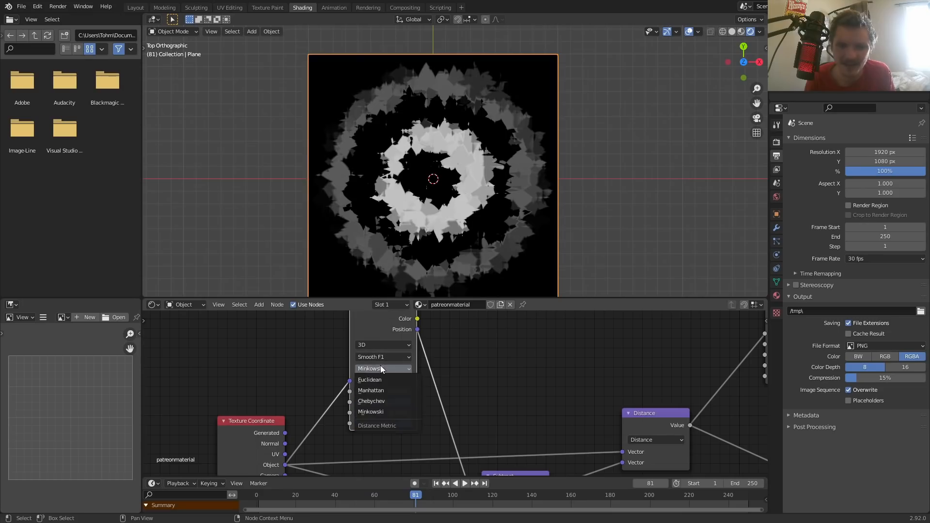
{"action": "left_click", "coordinate": [382, 380]}
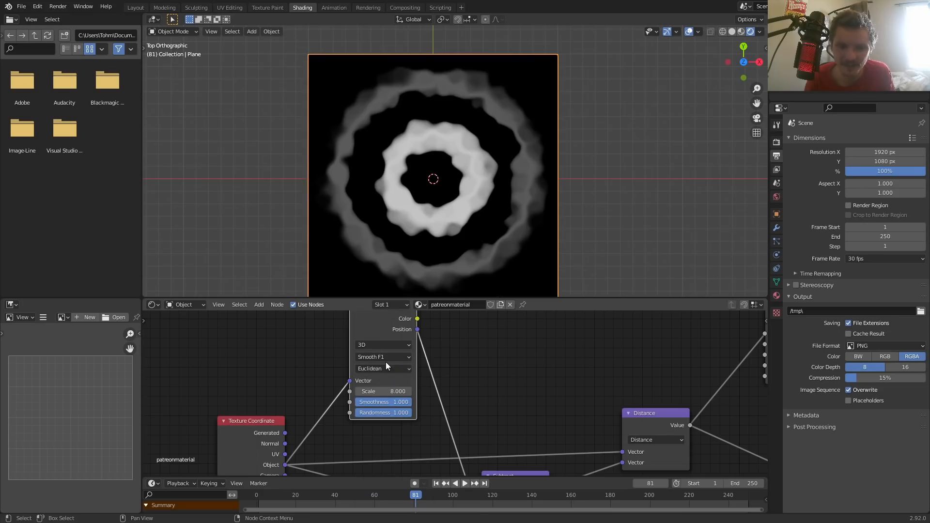
{"action": "key", "text": "space"}
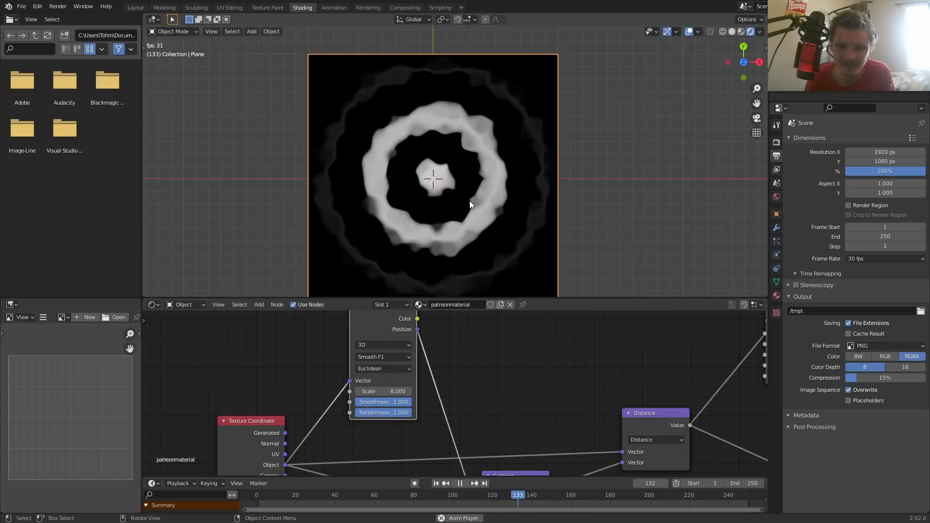
{"action": "scroll", "coordinate": [469, 200], "scroll_direction": "up", "scroll_amount": 1}
Try the F2 feature output on the Voronoi Texture, switch back to F1 and replay the animation.
{"action": "left_click", "coordinate": [377, 357]}
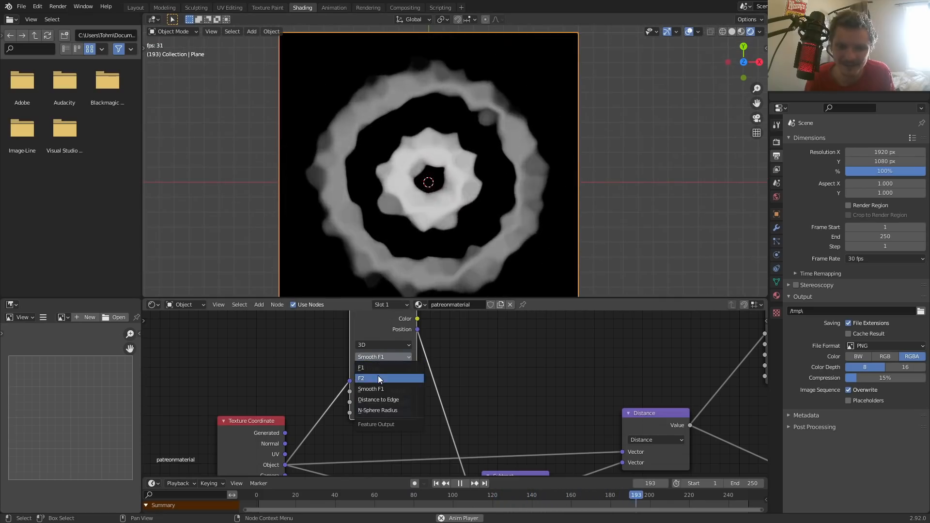
{"action": "left_click", "coordinate": [377, 378]}
{"action": "key", "text": "space"}
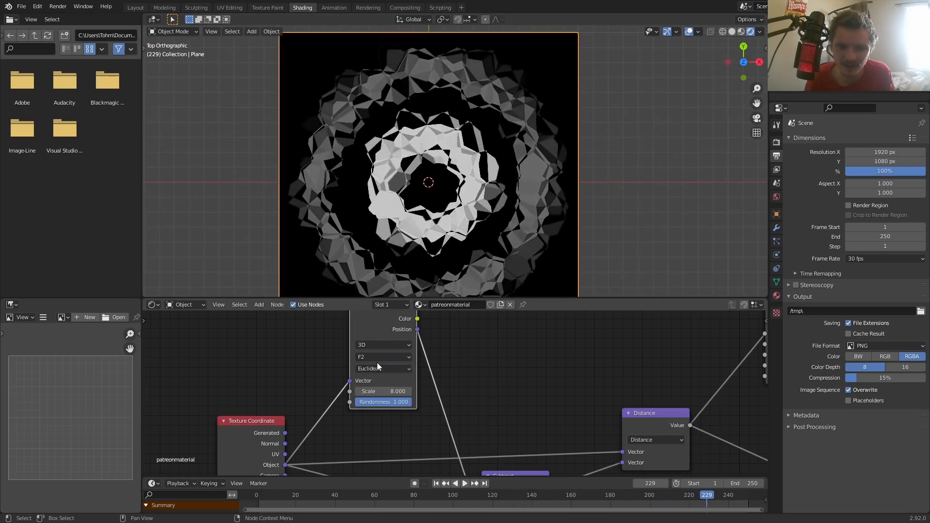
{"action": "left_click", "coordinate": [377, 359]}
{"action": "left_click", "coordinate": [373, 365]}
{"action": "key", "text": "space"}
Scale the plane's mesh up in Edit Mode so it extends well beyond the rings, and check the playback.
{"action": "scroll", "coordinate": [451, 211], "scroll_direction": "down", "scroll_amount": 3}
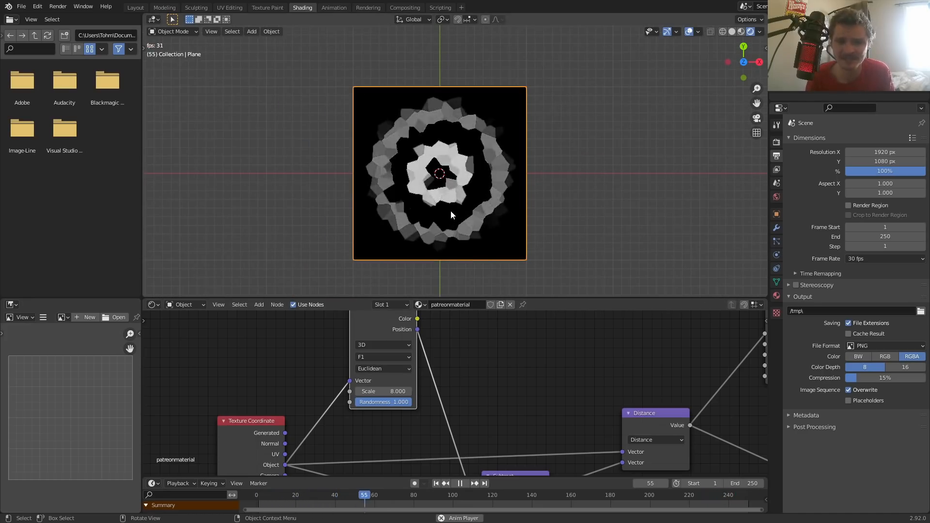
{"action": "key", "text": "Tab"}
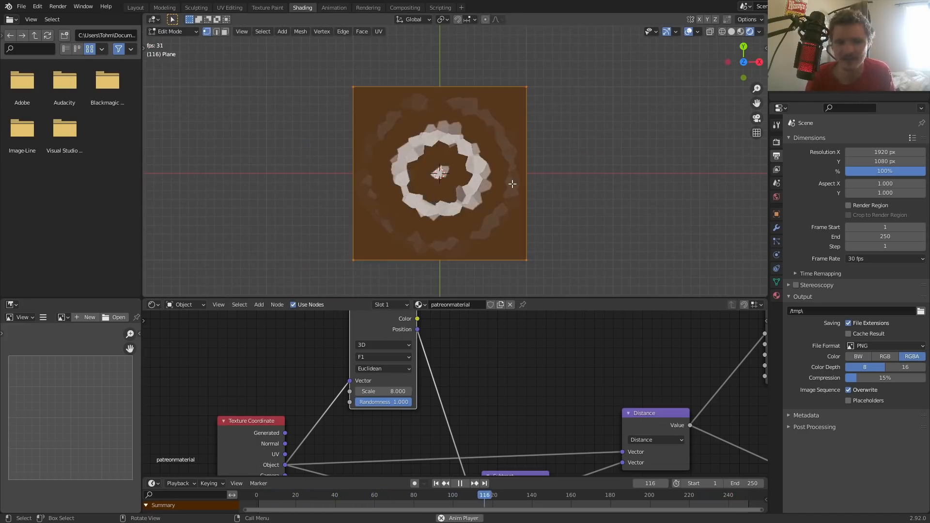
{"action": "key", "text": "s"}
{"action": "left_click", "coordinate": [698, 135]}
{"action": "key", "text": "Tab"}
{"action": "scroll", "coordinate": [559, 182], "scroll_direction": "up", "scroll_amount": 2}
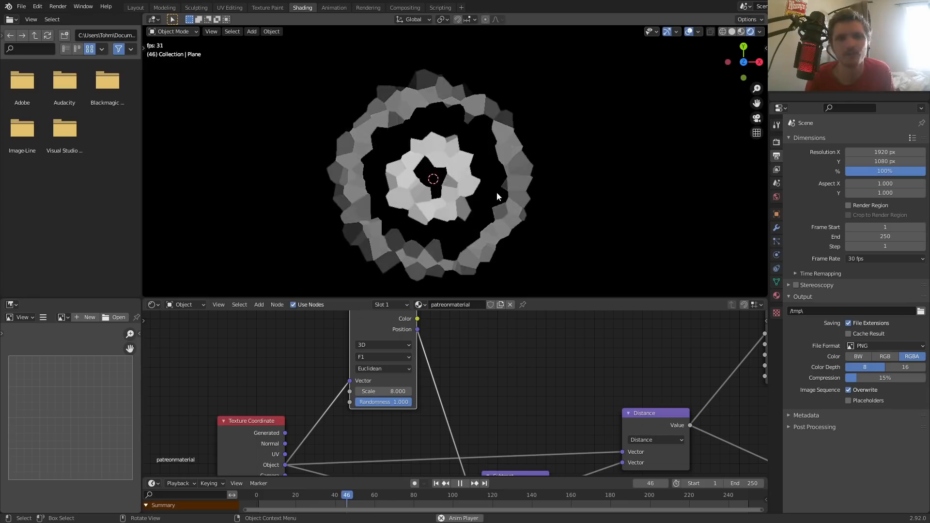
{"action": "key", "text": "space"}
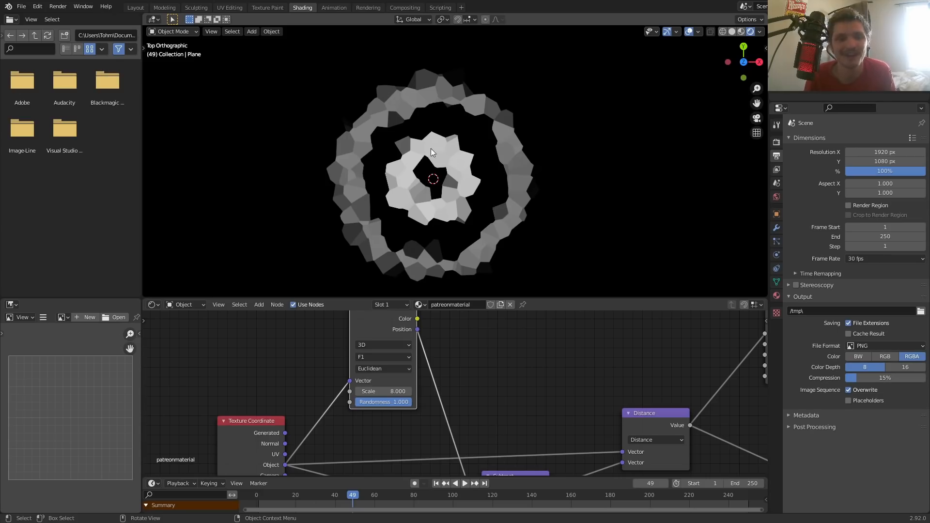
Save rings.blend and play the ring animation in an angled perspective view of the plane.
{"action": "scroll", "coordinate": [458, 377], "scroll_direction": "down", "scroll_amount": 8}
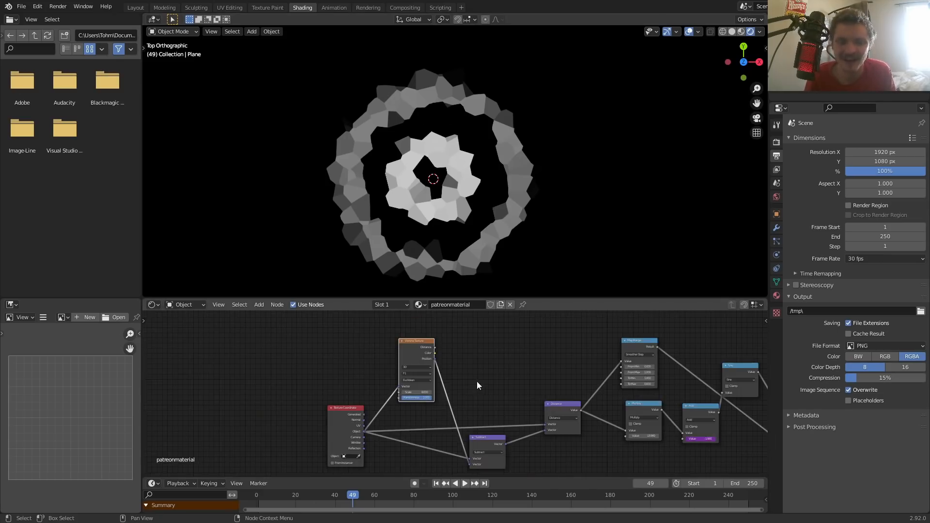
{"action": "middle_click_drag", "start_coordinate": [550, 399], "coordinate": [318, 377]}
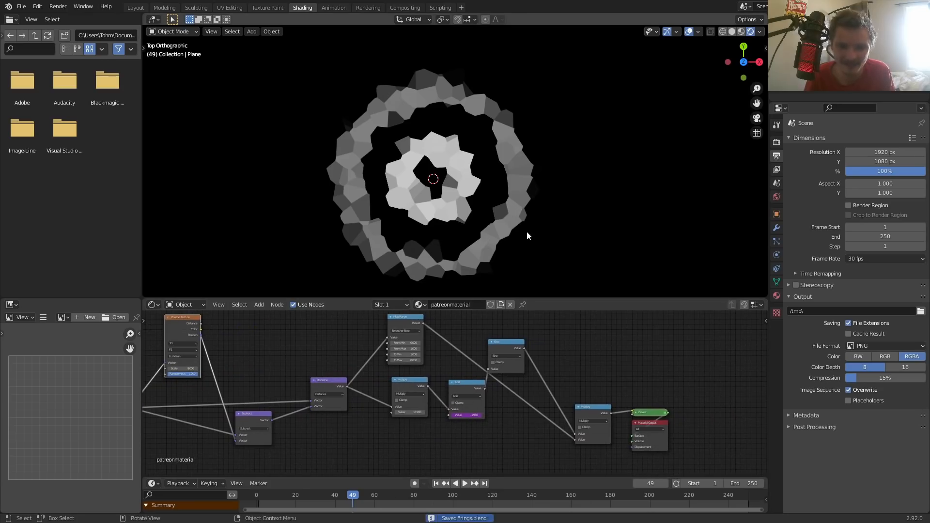
{"action": "middle_click_drag", "start_coordinate": [527, 232], "coordinate": [543, 179]}
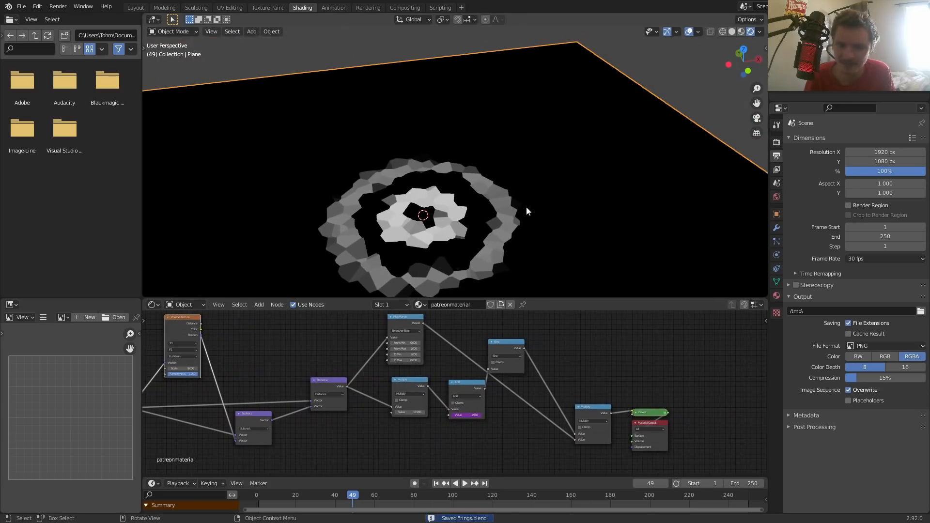
{"action": "key", "text": "space"}
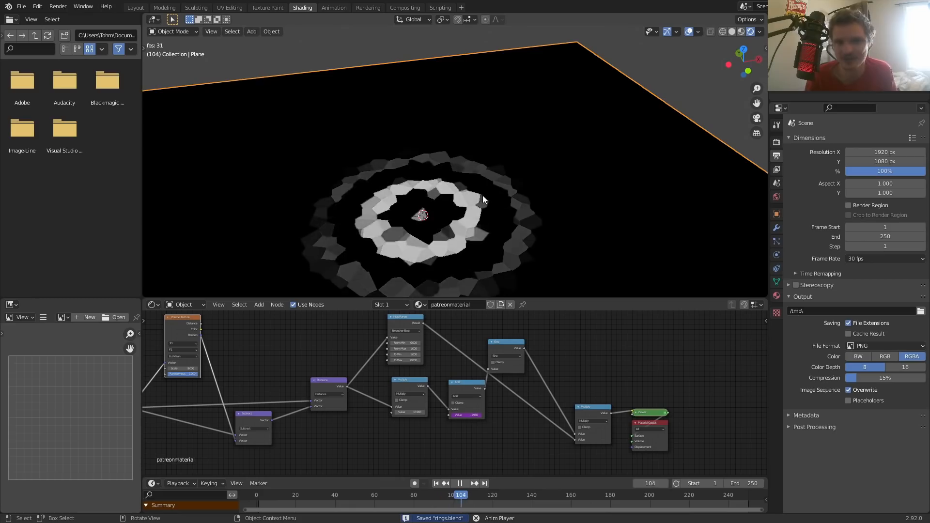
{"action": "key", "text": "space"}
Switch the render engine to Cycles with GPU Compute as the device.
{"action": "left_click", "coordinate": [776, 142]}
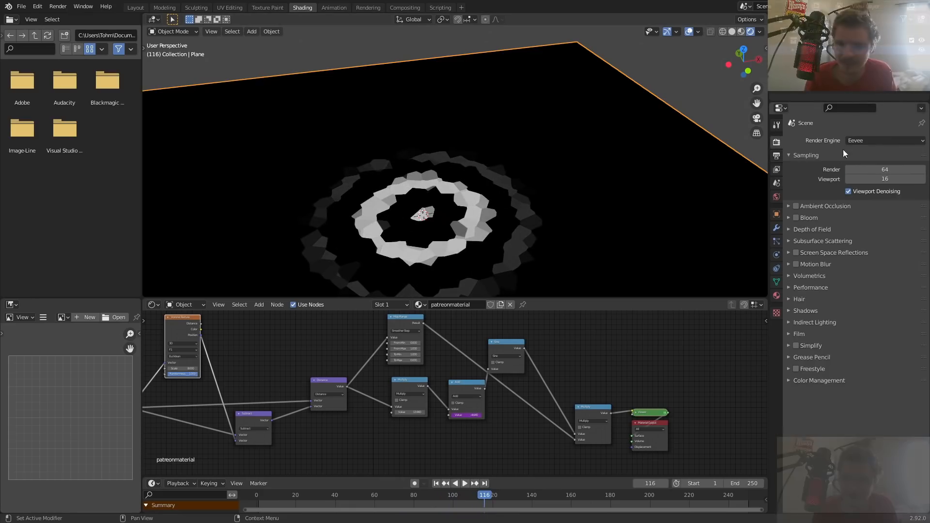
{"action": "left_click", "coordinate": [881, 141]}
{"action": "left_click", "coordinate": [873, 171]}
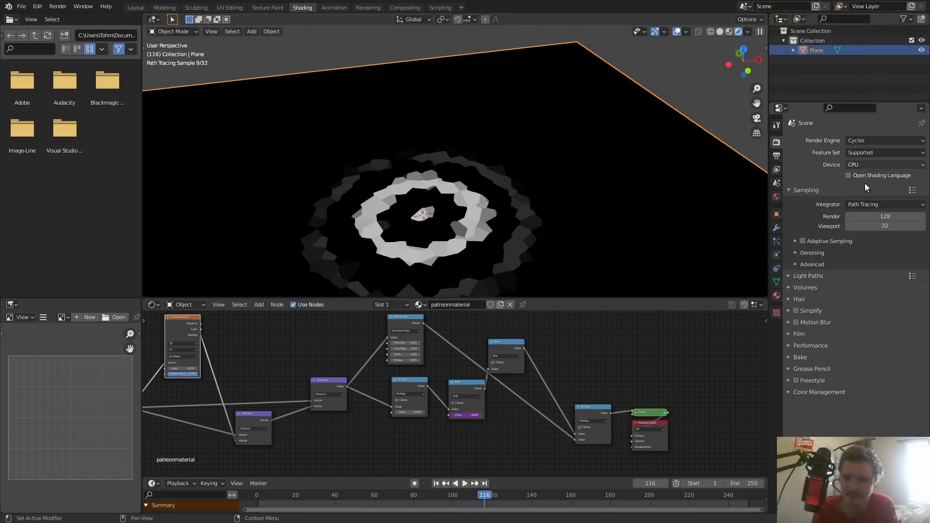
{"action": "left_click", "coordinate": [864, 165]}
{"action": "left_click", "coordinate": [860, 183]}
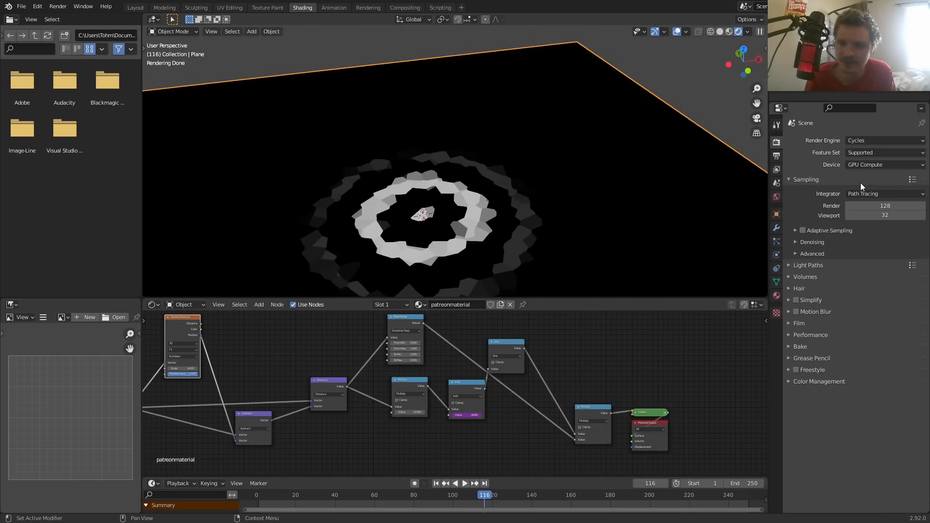
Set the displacement method of patreonmaterial to Displacement Only in the material's surface settings.
{"action": "left_click", "coordinate": [776, 296]}
{"action": "middle_click_drag", "start_coordinate": [635, 261], "coordinate": [495, 184]}
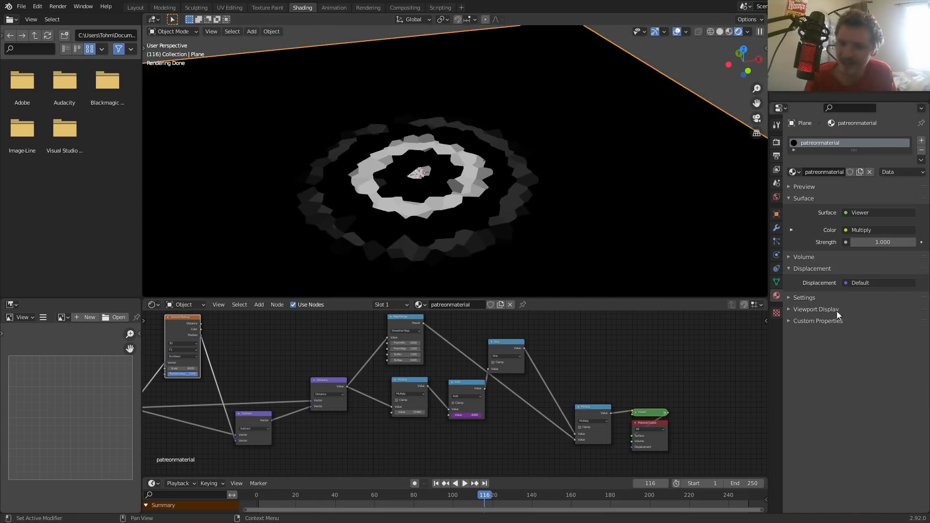
{"action": "left_click", "coordinate": [812, 308]}
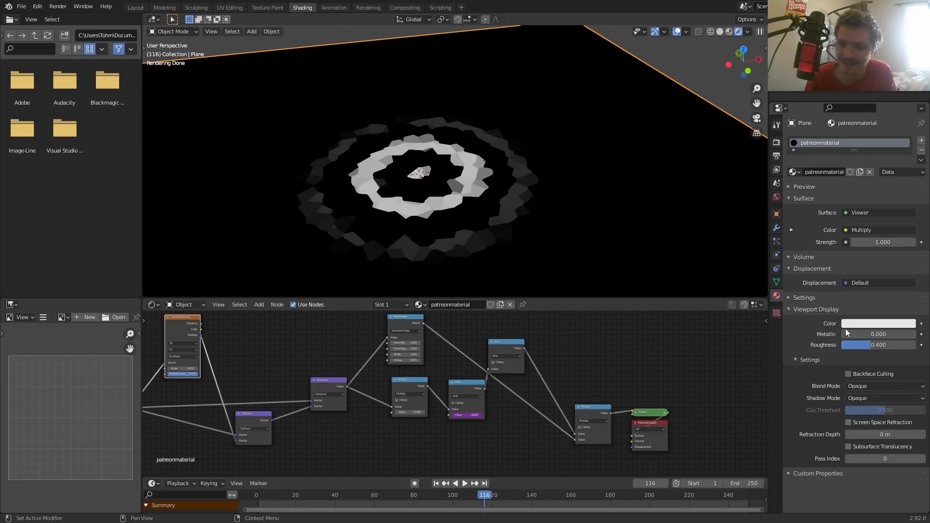
{"action": "left_click", "coordinate": [806, 296]}
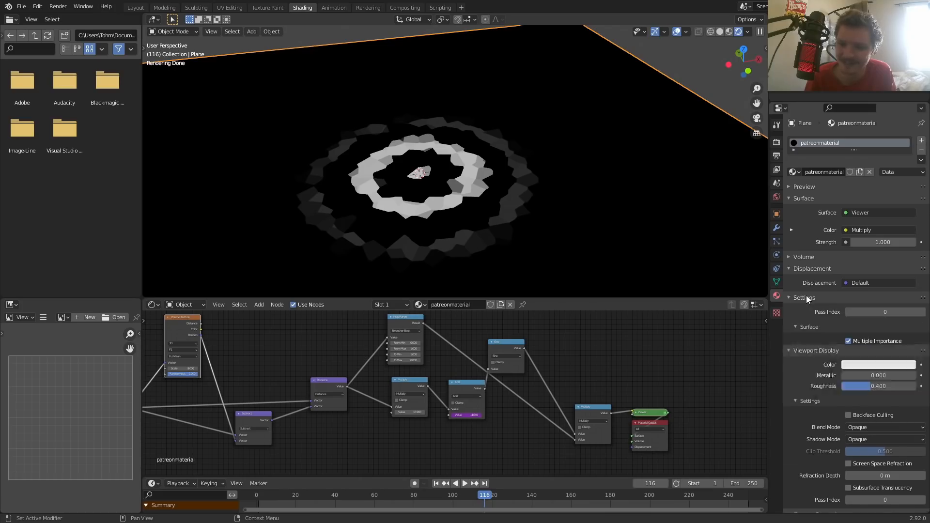
{"action": "left_click", "coordinate": [865, 361]}
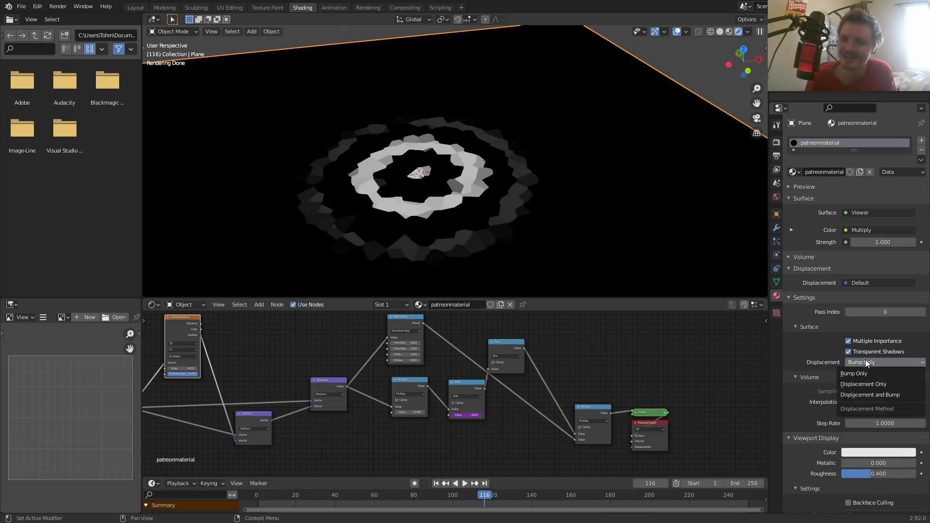
{"action": "left_click", "coordinate": [875, 386]}
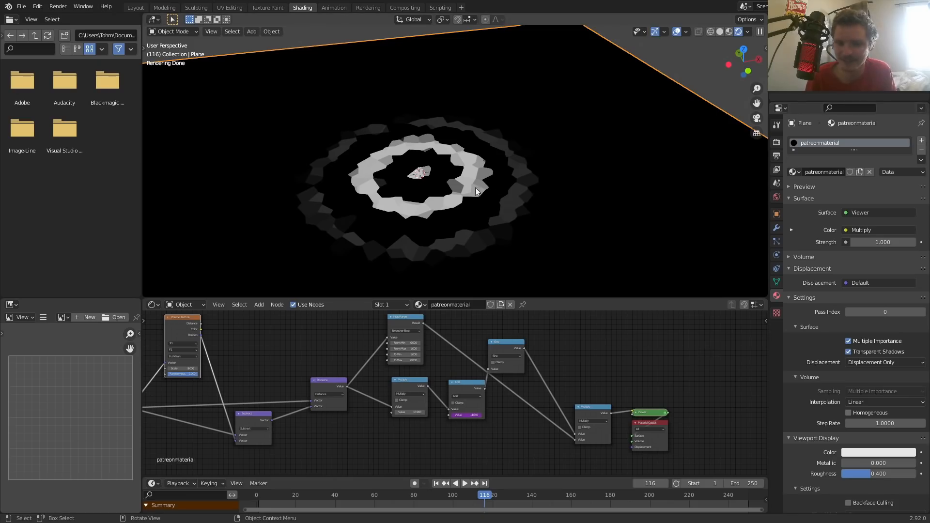
Add a Principled BSDF node beside the Material Output and connect it as the material's surface shader.
{"action": "middle_click_drag", "start_coordinate": [620, 334], "coordinate": [511, 341]}
{"action": "key", "text": "shift+a"}
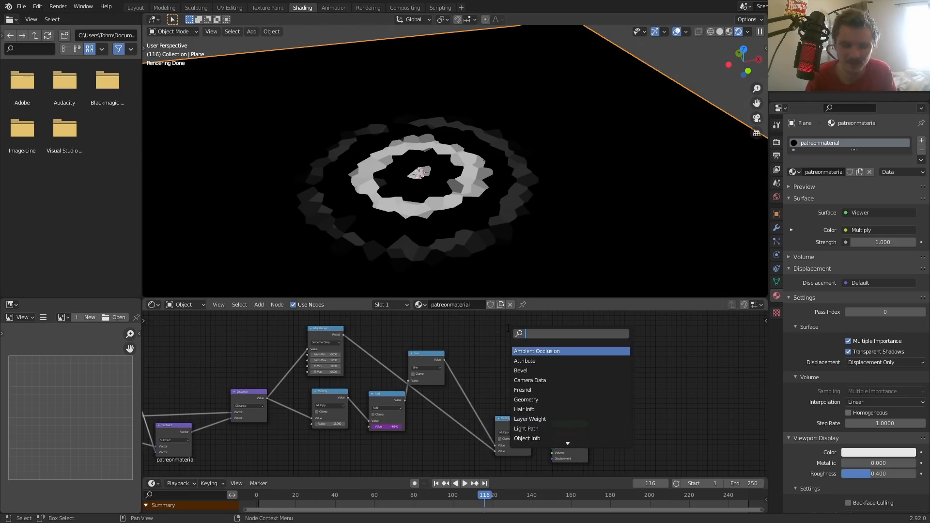
{"action": "type", "text": "patr"}
{"action": "key", "text": "Return"}
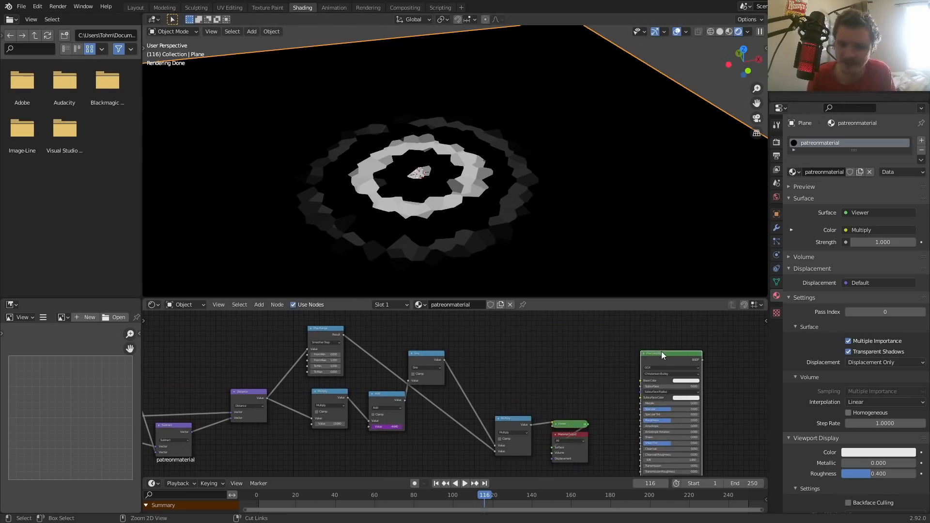
{"action": "left_click", "coordinate": [664, 353]}
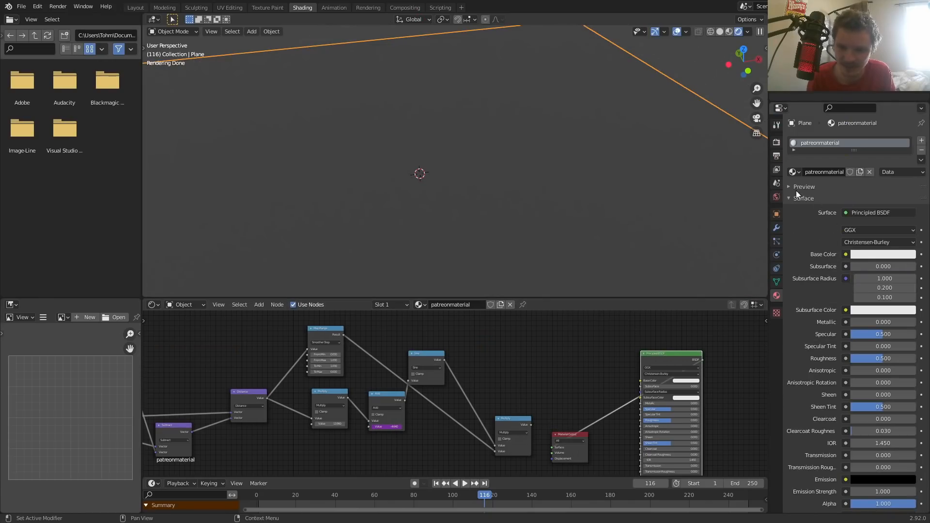
Set the world background colour to an Environment Texture and load leadenhall_market_2k.hdr from the HDRIs folder.
{"action": "left_click", "coordinate": [772, 197]}
{"action": "left_click", "coordinate": [846, 199]}
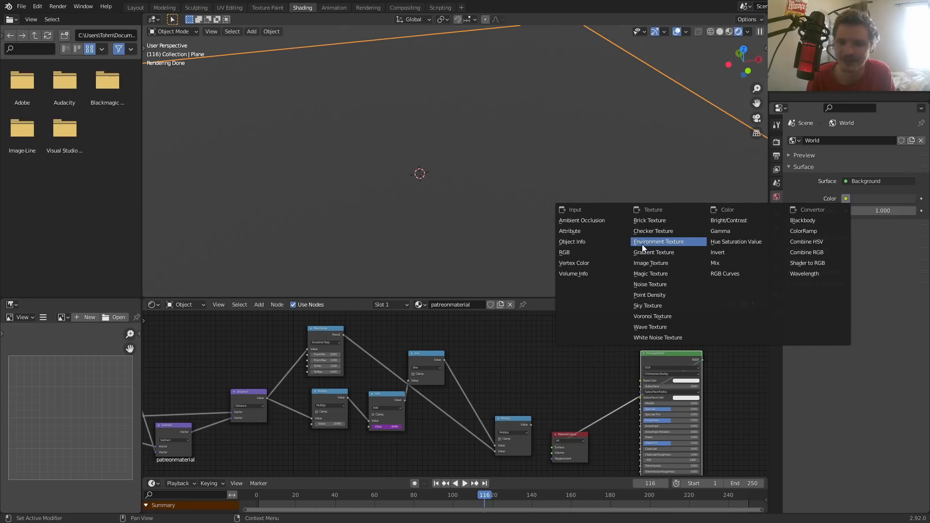
{"action": "left_click", "coordinate": [642, 245]}
{"action": "left_click", "coordinate": [871, 213]}
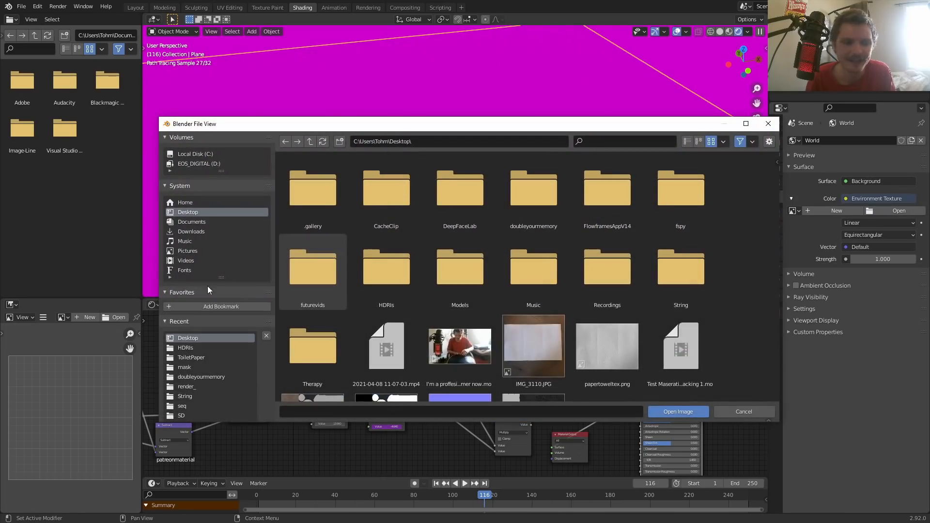
{"action": "left_click", "coordinate": [187, 345]}
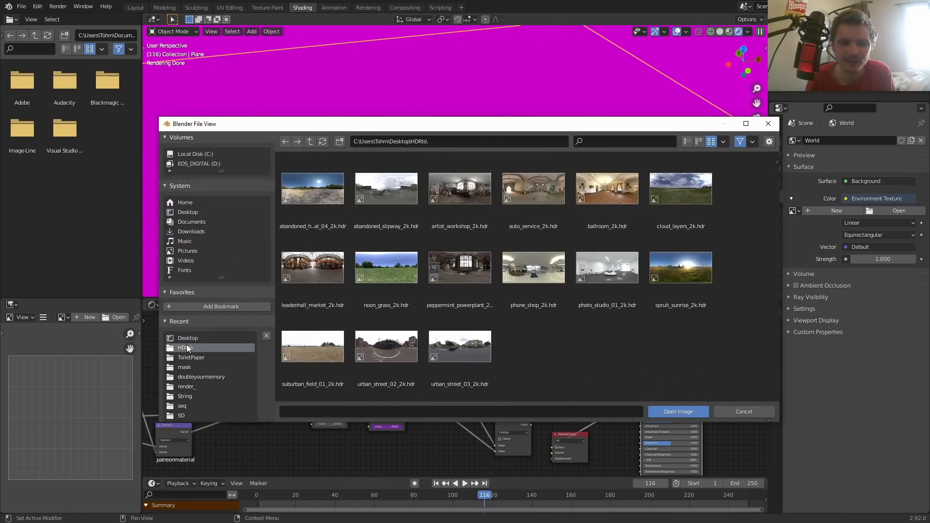
{"action": "double_click", "coordinate": [325, 265]}
Enable Transparent in the Film render settings.
{"action": "left_click", "coordinate": [776, 142]}
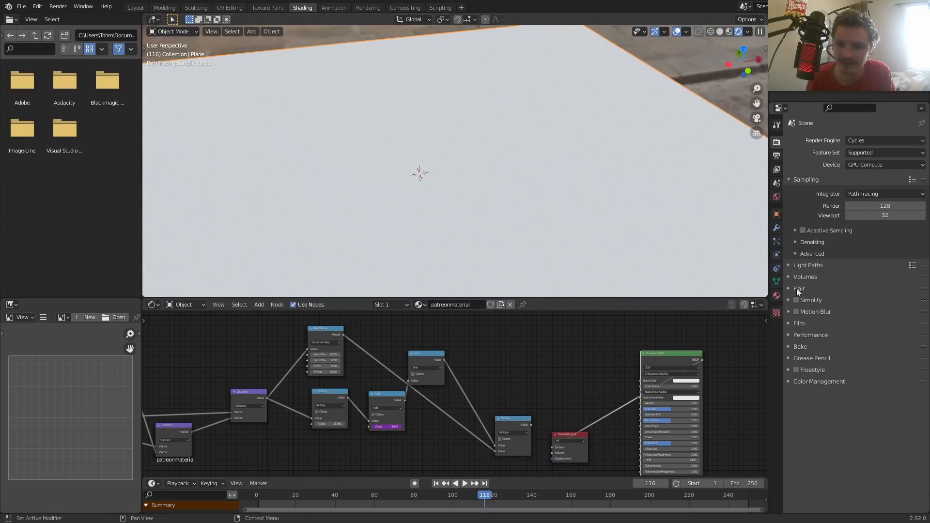
{"action": "left_click", "coordinate": [800, 324]}
{"action": "left_click", "coordinate": [803, 392]}
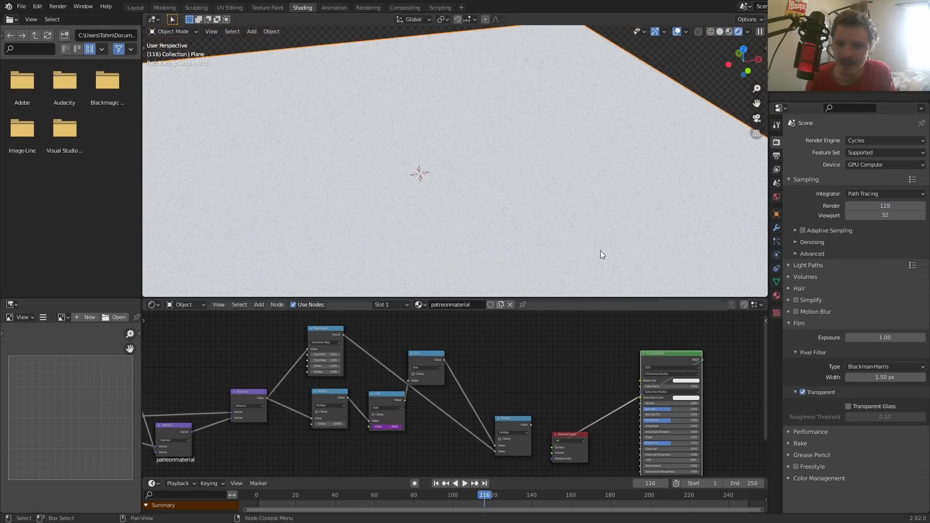
Move the last Multiply node away from the Material Output and preview its output on the plane through a Viewer.
{"action": "scroll", "coordinate": [478, 150], "scroll_direction": "down", "scroll_amount": 5}
{"action": "scroll", "coordinate": [592, 397], "scroll_direction": "up", "scroll_amount": 1}
{"action": "middle_click_drag", "start_coordinate": [591, 398], "coordinate": [585, 358]}
{"action": "left_click_drag", "start_coordinate": [512, 335], "coordinate": [459, 336]}
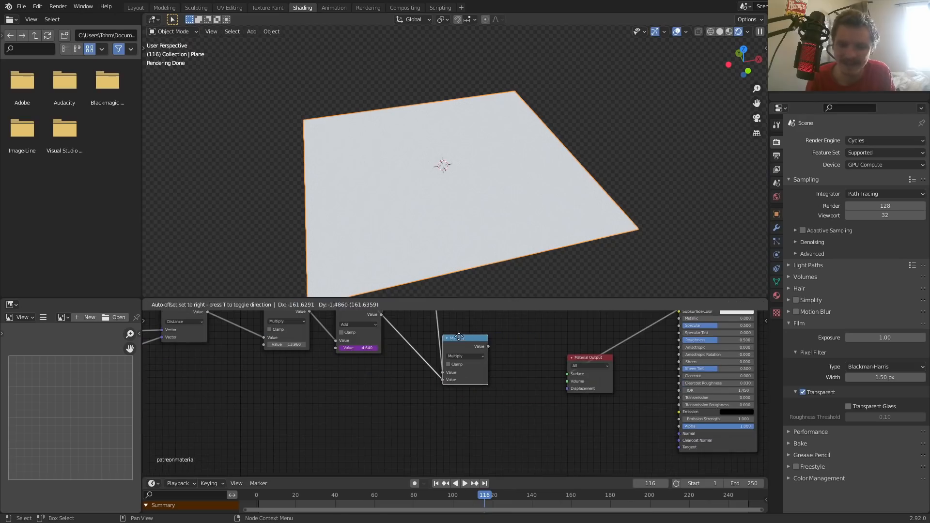
{"action": "left_click", "coordinate": [472, 339], "text": "ctrl+shift"}
{"action": "scroll", "coordinate": [508, 347], "scroll_direction": "up", "scroll_amount": 3}
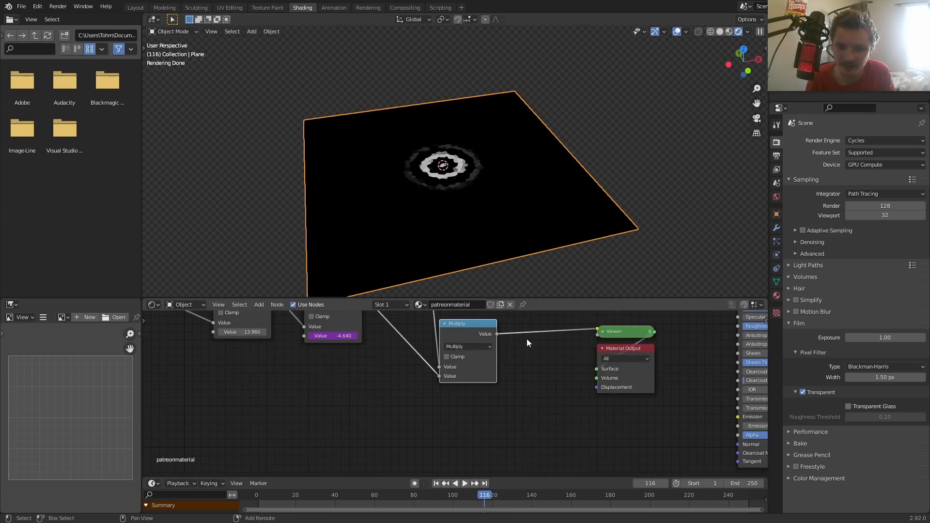
Add a Displacement node fed in its Height by the Multiply value and connect it to the Material Output's Displacement.
{"action": "key", "text": "shift+a"}
{"action": "left_click", "coordinate": [527, 338]}
{"action": "type", "text": "disp"}
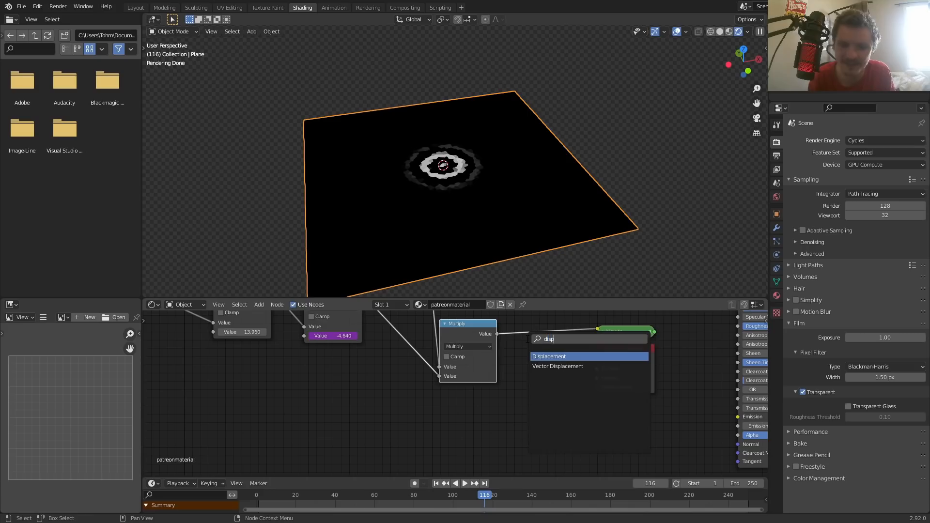
{"action": "key", "text": "Return"}
{"action": "left_click", "coordinate": [524, 359]}
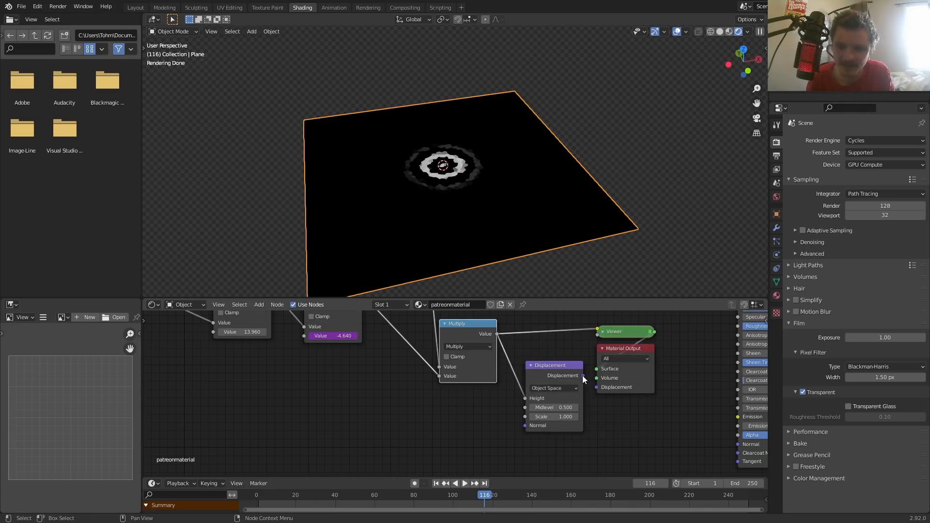
{"action": "left_click_drag", "start_coordinate": [599, 390], "coordinate": [598, 388]}
Set the Displacement node's Midlevel to 0 and its Scale to 1.
{"action": "left_click", "coordinate": [555, 416]}
{"action": "type", "text": "1.0"}
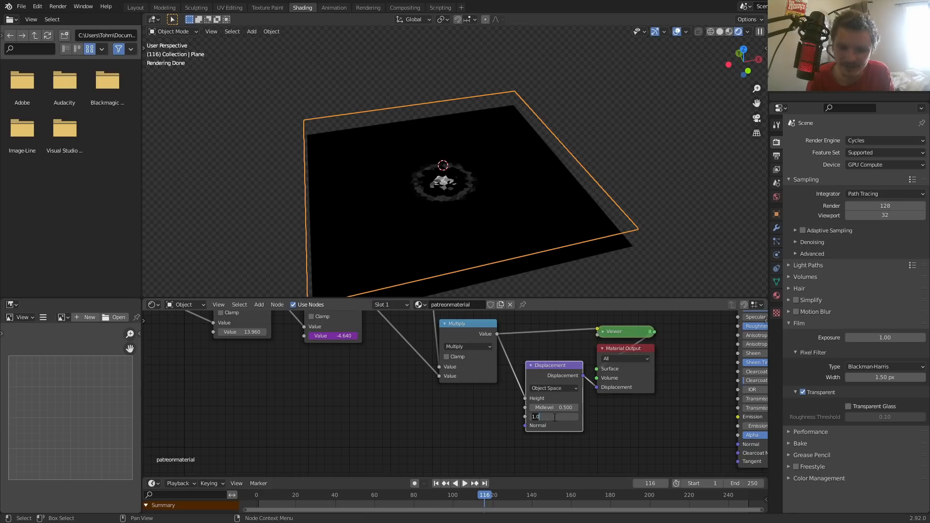
{"action": "type", "text": "00"}
{"action": "key", "text": "Return"}
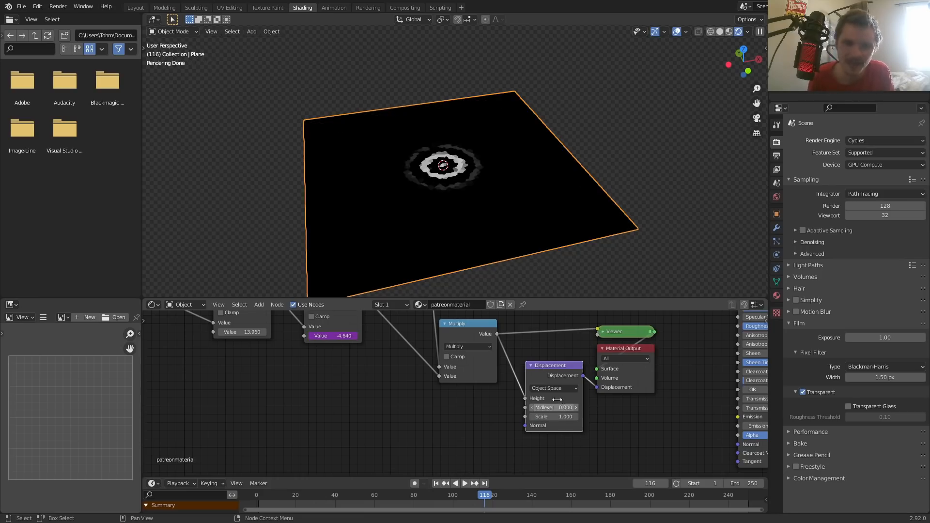
Play the ring animation up close to frame 155 to check the displacement on the plane.
{"action": "scroll", "coordinate": [409, 186], "scroll_direction": "up", "scroll_amount": 6}
{"action": "key", "text": "space"}
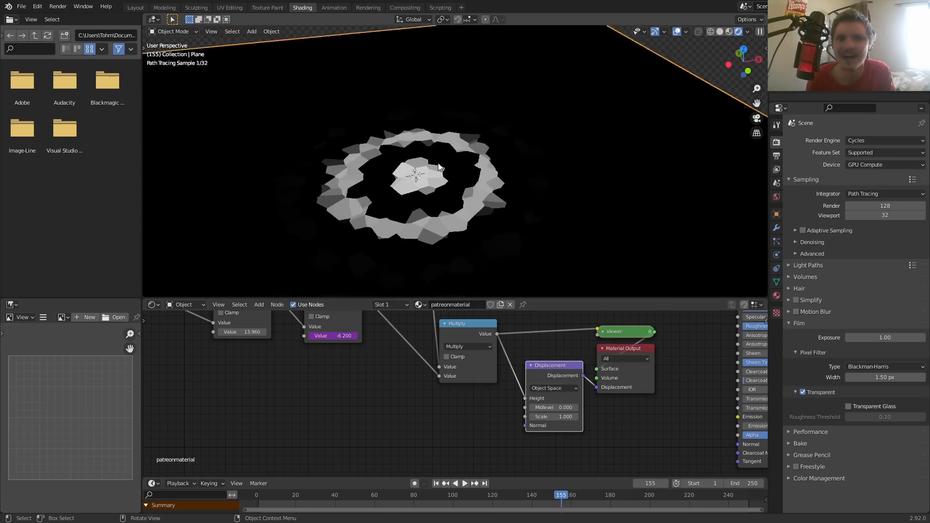
{"action": "scroll", "coordinate": [438, 166], "scroll_direction": "down", "scroll_amount": 6}
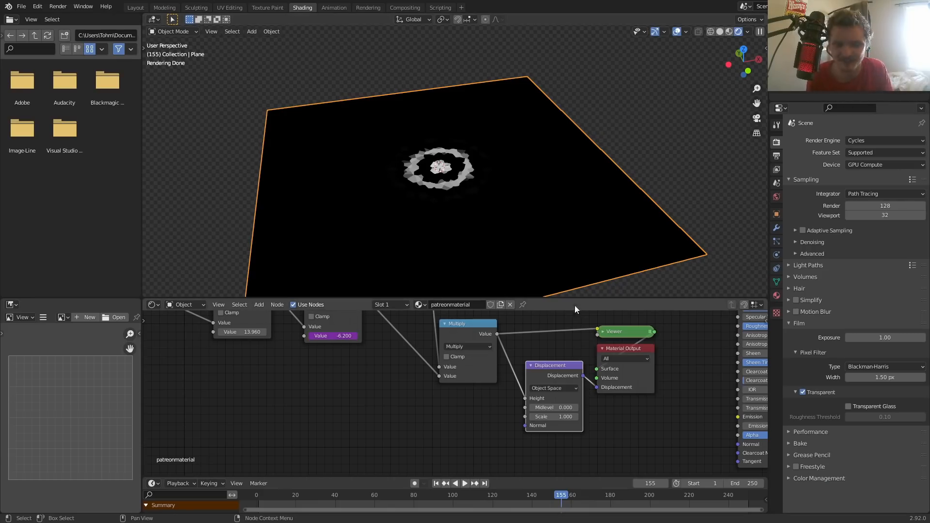
Inspect the plane's mesh vertices in Edit Mode and return to Object Mode.
{"action": "key", "text": "Tab"}
{"action": "scroll", "coordinate": [501, 153], "scroll_direction": "down", "scroll_amount": 3}
{"action": "left_click", "coordinate": [334, 148]}
{"action": "middle_click_drag", "start_coordinate": [334, 148], "coordinate": [407, 133]}
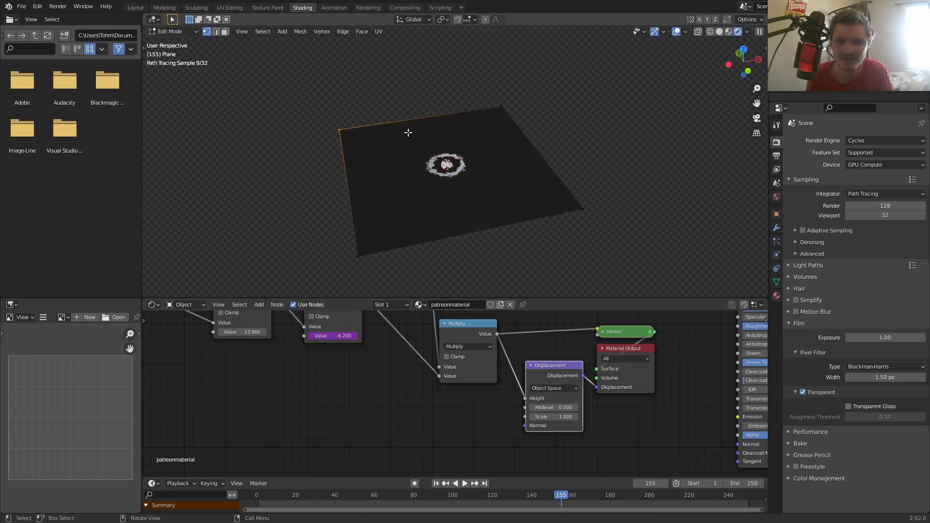
{"action": "key", "text": "Tab"}
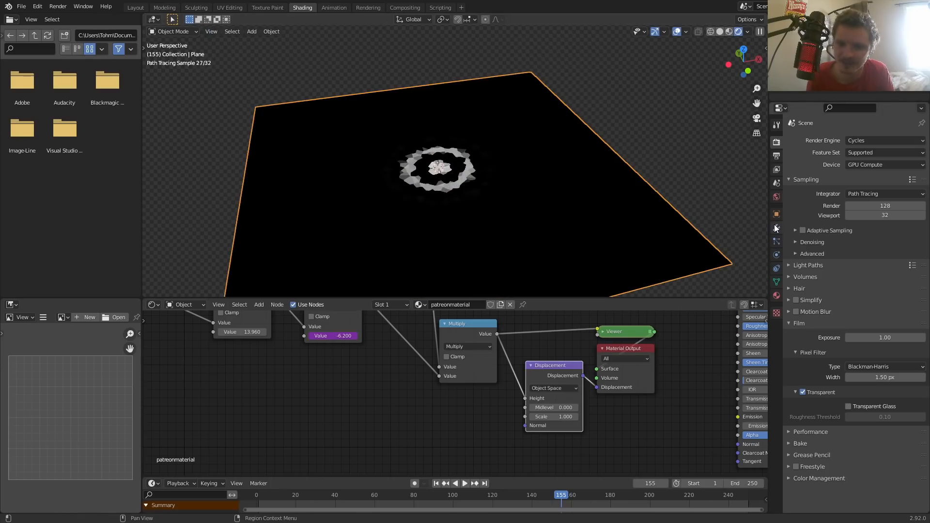
Try a Subdivision Surface modifier set to Simple with 6 viewport levels on the plane, and remove it.
{"action": "left_click", "coordinate": [776, 228]}
{"action": "left_click", "coordinate": [813, 140]}
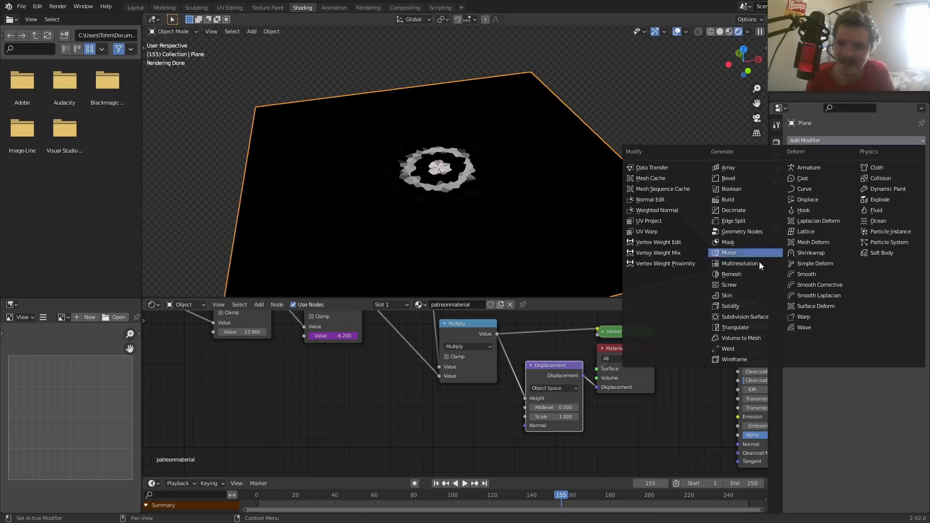
{"action": "left_click", "coordinate": [751, 316]}
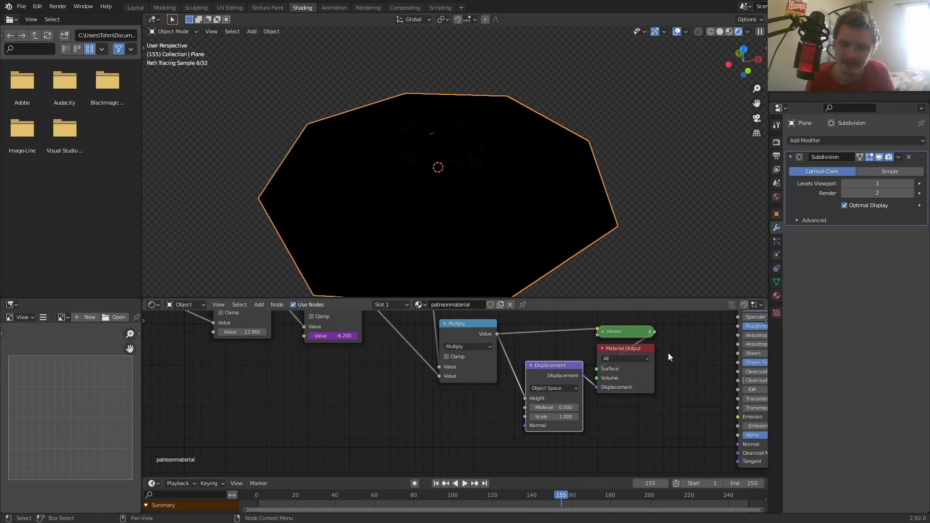
{"action": "left_click", "coordinate": [873, 171]}
{"action": "left_click", "coordinate": [911, 183]}
{"action": "left_click", "coordinate": [911, 184]}
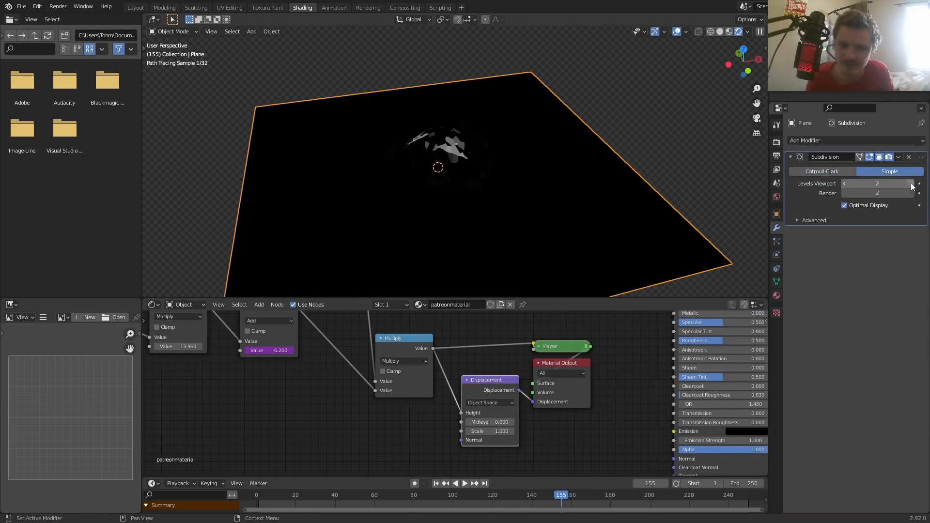
{"action": "left_click", "coordinate": [911, 183]}
{"action": "left_click", "coordinate": [911, 184]}
{"action": "left_click", "coordinate": [911, 183]}
{"action": "middle_click_drag", "start_coordinate": [484, 160], "coordinate": [472, 132]}
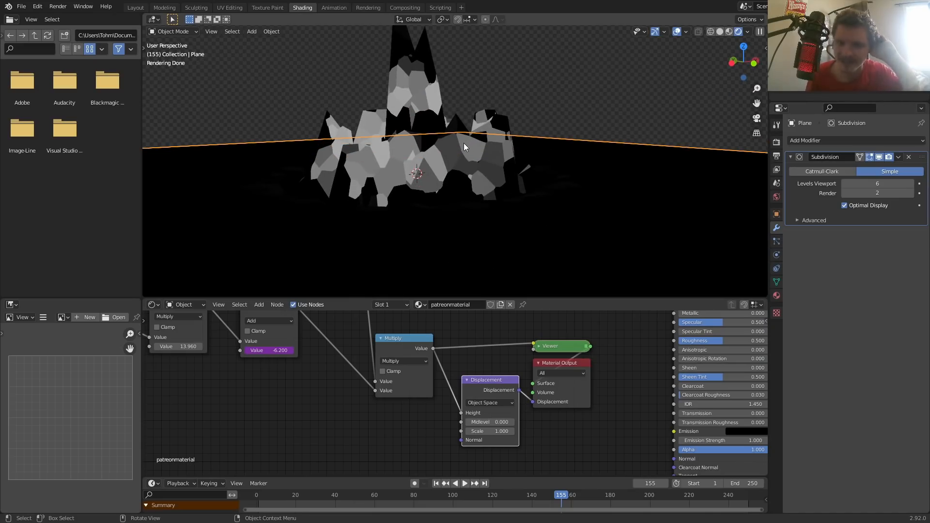
{"action": "left_click", "coordinate": [909, 156]}
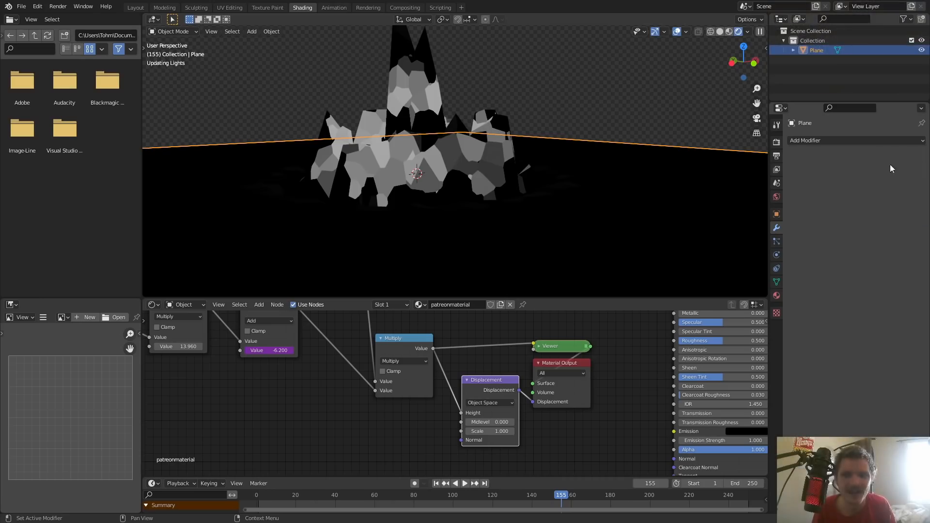
Set the Cycles feature set to Experimental.
{"action": "left_click", "coordinate": [776, 141]}
{"action": "left_click", "coordinate": [867, 152]}
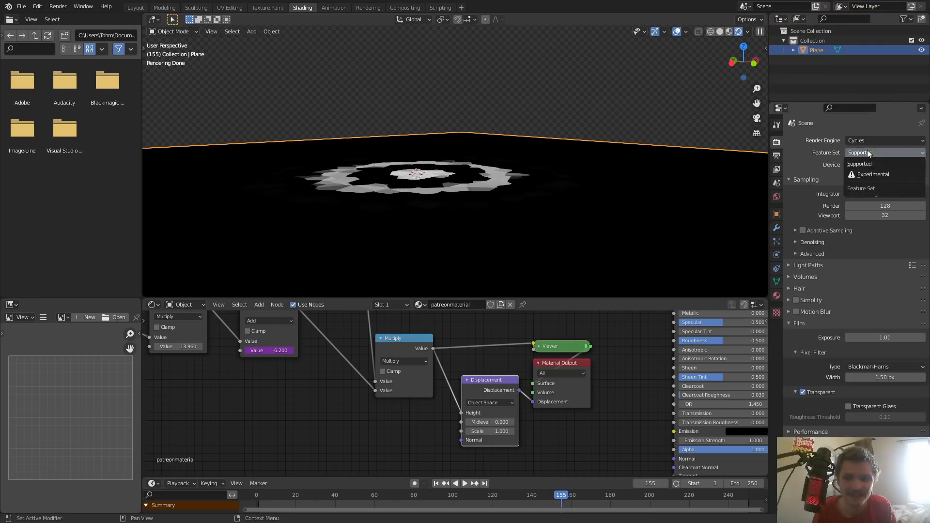
{"action": "left_click", "coordinate": [867, 175]}
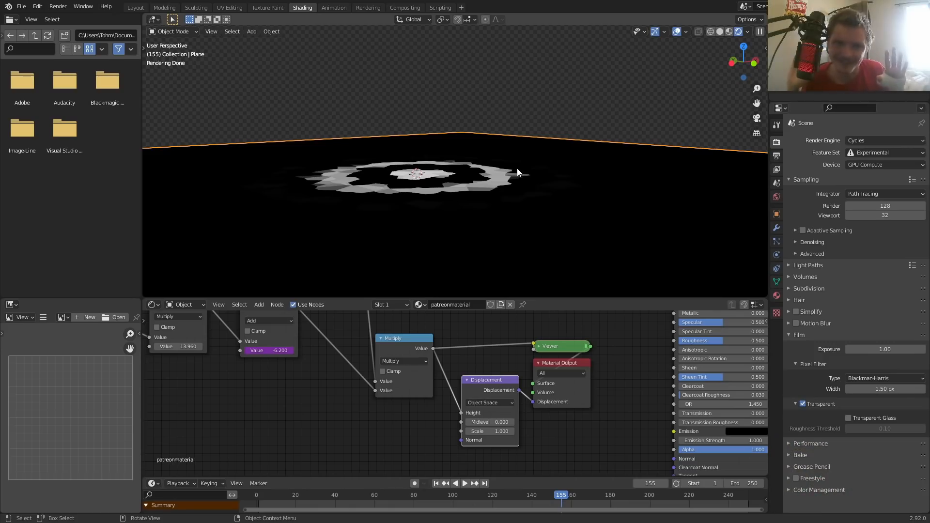
Add a Subdivision Surface modifier to the plane with Adaptive Subdivision enabled and the type set to Simple.
{"action": "left_click", "coordinate": [774, 240]}
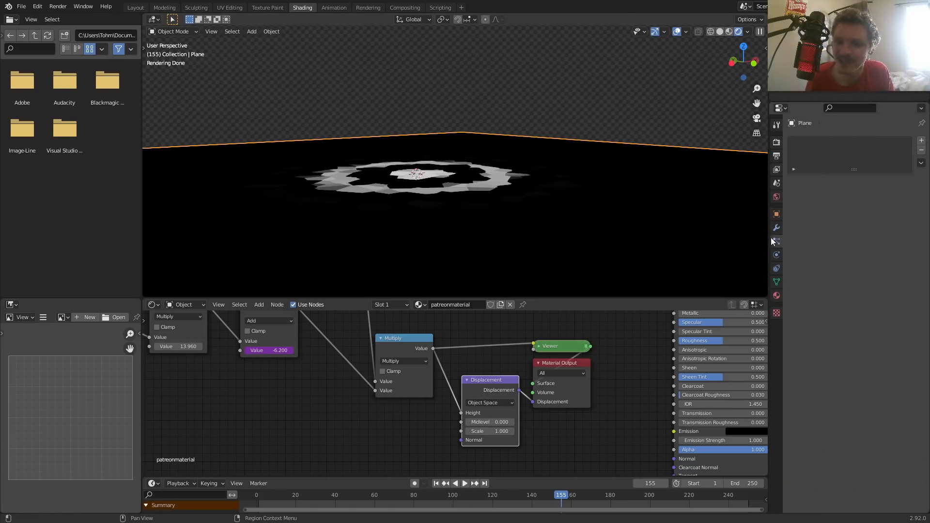
{"action": "left_click", "coordinate": [777, 227]}
{"action": "left_click", "coordinate": [798, 141]}
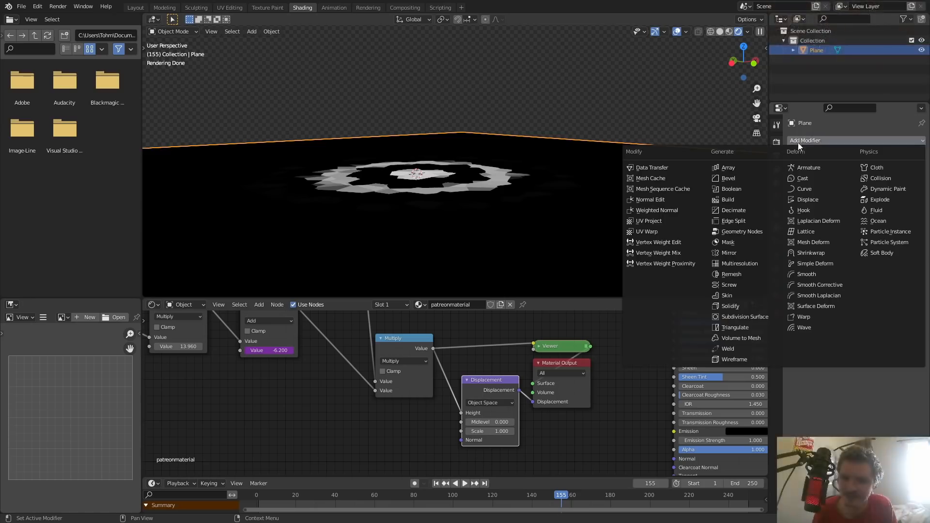
{"action": "left_click", "coordinate": [751, 304]}
{"action": "left_click", "coordinate": [848, 184]}
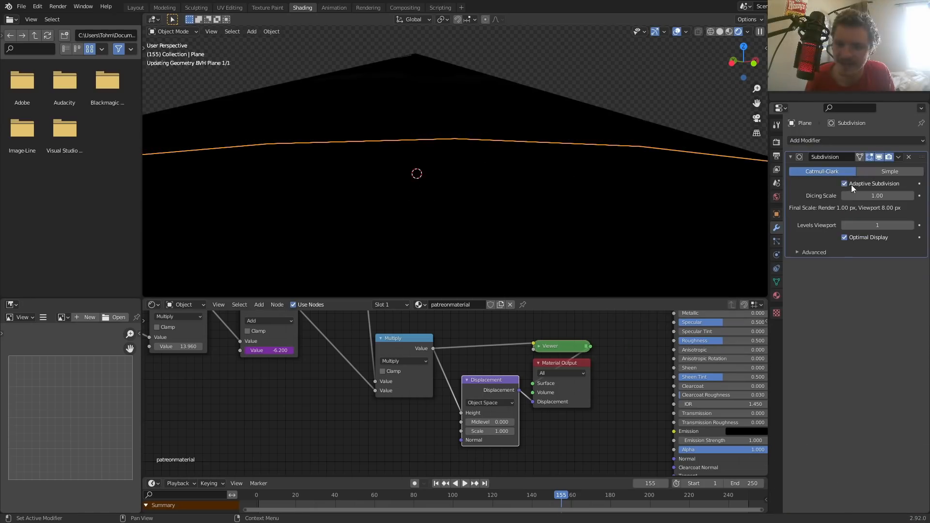
{"action": "left_click", "coordinate": [888, 171]}
{"action": "scroll", "coordinate": [547, 160], "scroll_direction": "down", "scroll_amount": 1}
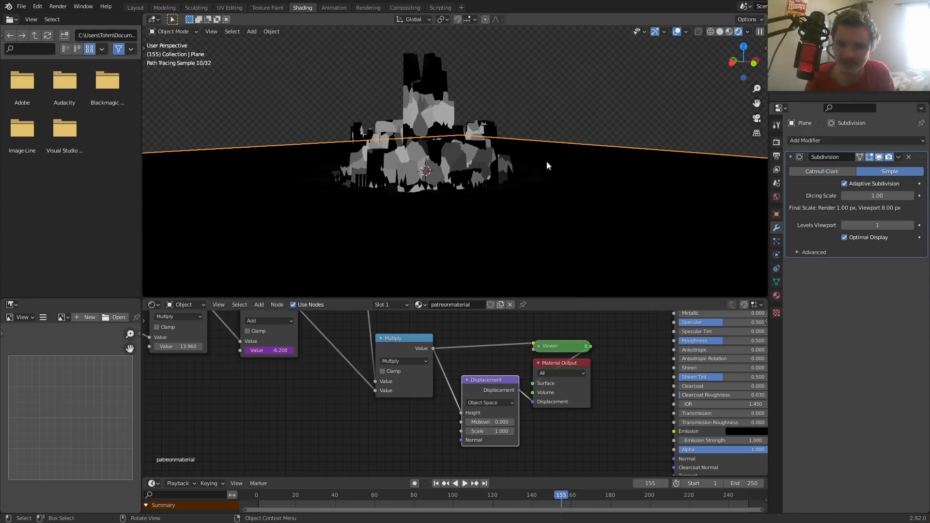
Link the Principled BSDF to the Material Output's surface in place of the Viewer and view the displaced plane from above.
{"action": "middle_click_drag", "start_coordinate": [649, 351], "coordinate": [562, 440]}
{"action": "left_click", "coordinate": [615, 319], "text": "ctrl+shift"}
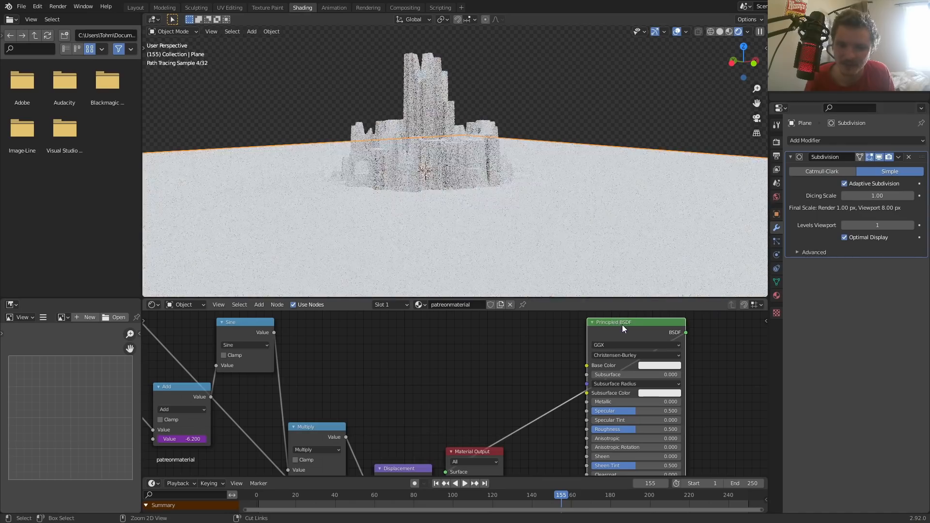
{"action": "middle_click_drag", "start_coordinate": [542, 228], "coordinate": [633, 123]}
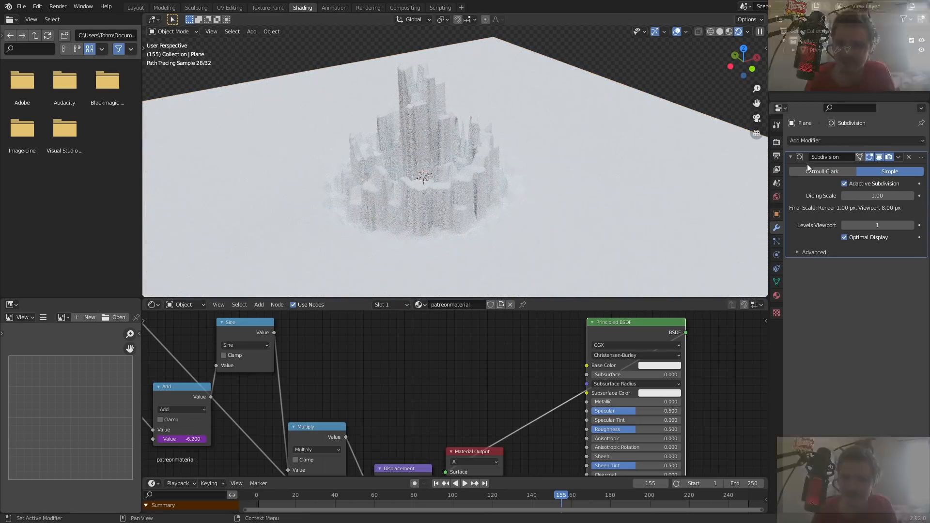
Set the Subdivision modifier's Dicing Scale to 0.5 and check the finer columns up close.
{"action": "left_click", "coordinate": [871, 196]}
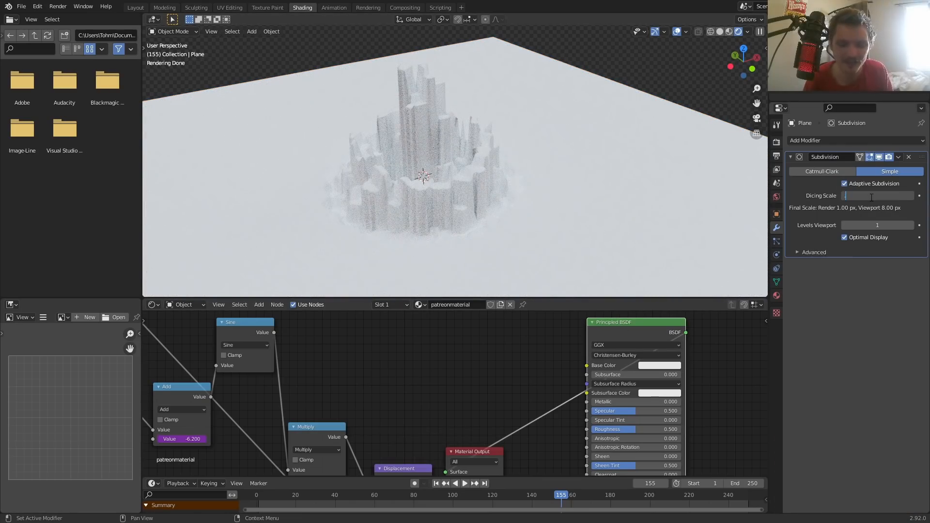
{"action": "type", "text": ".5"}
{"action": "key", "text": "Return"}
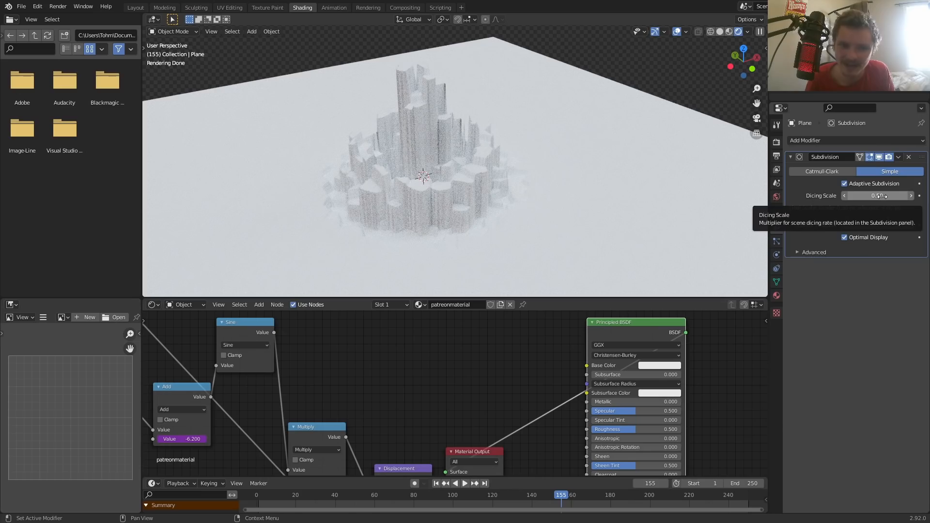
{"action": "scroll", "coordinate": [435, 104], "scroll_direction": "up", "scroll_amount": 5}
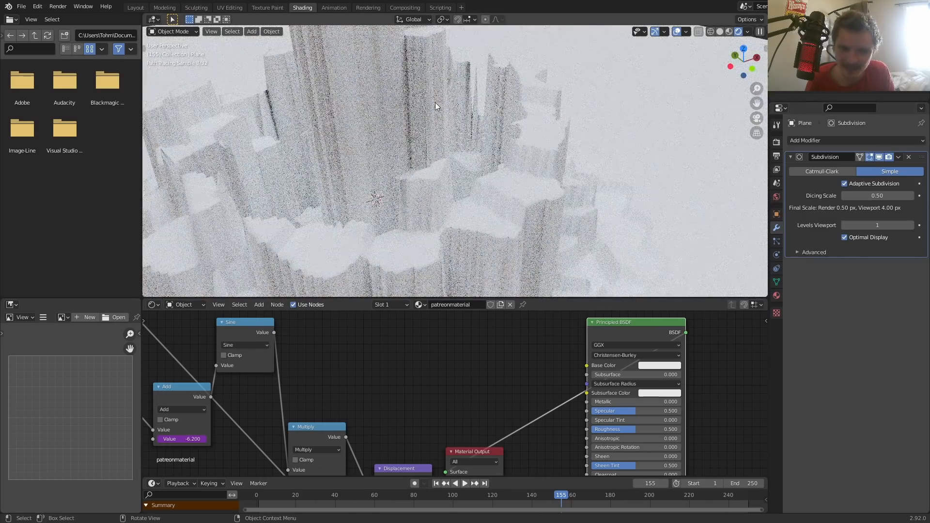
{"action": "scroll", "coordinate": [447, 100], "scroll_direction": "down", "scroll_amount": 6}
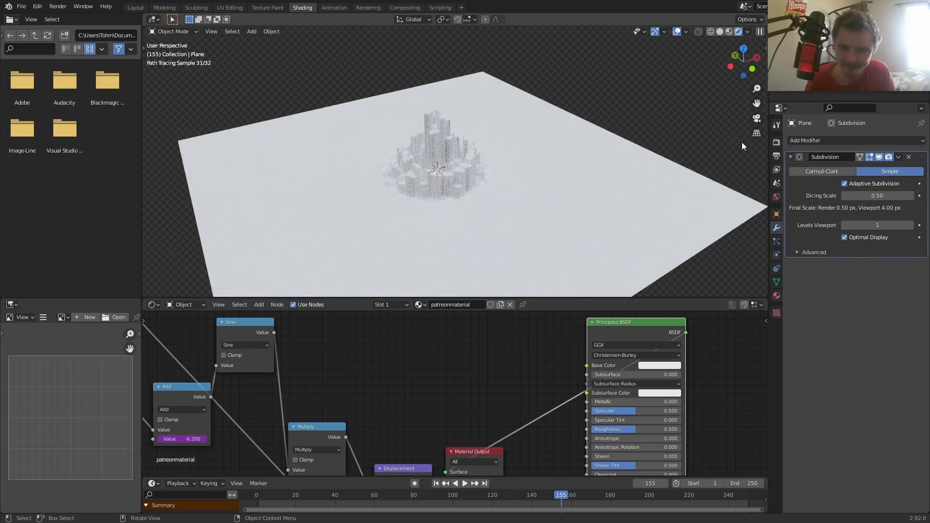
Switch the viewport shading from Rendered to Material Preview.
{"action": "key", "text": "shift+s"}
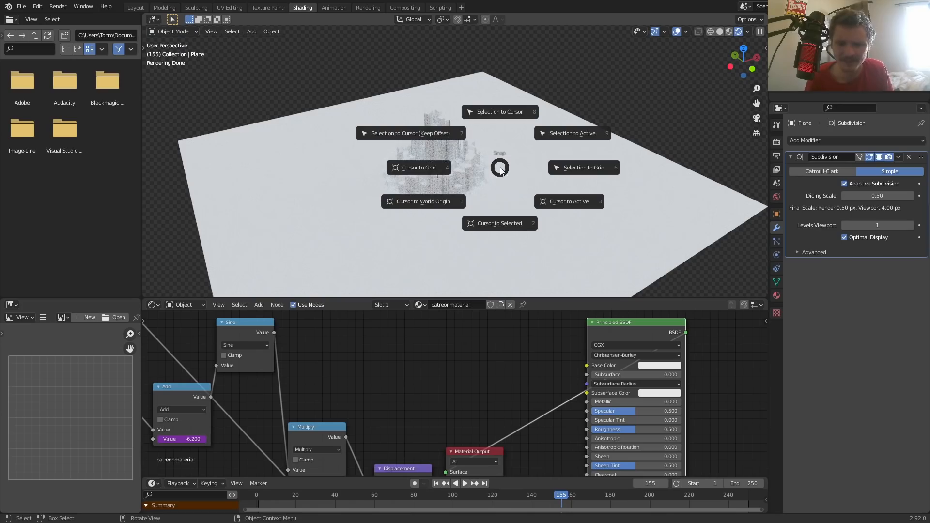
{"action": "left_click", "coordinate": [517, 181]}
{"action": "key", "text": "shift+a"}
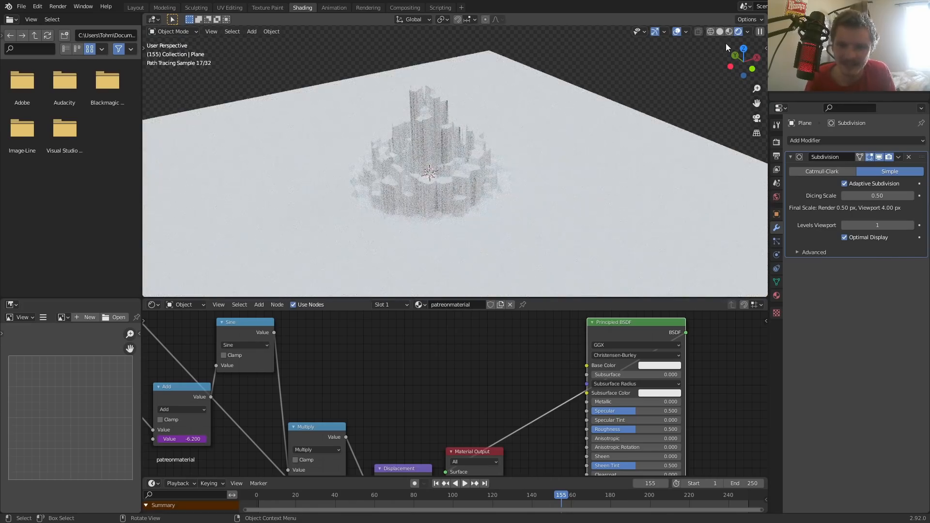
{"action": "left_click", "coordinate": [729, 31]}
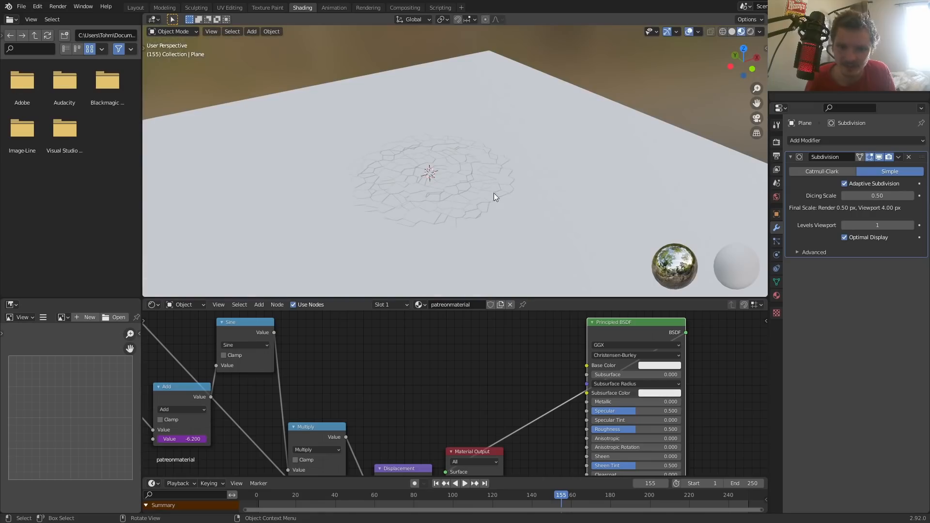
Play the animation in Material Preview to frame 204, looking at the plane from a steeper angle.
{"action": "key", "text": "space"}
{"action": "middle_click_drag", "start_coordinate": [477, 185], "coordinate": [470, 195]}
{"action": "key", "text": "space"}
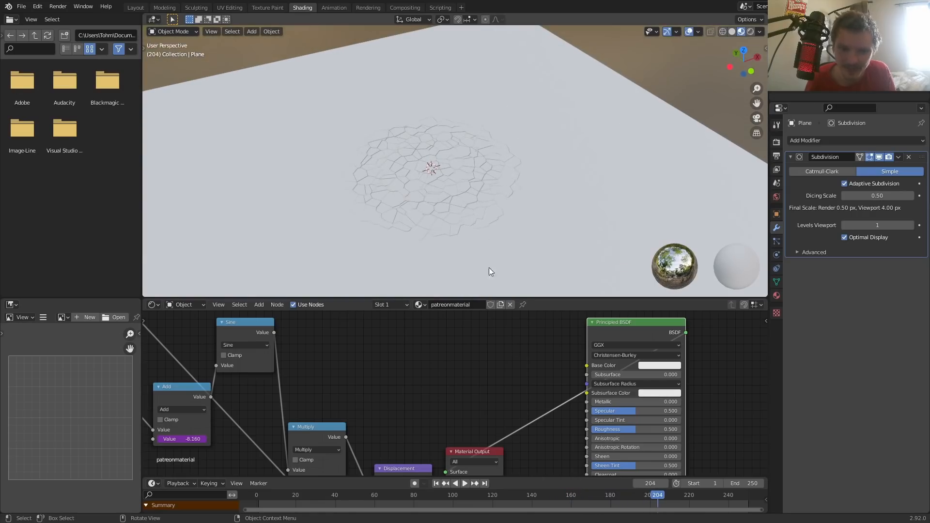
Move the Add, Sine and final Multiply nodes closer to the nodes feeding them.
{"action": "middle_click_drag", "start_coordinate": [500, 380], "coordinate": [518, 307]}
{"action": "middle_click_drag", "start_coordinate": [288, 350], "coordinate": [473, 382]}
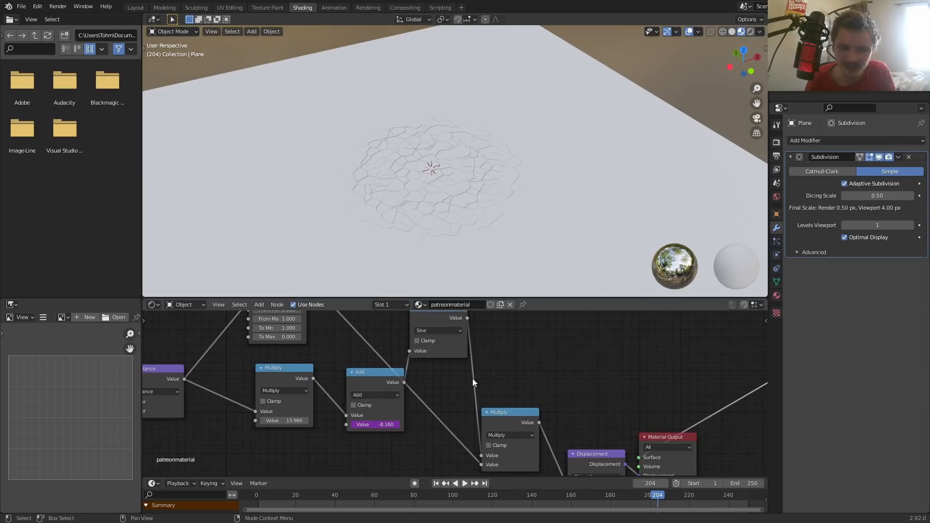
{"action": "left_click_drag", "start_coordinate": [363, 386], "coordinate": [344, 385]}
{"action": "left_click_drag", "start_coordinate": [426, 321], "coordinate": [407, 325]}
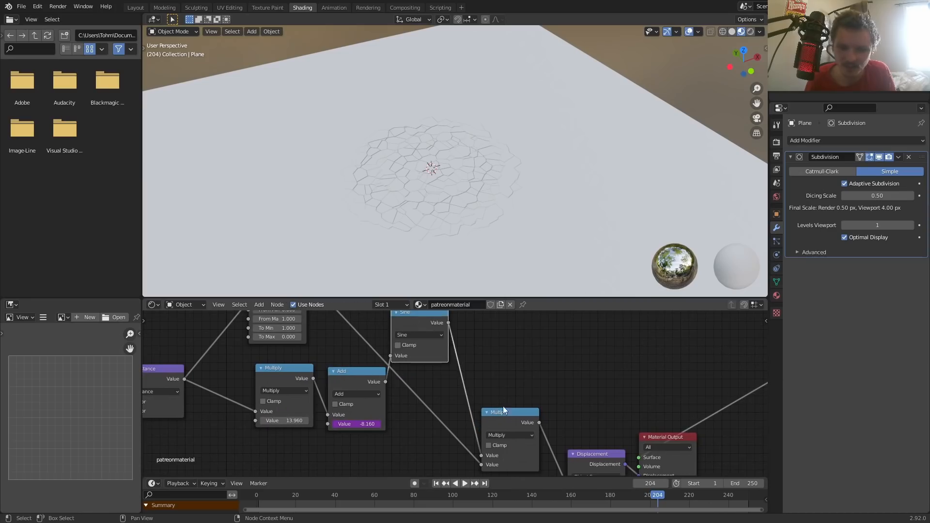
{"action": "left_click_drag", "start_coordinate": [511, 422], "coordinate": [484, 412]}
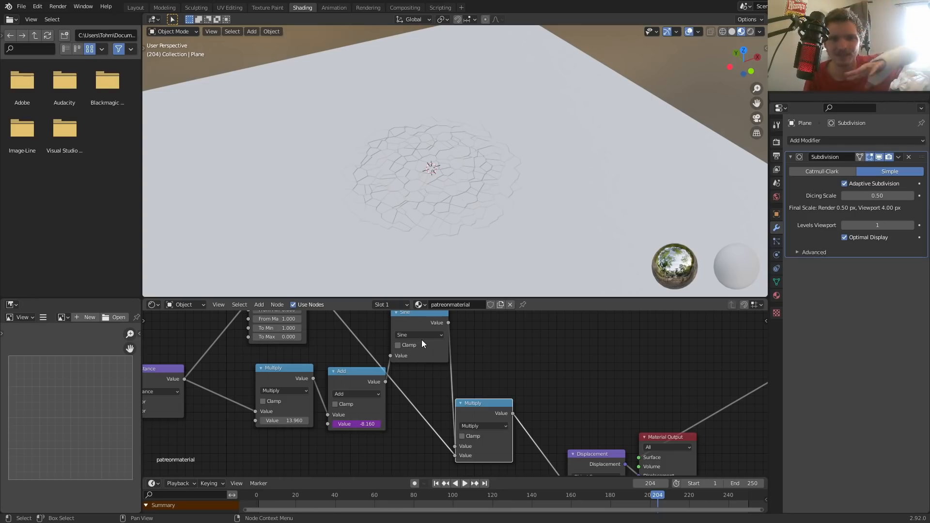
Check the displacement in Rendered shading at frame 204 and at frame 7, playing between them in Material Preview.
{"action": "left_click", "coordinate": [749, 32]}
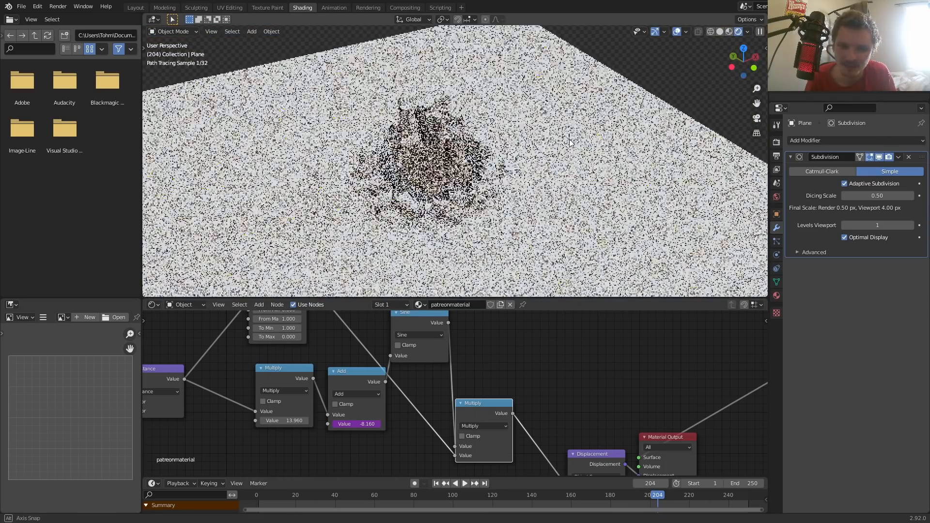
{"action": "middle_click_drag", "start_coordinate": [569, 142], "coordinate": [643, 101]}
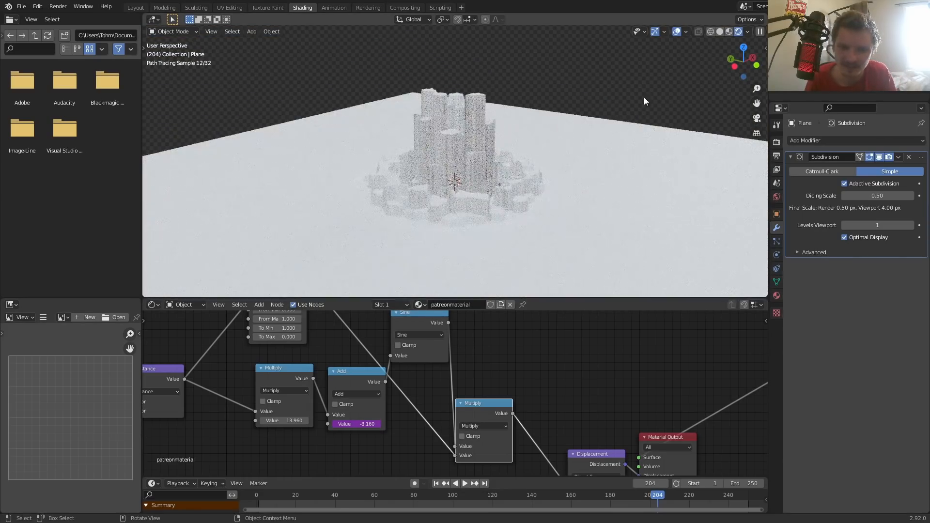
{"action": "left_click", "coordinate": [728, 33]}
{"action": "key", "text": "space"}
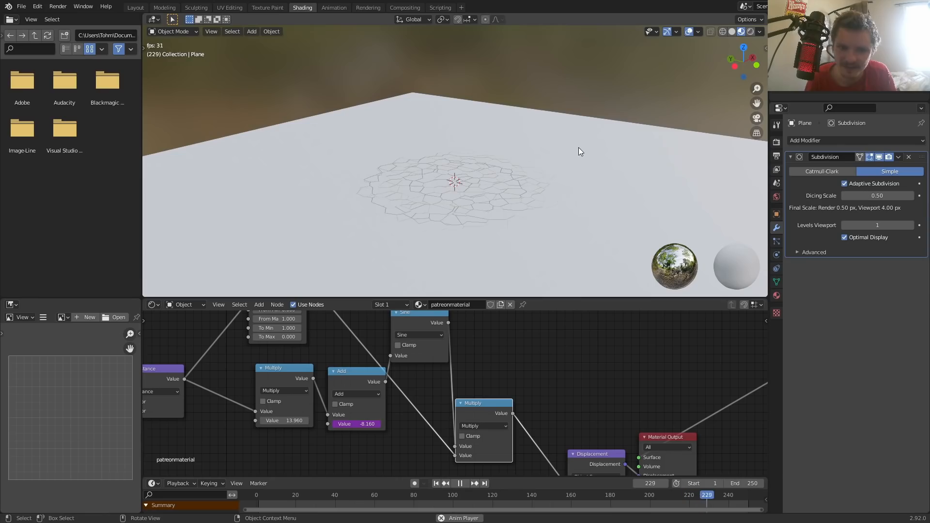
{"action": "key", "text": "space"}
{"action": "left_click", "coordinate": [753, 33]}
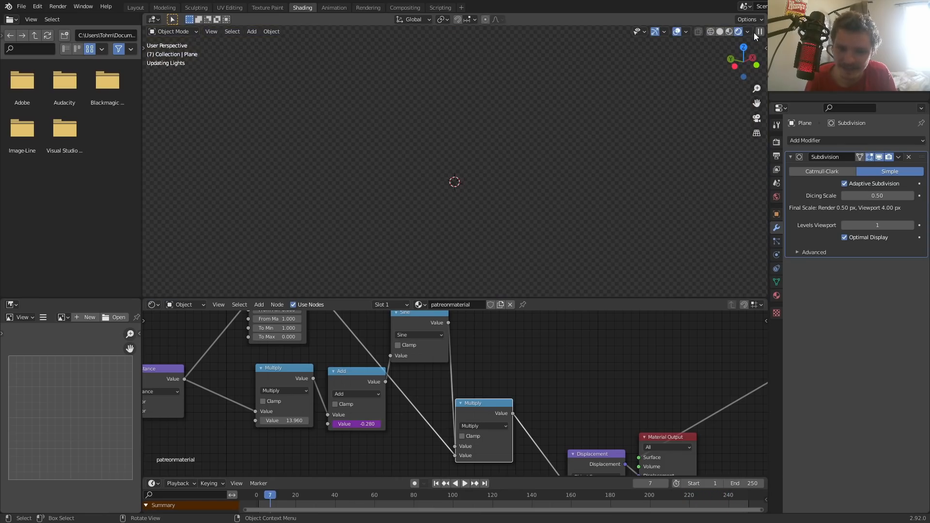
{"action": "middle_click_drag", "start_coordinate": [531, 204], "coordinate": [559, 221]}
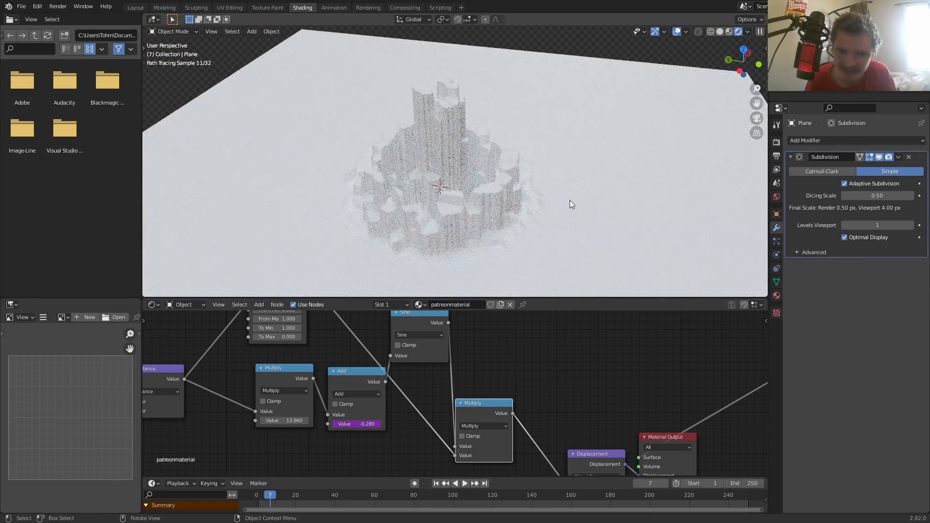
{"action": "scroll", "coordinate": [548, 168], "scroll_direction": "down", "scroll_amount": 3}
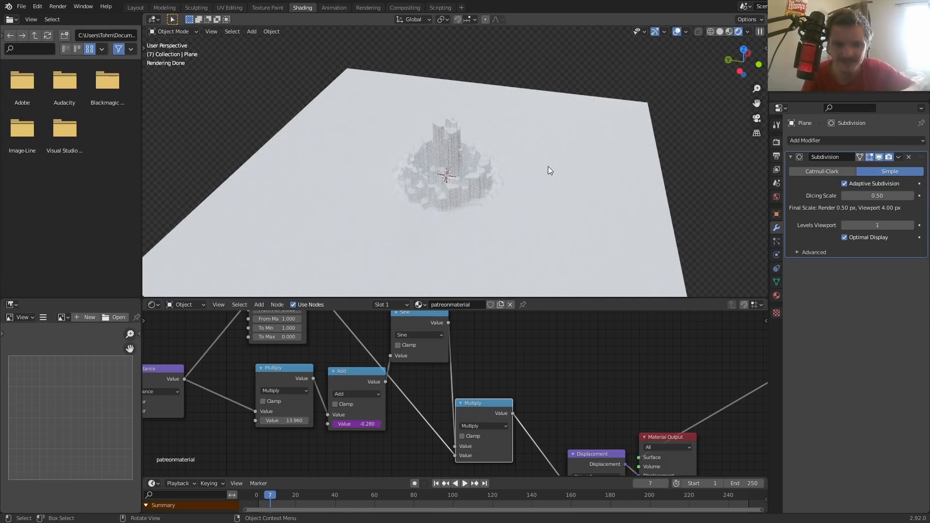
Add a camera to the scene and look through it.
{"action": "key", "text": "shift+a"}
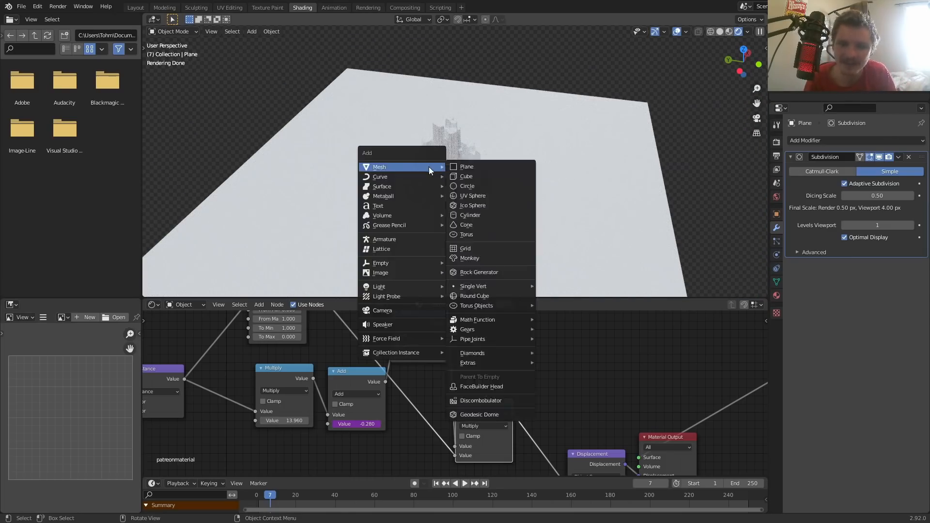
{"action": "left_click", "coordinate": [405, 310]}
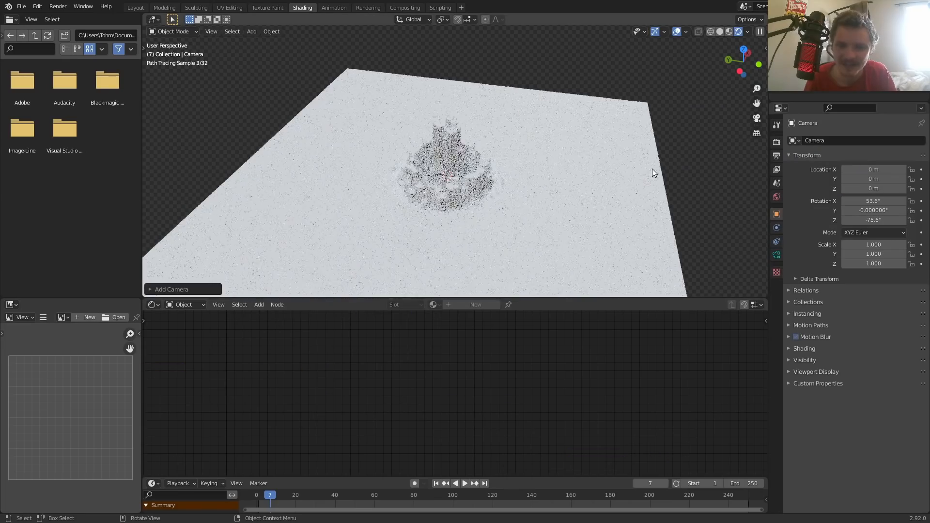
{"action": "key", "text": "KP_0"}
Lock the camera to the view and pull it back until the whole column cluster is framed.
{"action": "key", "text": "n"}
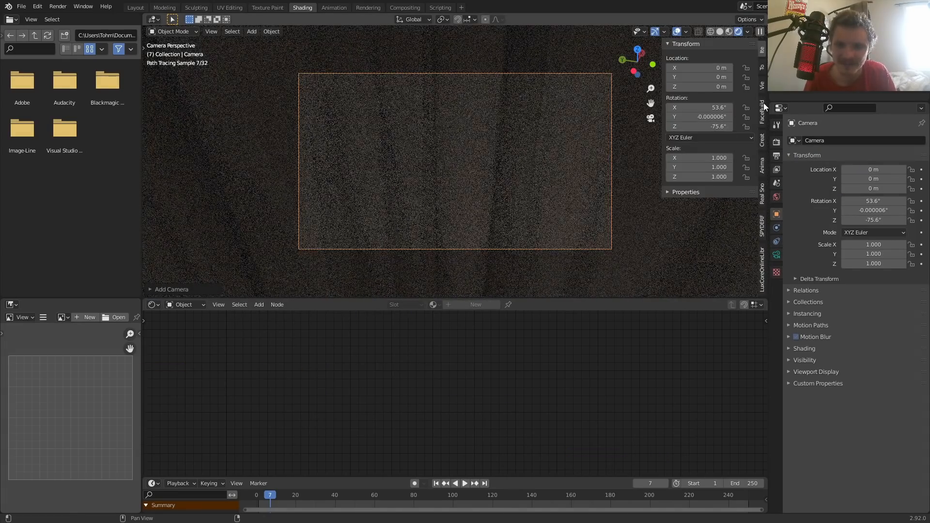
{"action": "left_click", "coordinate": [763, 87]}
{"action": "left_click", "coordinate": [714, 164]}
{"action": "scroll", "coordinate": [511, 153], "scroll_direction": "down", "scroll_amount": 8}
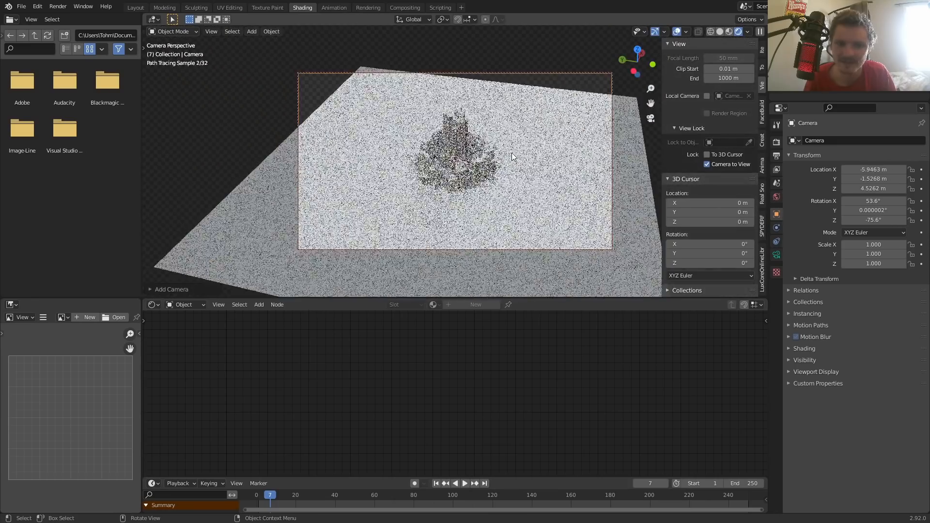
{"action": "scroll", "coordinate": [512, 152], "scroll_direction": "up", "scroll_amount": 3}
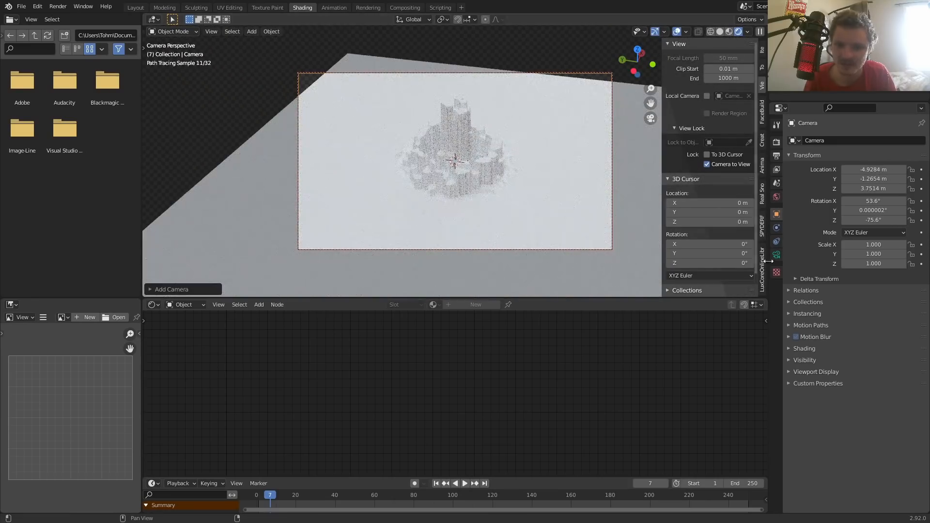
Make the camera Orthographic with an Orthographic Scale of 3.350 and a Shift Y of 0.027.
{"action": "left_click", "coordinate": [777, 254]}
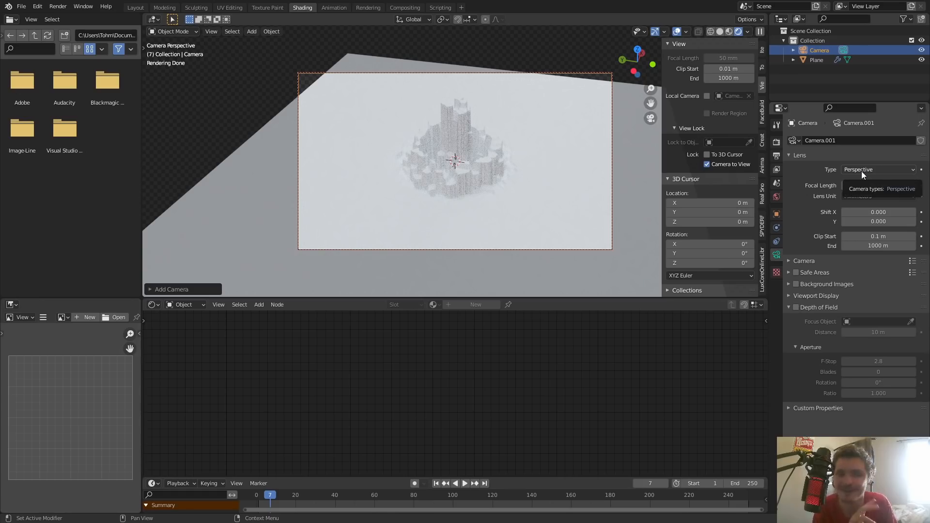
{"action": "left_click", "coordinate": [861, 170]}
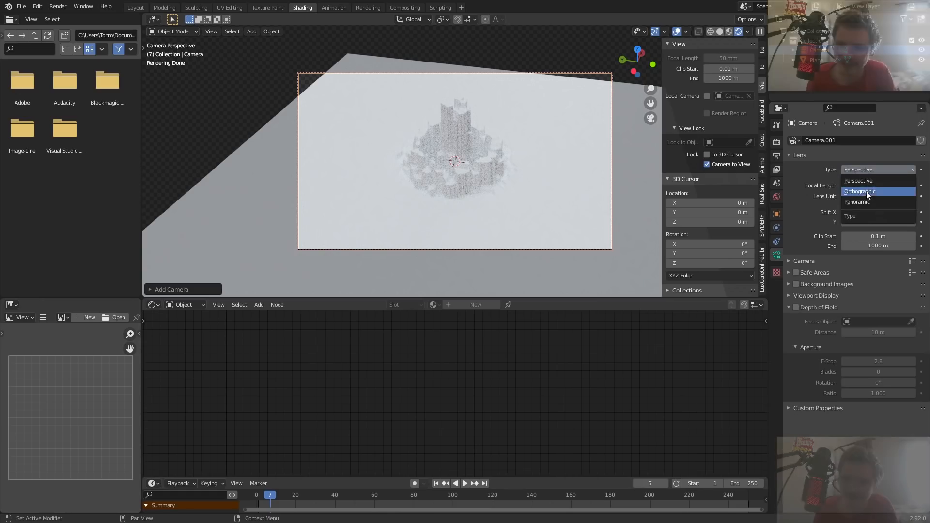
{"action": "left_click", "coordinate": [867, 193]}
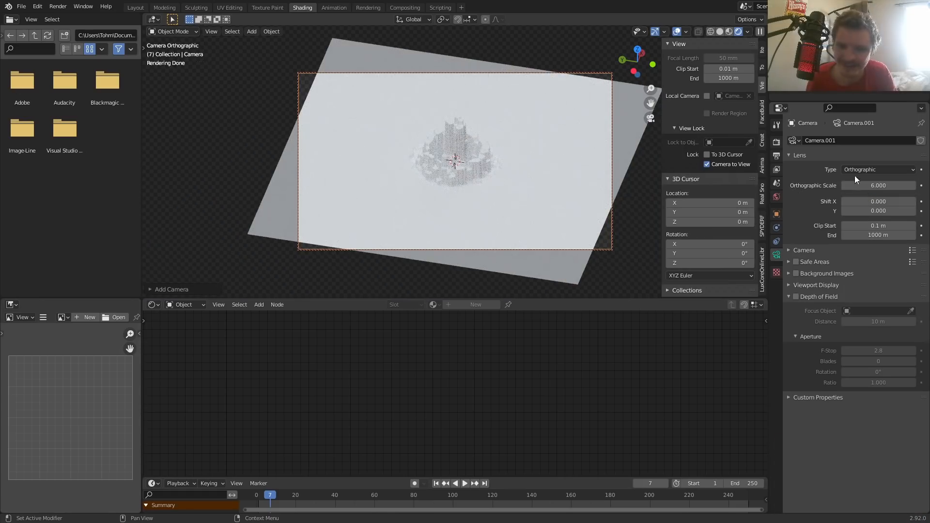
{"action": "left_click_drag", "start_coordinate": [862, 186], "coordinate": [927, 189]}
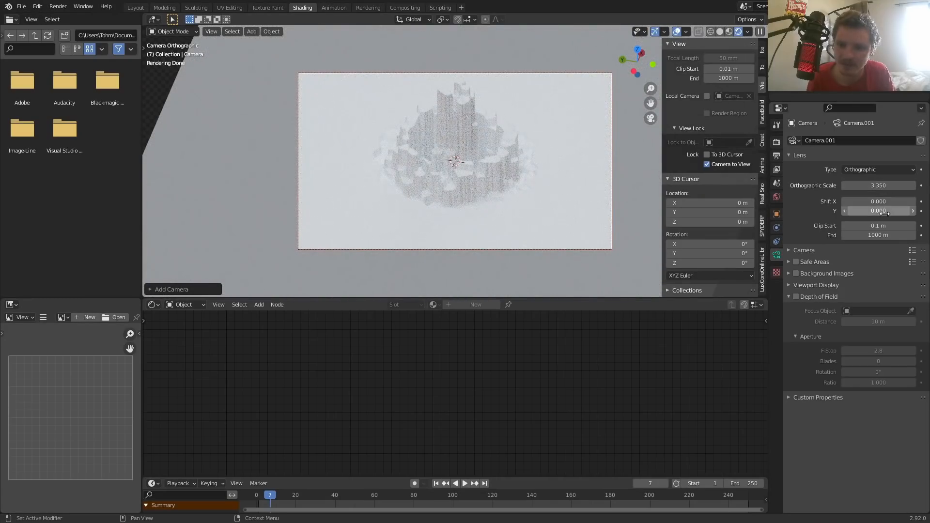
{"action": "left_click_drag", "start_coordinate": [878, 211], "coordinate": [884, 210]}
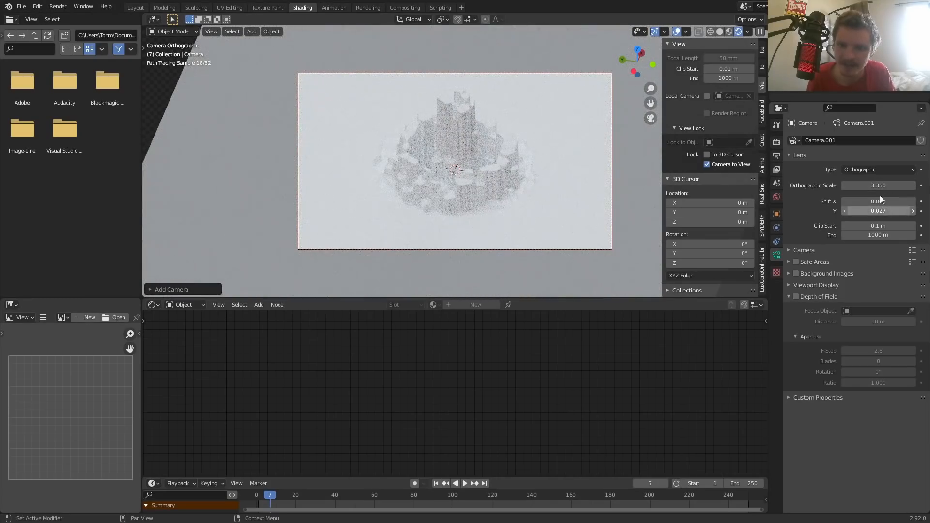
Set the camera's Passepartout to 1.000 and save the file.
{"action": "left_click", "coordinate": [810, 287]}
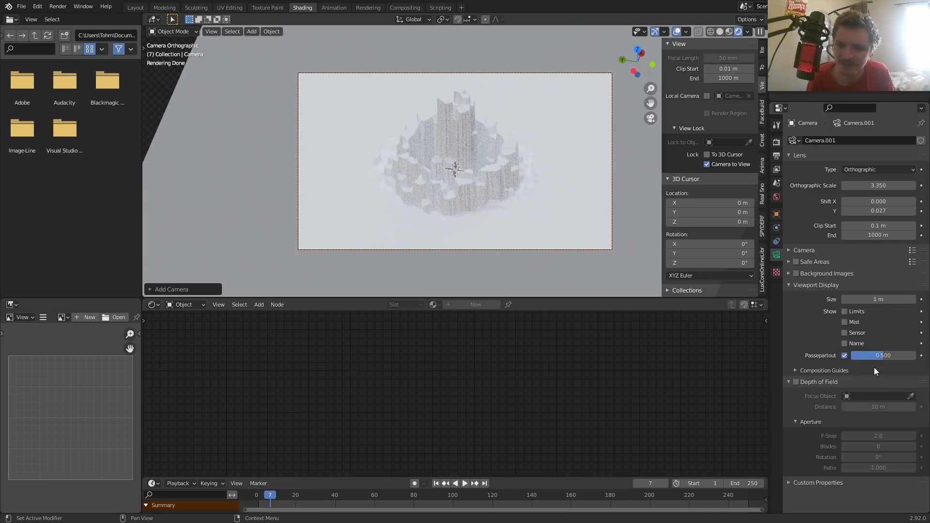
{"action": "left_click_drag", "start_coordinate": [883, 356], "coordinate": [917, 359]}
{"action": "key", "text": "ctrl+s"}
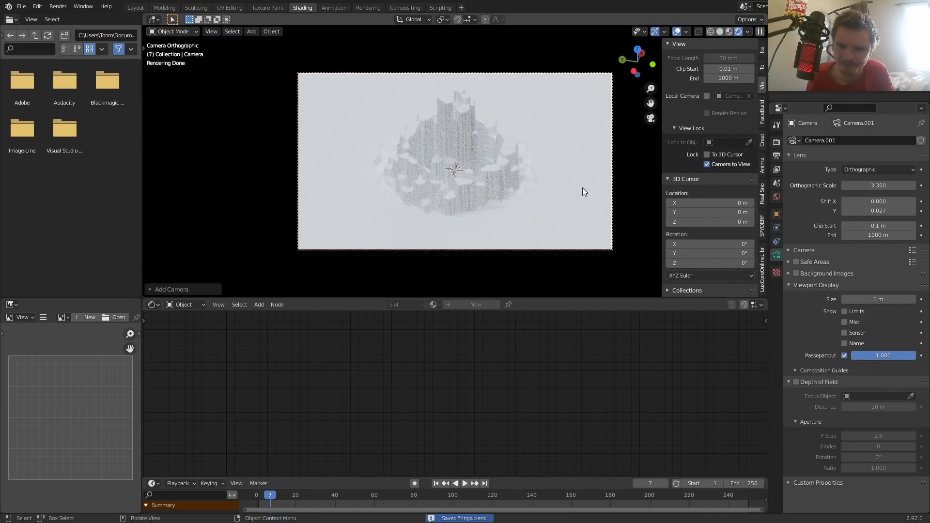
Reframe the columns slightly in the camera, turn off Camera to View and save the file again.
{"action": "middle_click_drag", "start_coordinate": [582, 188], "coordinate": [545, 170], "text": "shift"}
{"action": "left_click", "coordinate": [704, 166]}
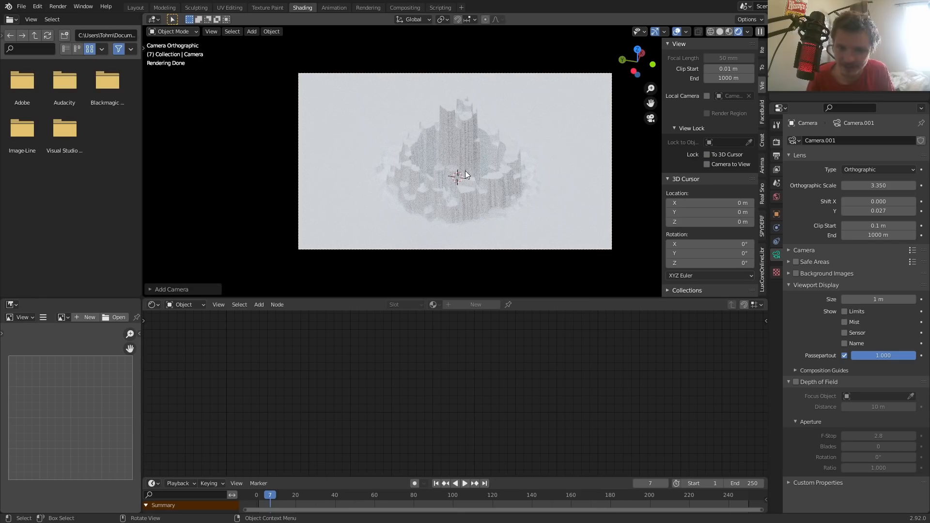
{"action": "scroll", "coordinate": [504, 156], "scroll_direction": "up", "scroll_amount": 2}
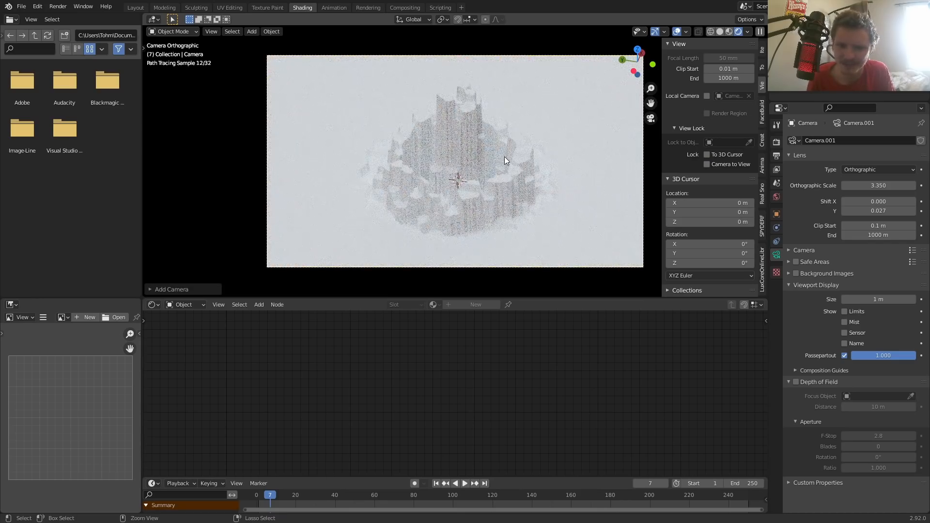
{"action": "key", "text": "ctrl+s"}
{"action": "middle_click_drag", "start_coordinate": [498, 160], "coordinate": [479, 165], "text": "shift"}
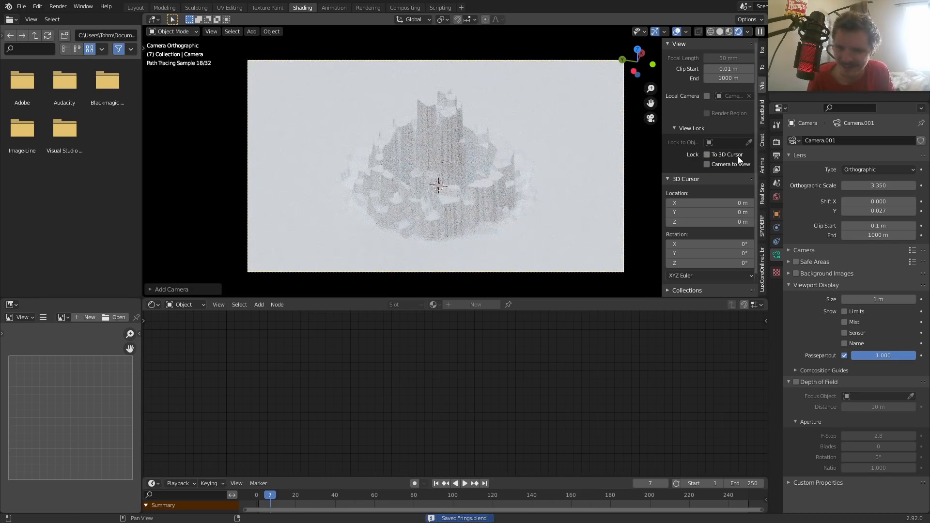
Replace the world's environment image with peppermint_powerplant_2k.hdr and then with spruit_sunrise_2k.hdr.
{"action": "left_click", "coordinate": [775, 197]}
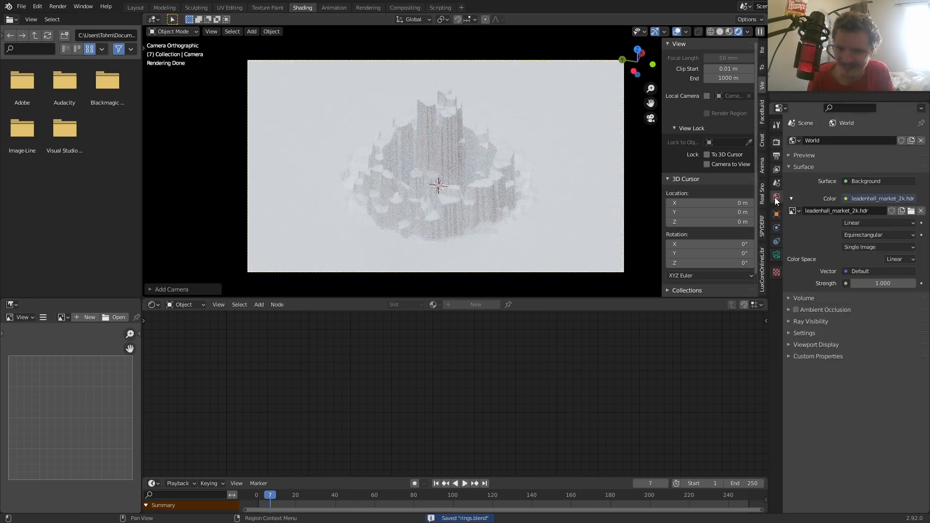
{"action": "left_click", "coordinate": [910, 212]}
{"action": "double_click", "coordinate": [478, 271]}
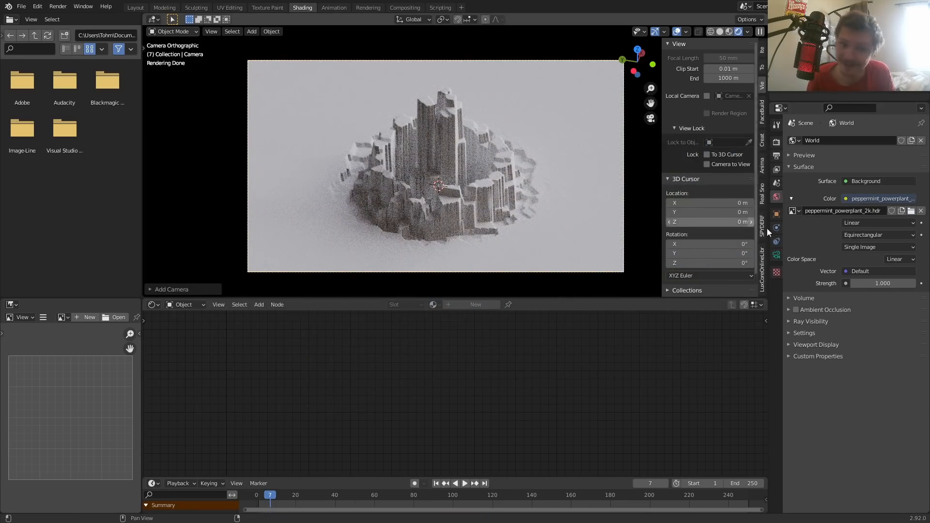
{"action": "left_click", "coordinate": [910, 211]}
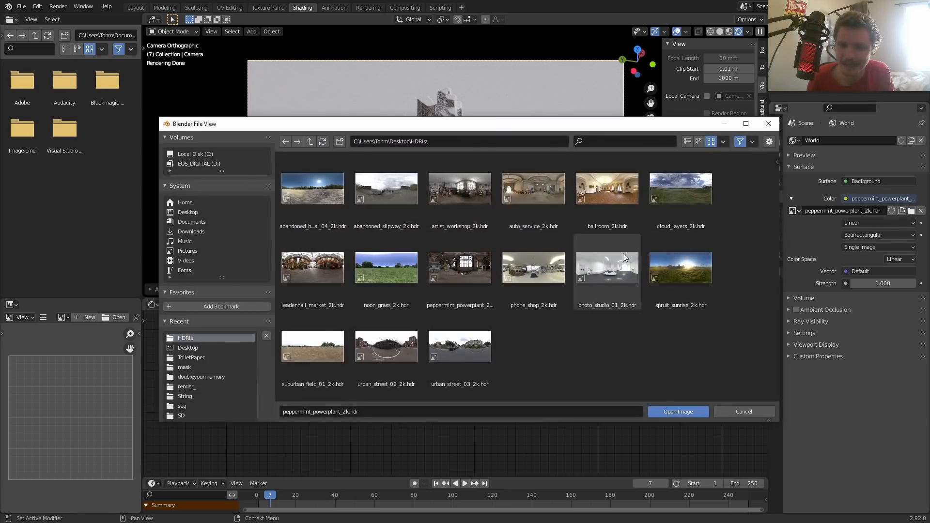
{"action": "double_click", "coordinate": [695, 257]}
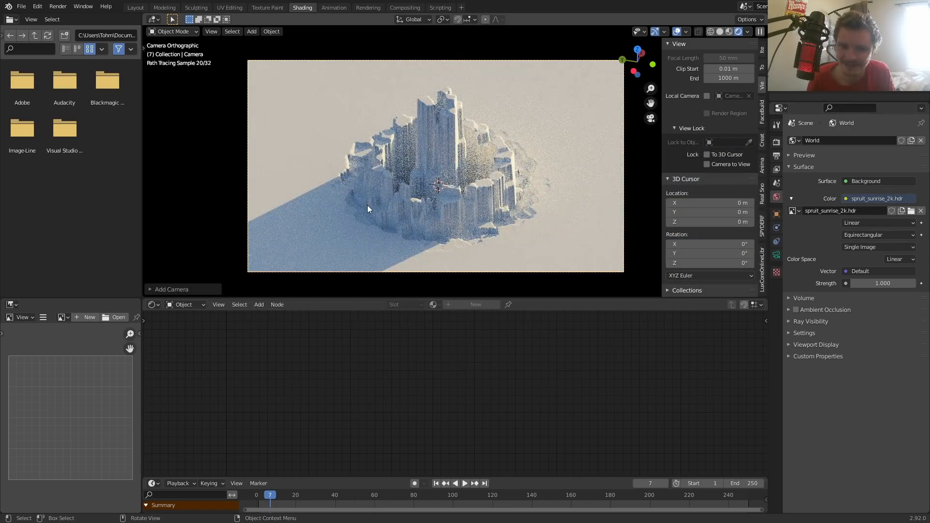
Try cloud_layers_2k.hdr and noon_grass_2k.hdr as the world's environment image.
{"action": "left_click", "coordinate": [911, 215]}
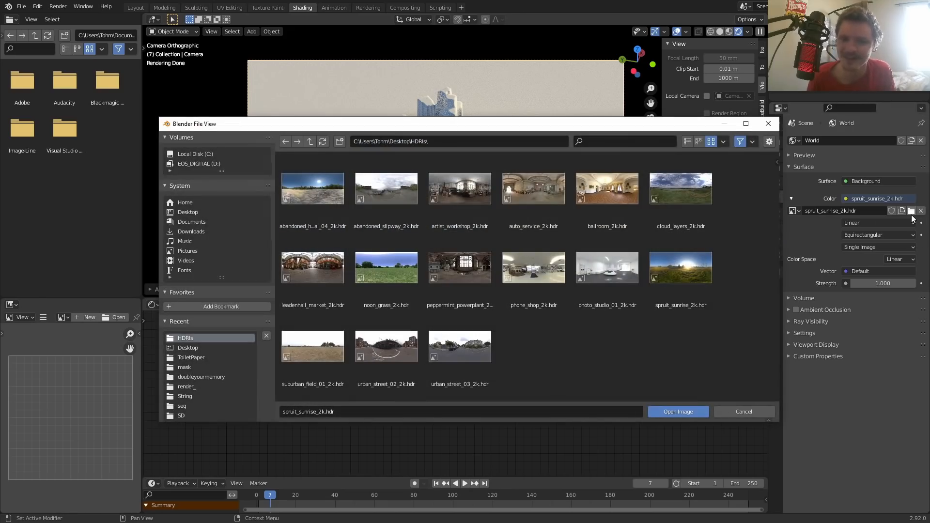
{"action": "double_click", "coordinate": [680, 191]}
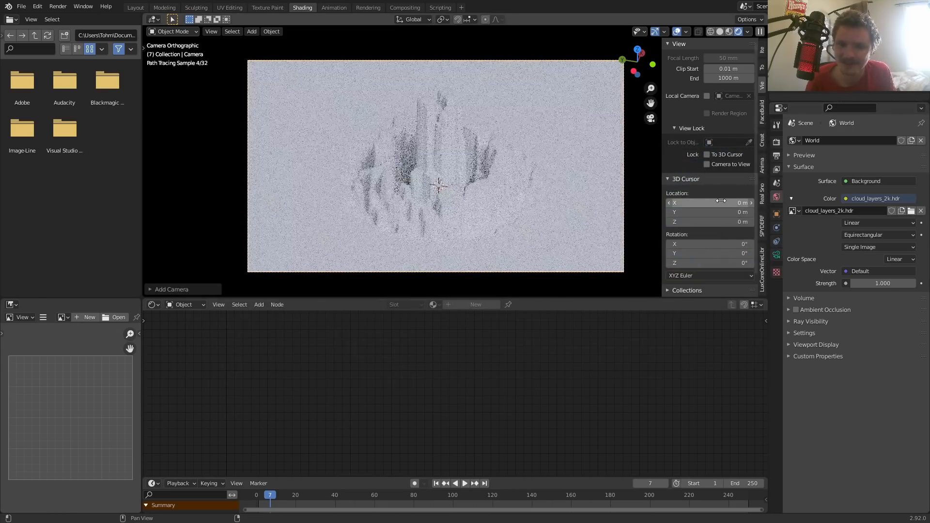
{"action": "left_click", "coordinate": [912, 212]}
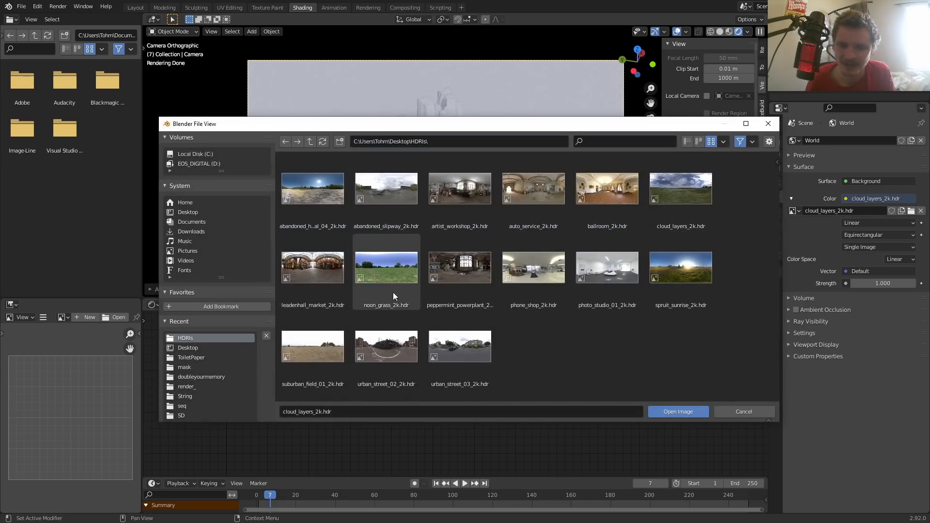
{"action": "double_click", "coordinate": [377, 277]}
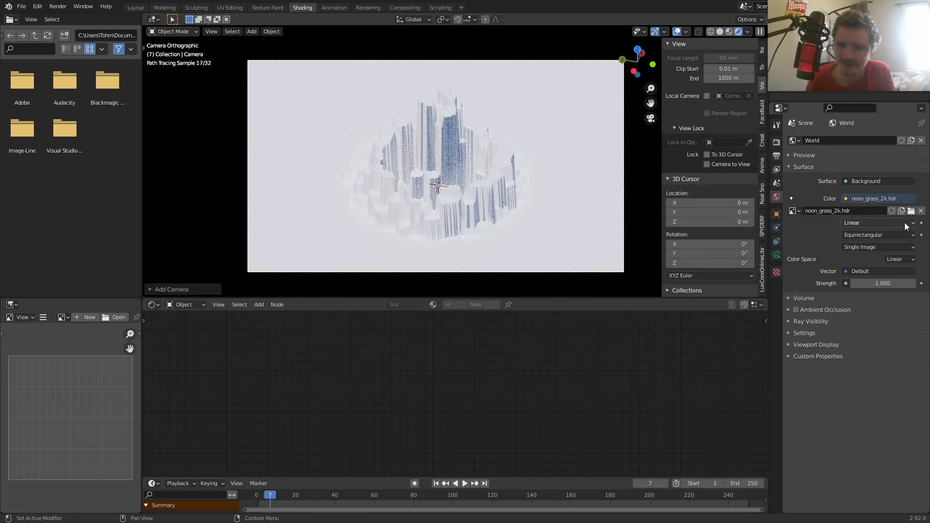
Load spruit_sunrise_2k.hdr as the world's environment image again and play the animation to frame 37.
{"action": "left_click", "coordinate": [913, 212]}
{"action": "double_click", "coordinate": [699, 277]}
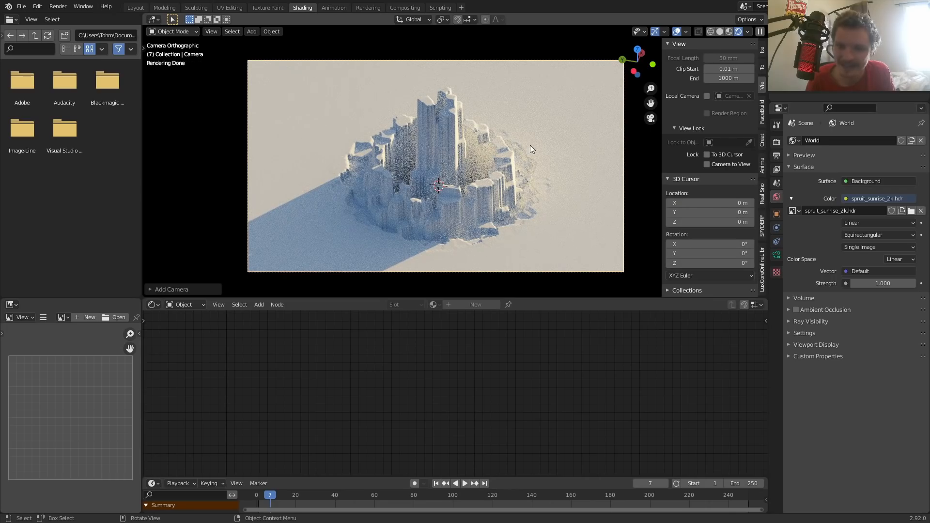
{"action": "key", "text": "space"}
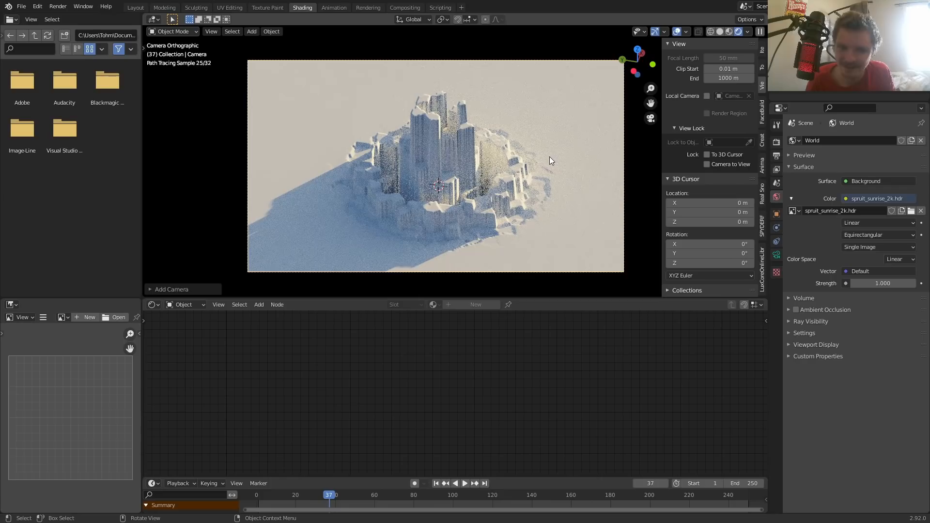
Inspect the rendered columns up close in the camera view and save the file.
{"action": "scroll", "coordinate": [440, 110], "scroll_direction": "up", "scroll_amount": 6}
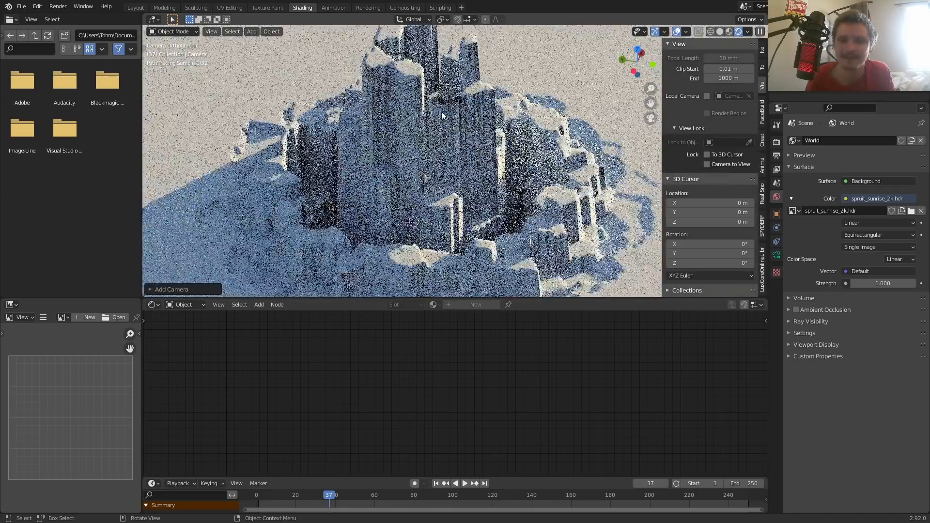
{"action": "scroll", "coordinate": [437, 185], "scroll_direction": "down", "scroll_amount": 3}
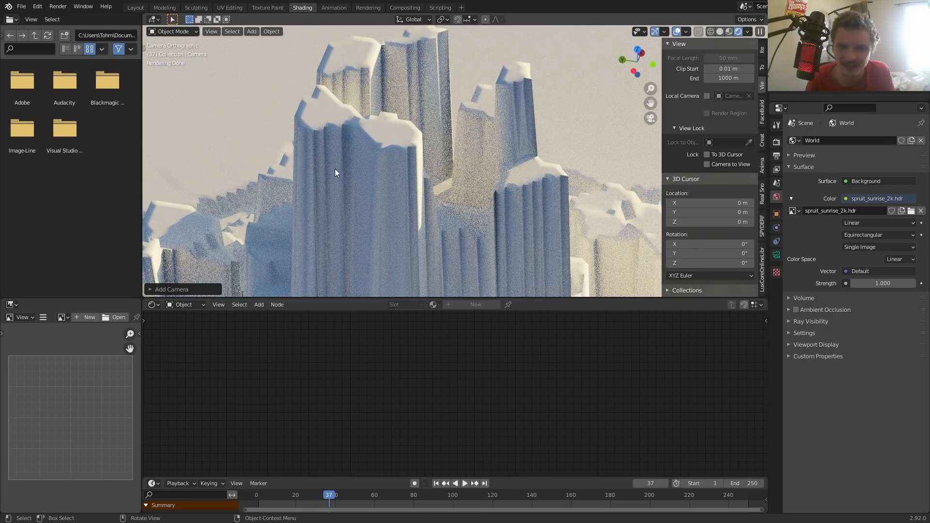
{"action": "scroll", "coordinate": [423, 153], "scroll_direction": "down", "scroll_amount": 5}
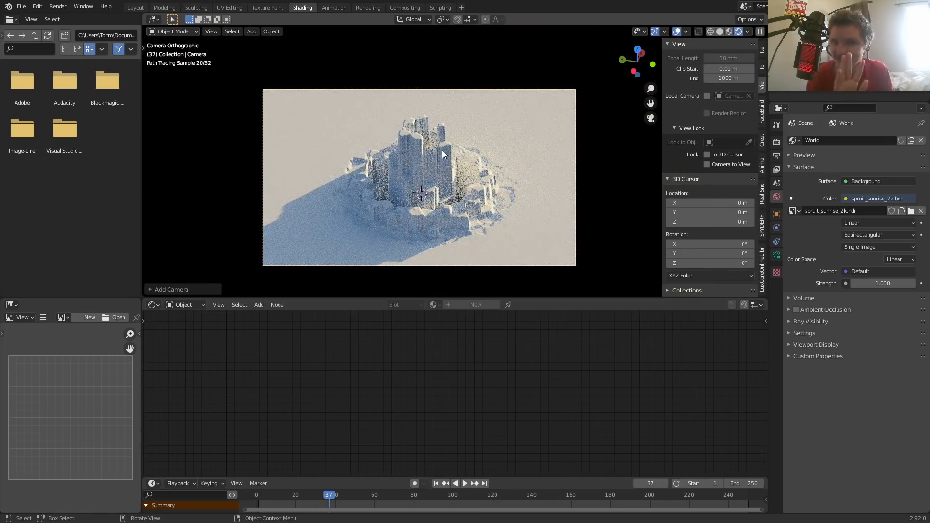
{"action": "key", "text": "ctrl+s"}
Select the displaced plane, save the file and set its Subdivision modifier's Dicing Scale to 1.
{"action": "left_click", "coordinate": [482, 181]}
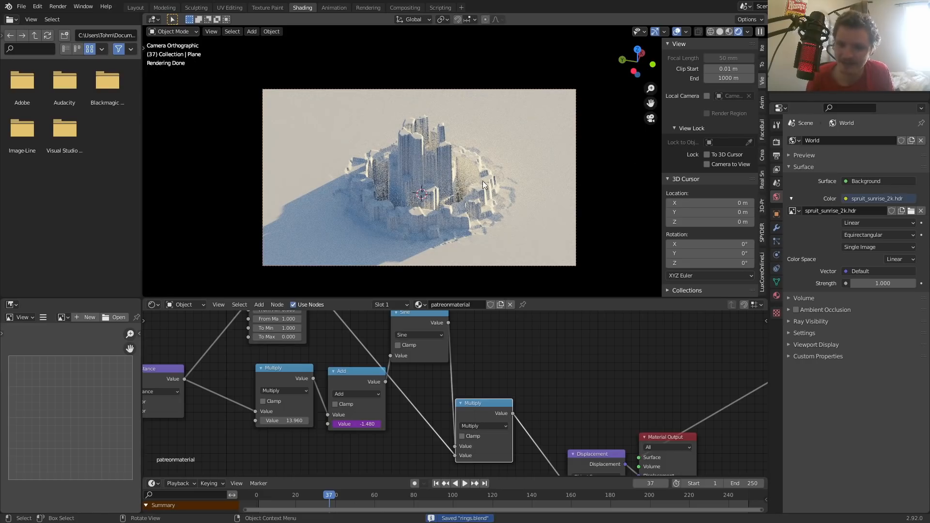
{"action": "left_click", "coordinate": [776, 228]}
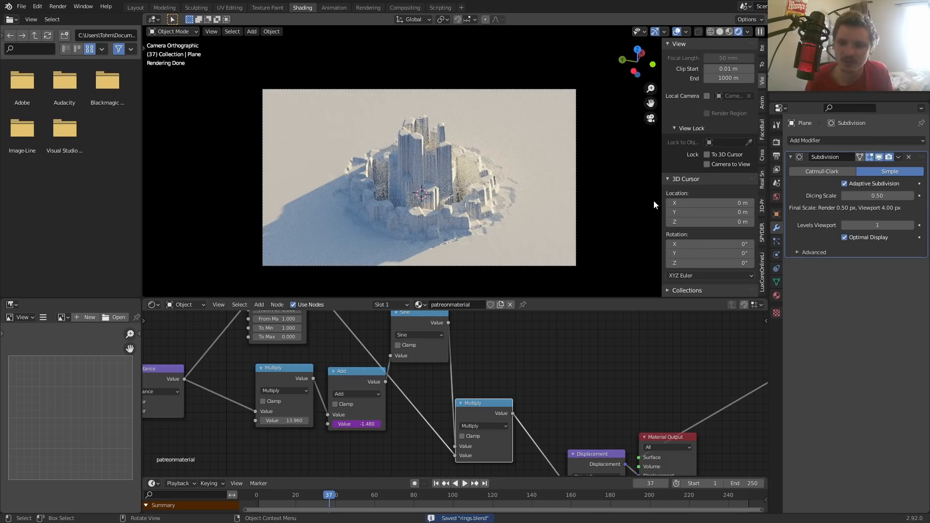
{"action": "scroll", "coordinate": [450, 167], "scroll_direction": "up", "scroll_amount": 2}
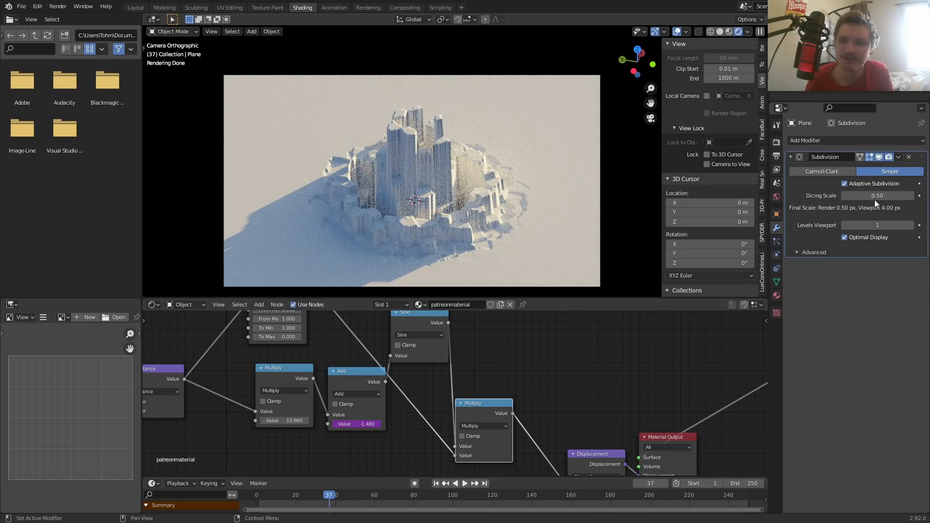
{"action": "left_click_drag", "start_coordinate": [883, 202], "coordinate": [886, 199]}
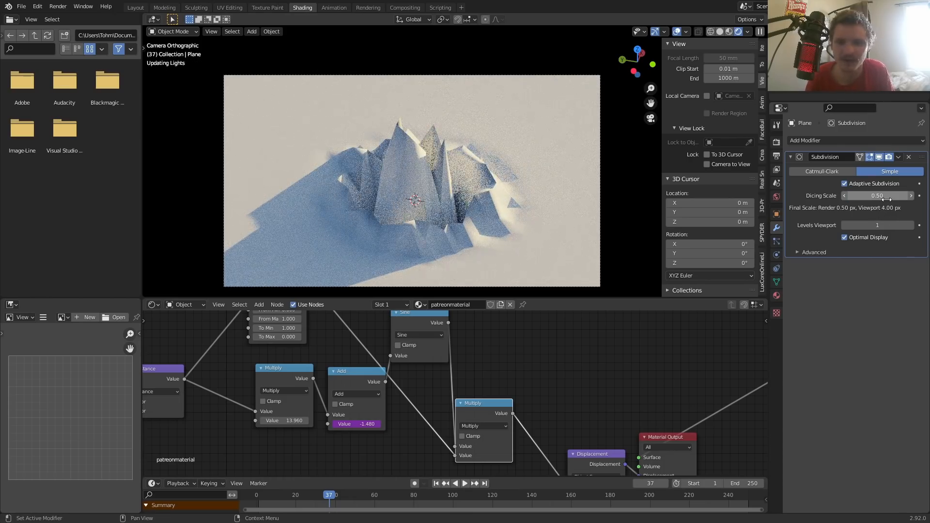
{"action": "key", "text": "ctrl+s"}
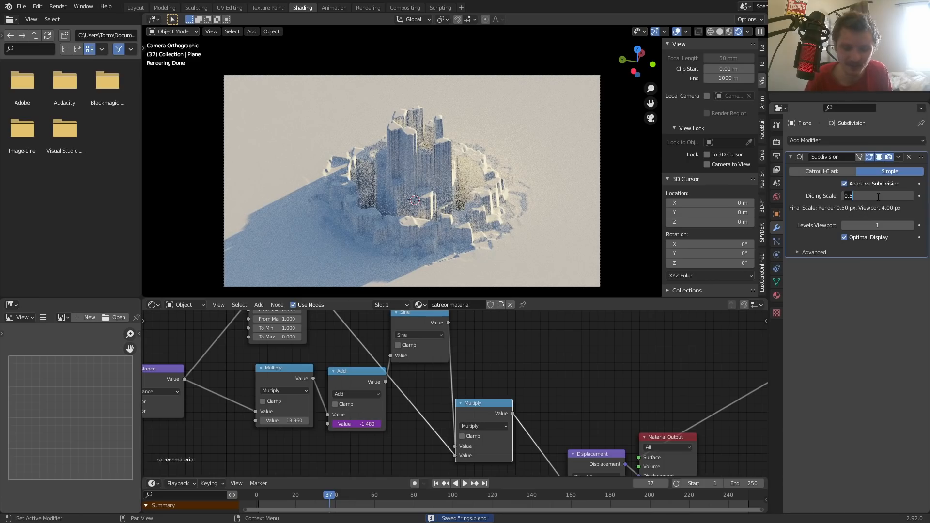
{"action": "type", "text": "1"}
{"action": "key", "text": "Return"}
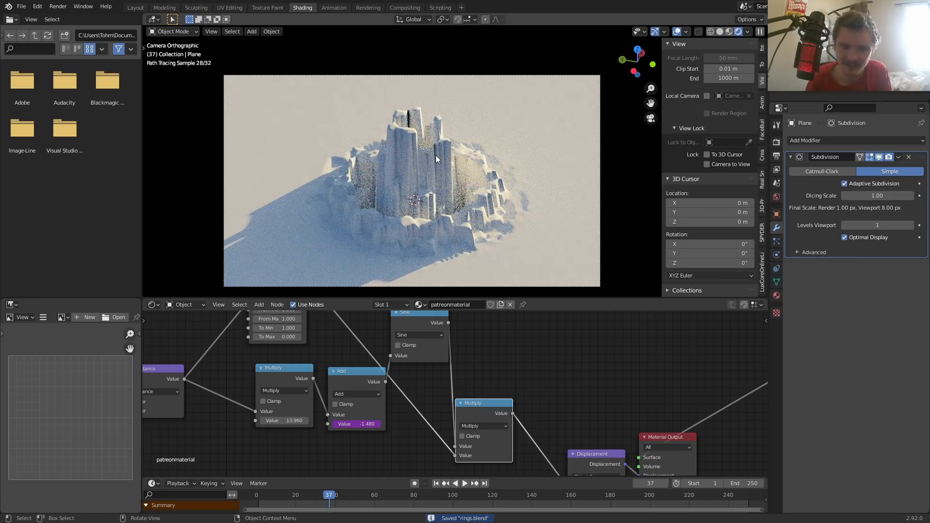
Render frame 37 as a still image, examine the columns and their edges in the result, and close the render window.
{"action": "key", "text": "F12"}
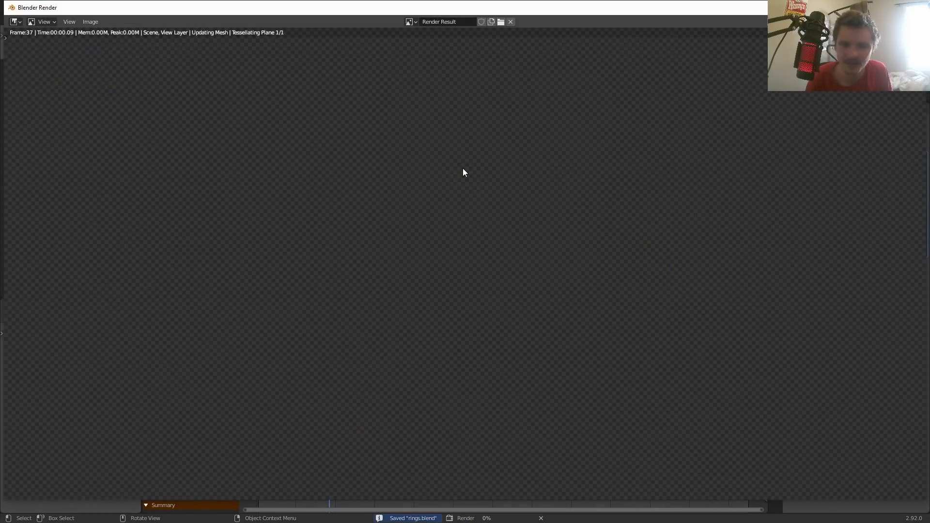
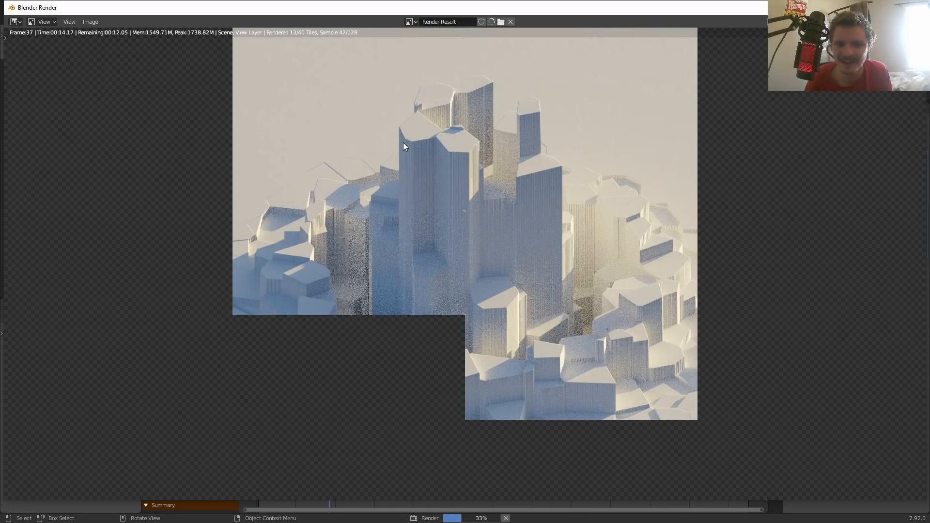
{"action": "scroll", "coordinate": [403, 142], "scroll_direction": "down", "scroll_amount": 1}
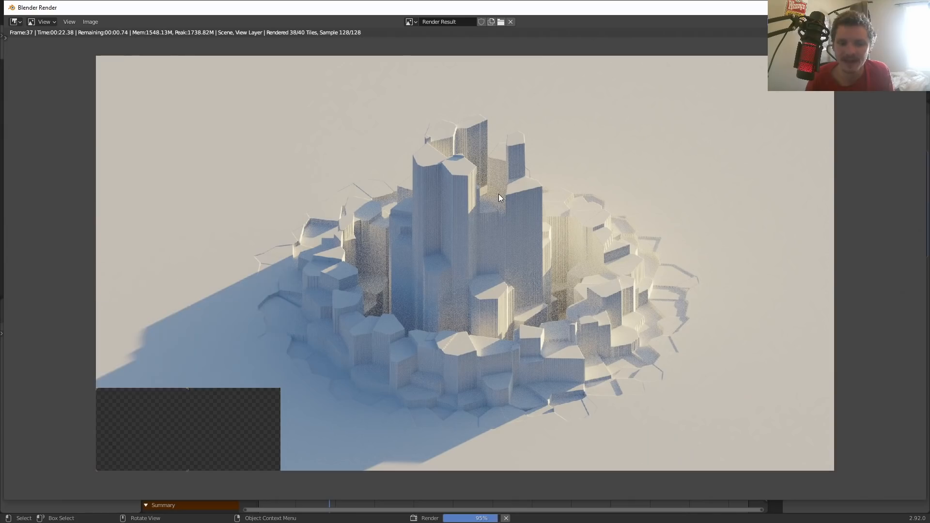
{"action": "scroll", "coordinate": [550, 216], "scroll_direction": "up", "scroll_amount": 2}
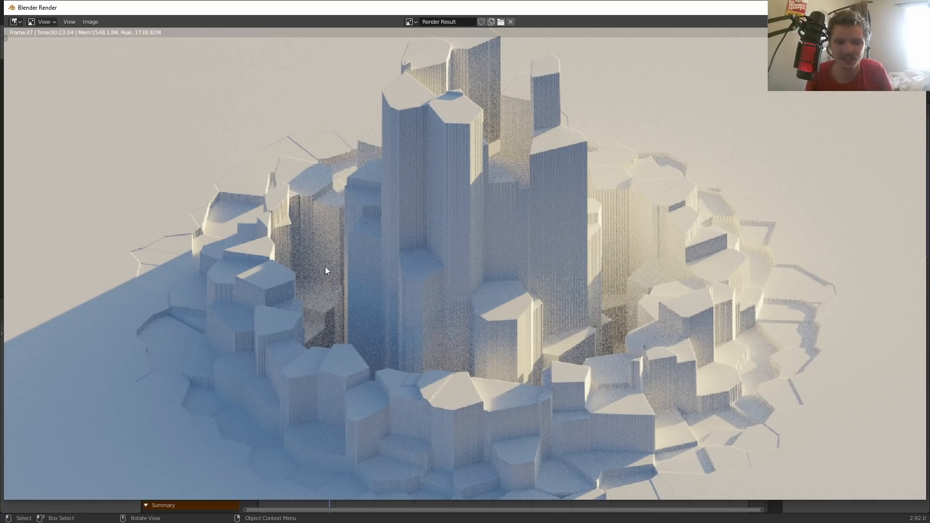
{"action": "middle_click_drag", "start_coordinate": [159, 322], "coordinate": [283, 259]}
{"action": "scroll", "coordinate": [278, 272], "scroll_direction": "up", "scroll_amount": 1}
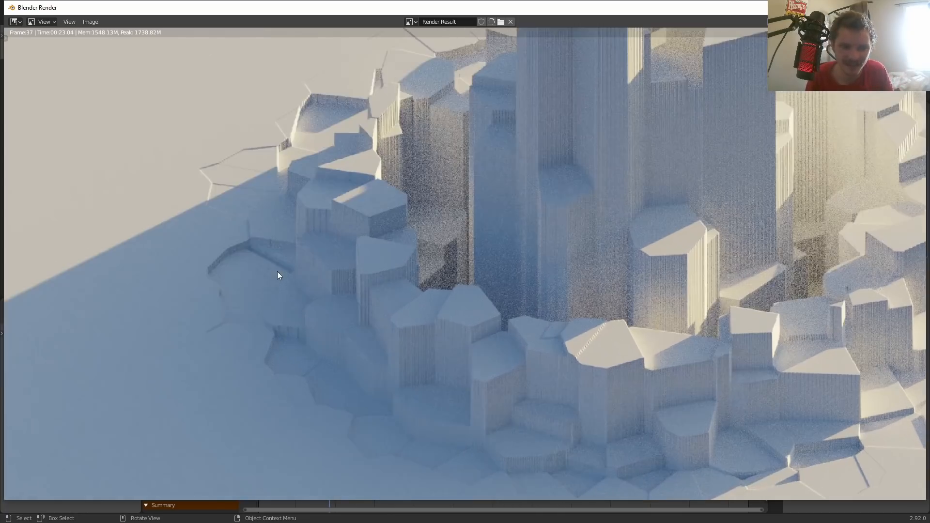
{"action": "scroll", "coordinate": [260, 269], "scroll_direction": "down", "scroll_amount": 1}
{"action": "scroll", "coordinate": [259, 268], "scroll_direction": "down", "scroll_amount": 2}
{"action": "middle_click_drag", "start_coordinate": [437, 259], "coordinate": [370, 275]}
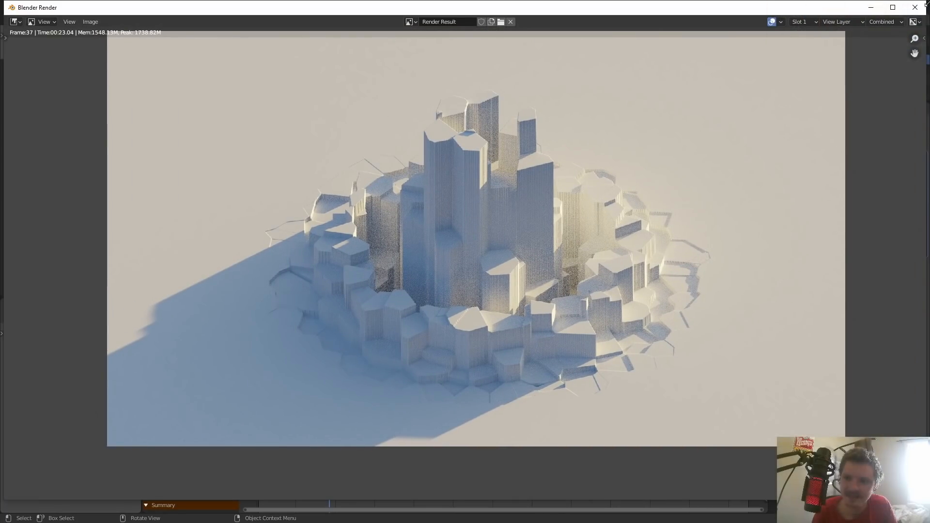
{"action": "left_click", "coordinate": [921, 7]}
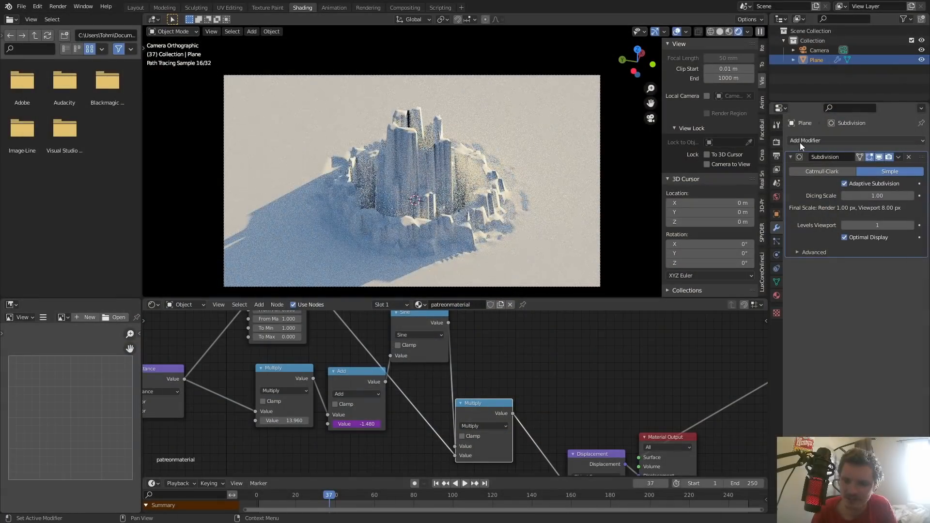
Try a Dicing Scale of 0.75 on the plane's Subdivision modifier.
{"action": "left_click", "coordinate": [864, 196]}
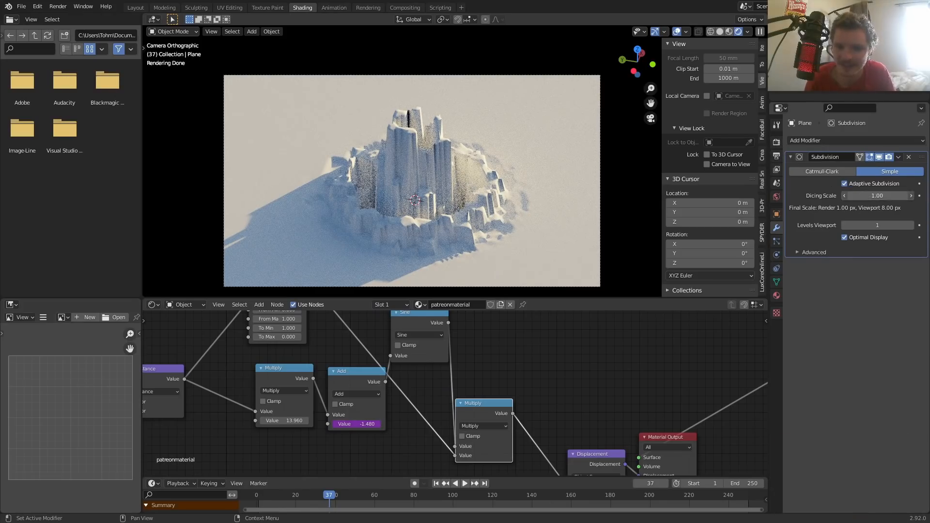
{"action": "key", "text": "BackSpace"}
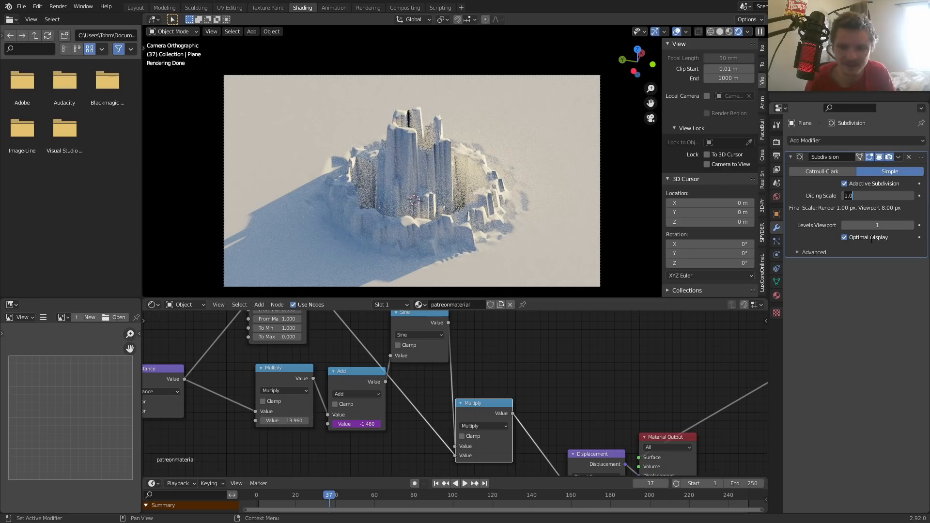
{"action": "type", "text": "0.75"}
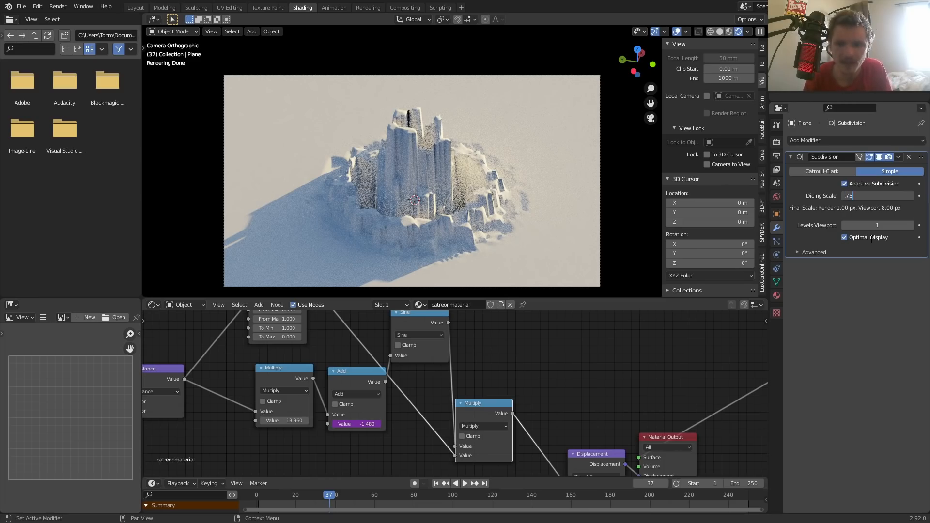
{"action": "key", "text": "Return"}
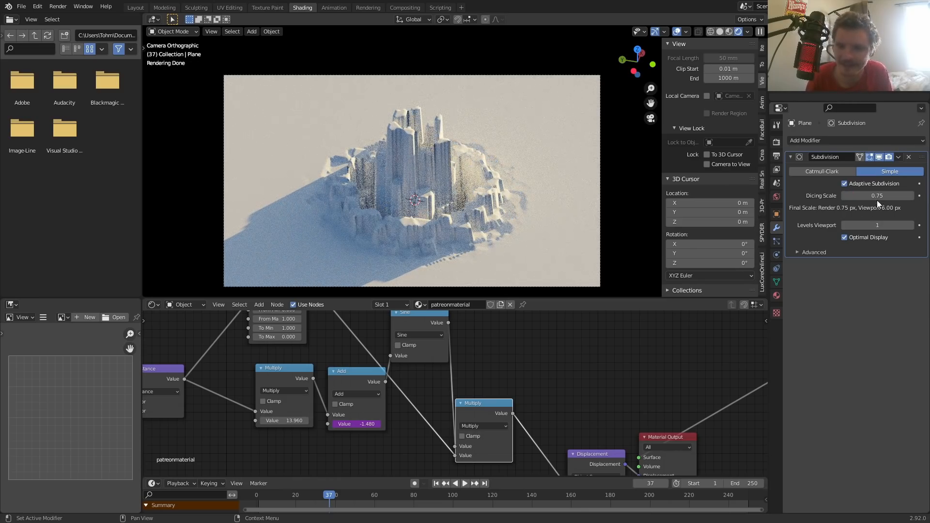
Set the Subdivision modifier's Dicing Scale to 0.7 and save the file.
{"action": "left_click", "coordinate": [869, 196]}
{"action": "key", "text": "BackSpace"}
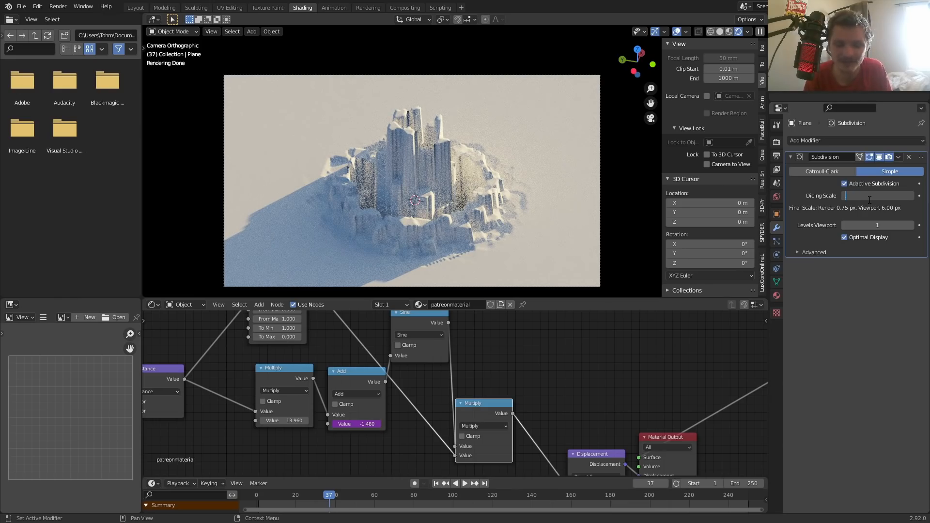
{"action": "type", "text": ".7"}
{"action": "key", "text": "Return"}
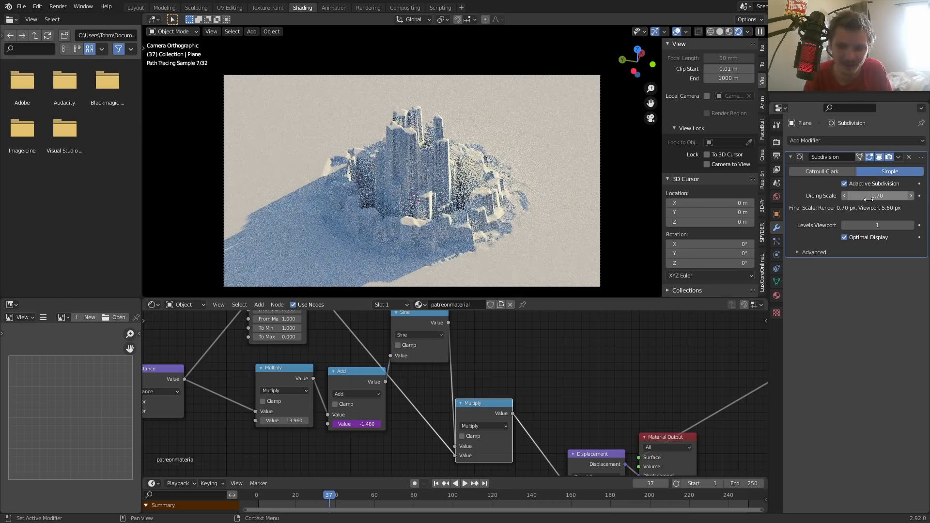
{"action": "key", "text": "ctrl+s"}
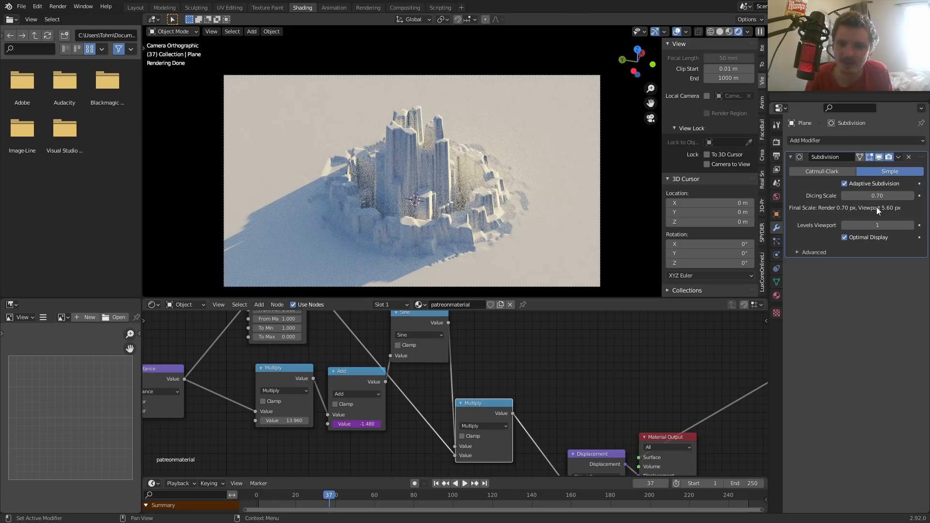
{"action": "key", "text": "ctrl+s"}
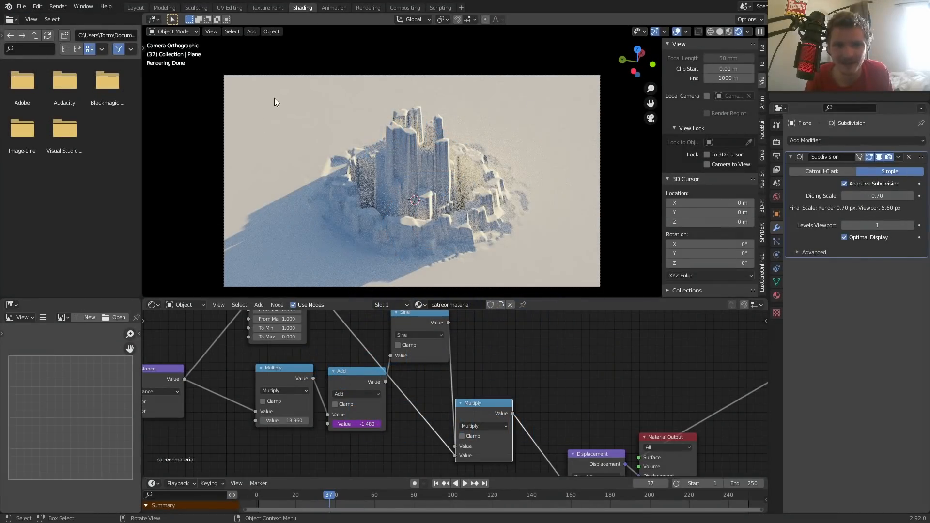
{"action": "key", "text": "ctrl+s"}
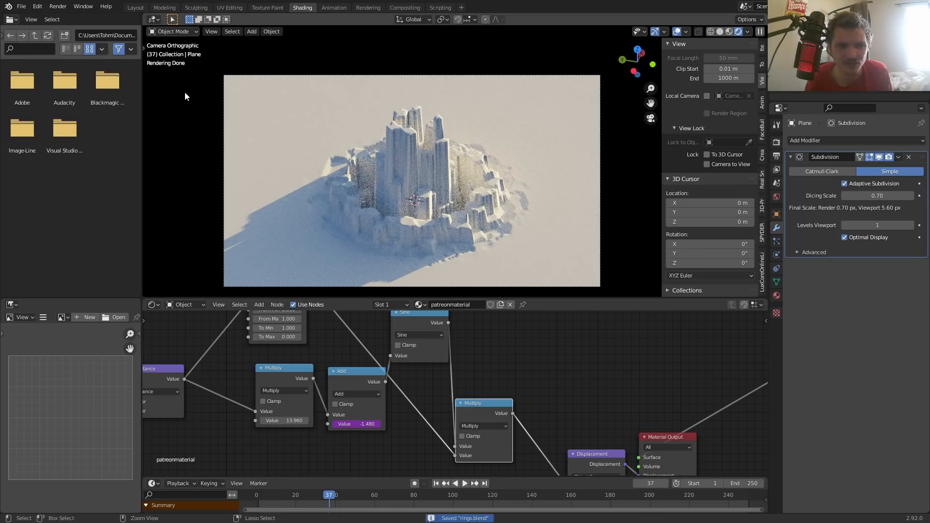
Purge all unused data-blocks from the file.
{"action": "left_click", "coordinate": [20, 6]}
{"action": "mouse_move", "coordinate": [74, 169]}
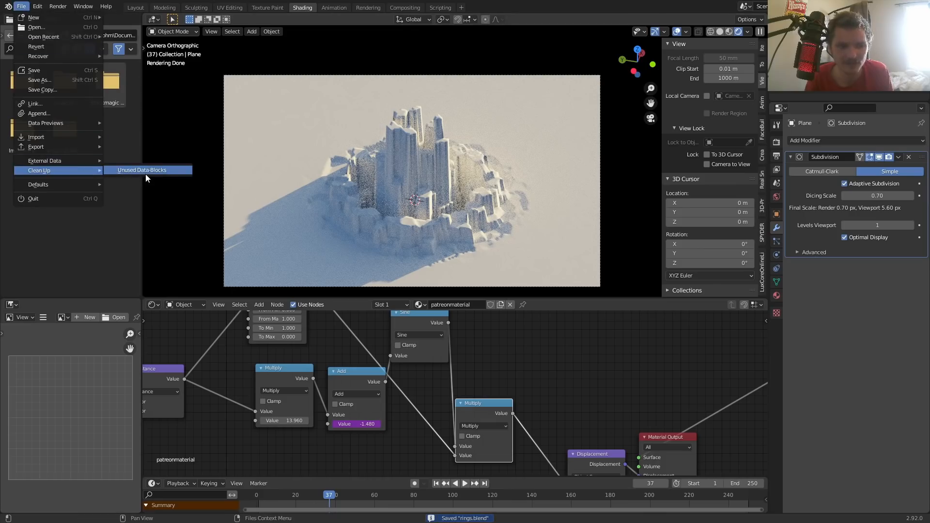
{"action": "left_click", "coordinate": [140, 170]}
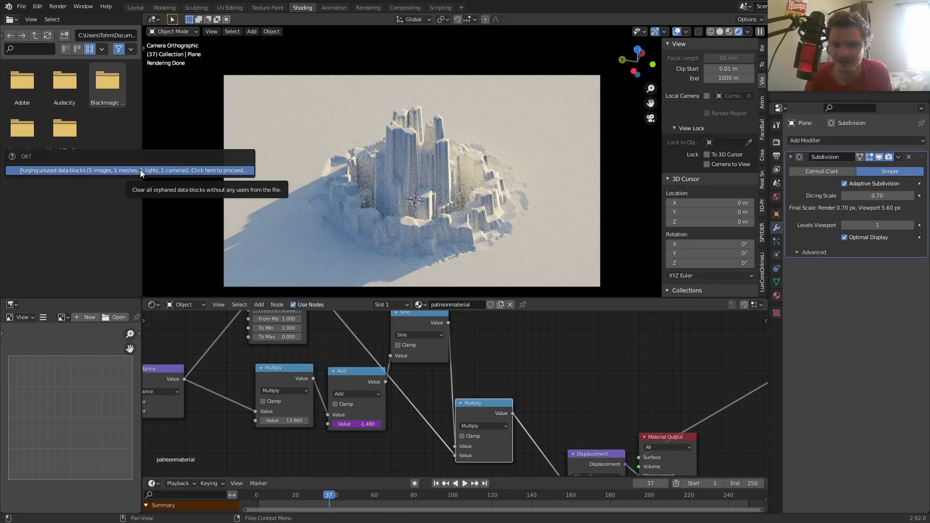
{"action": "left_click", "coordinate": [106, 172]}
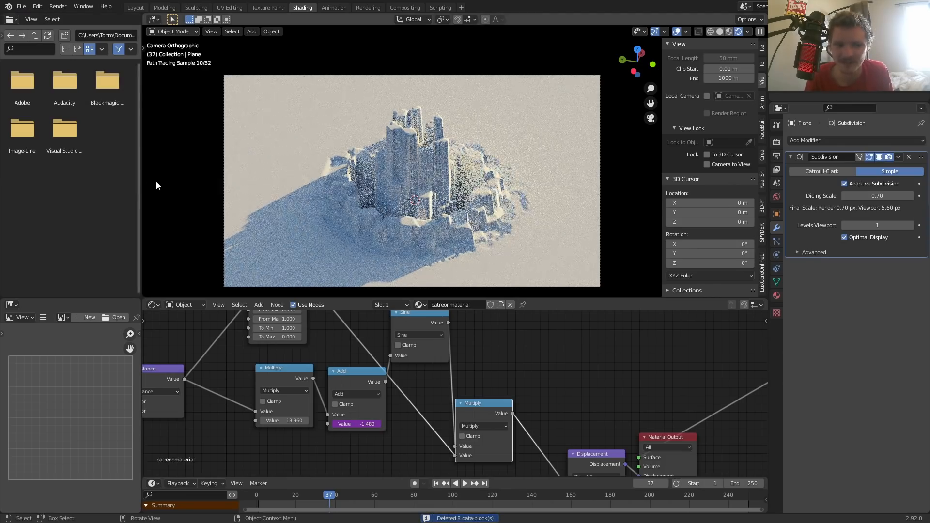
Enable automatic packing of external data into the .blend file and save it.
{"action": "left_click", "coordinate": [21, 7]}
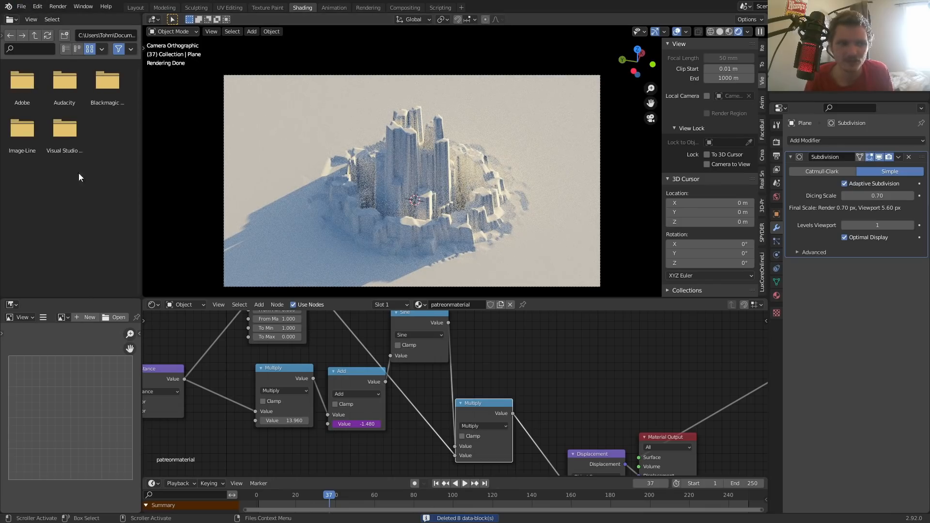
{"action": "left_click", "coordinate": [22, 6]}
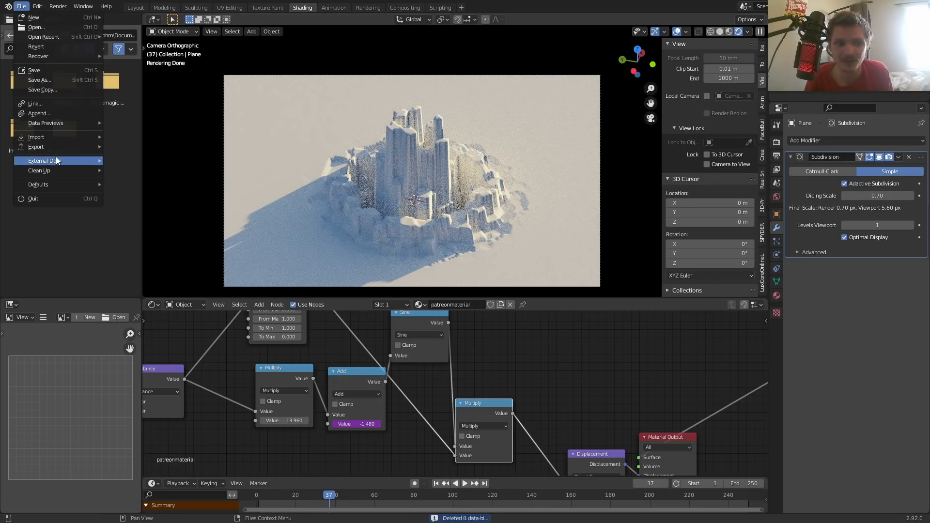
{"action": "mouse_move", "coordinate": [55, 160]}
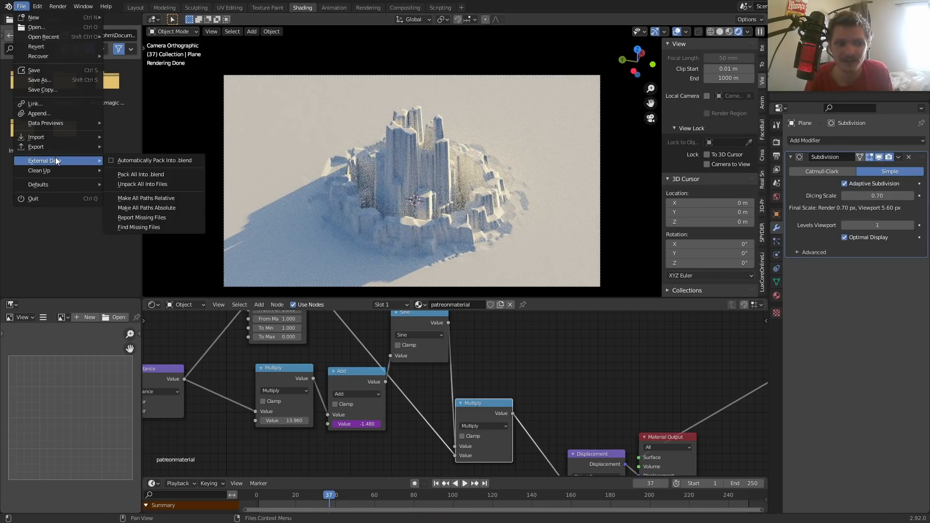
{"action": "left_click", "coordinate": [133, 159]}
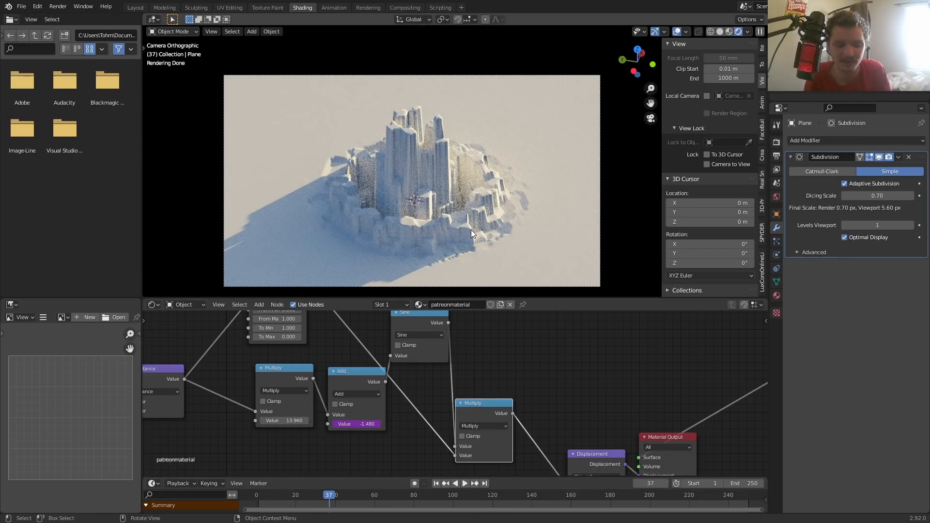
{"action": "key", "text": "ctrl+s"}
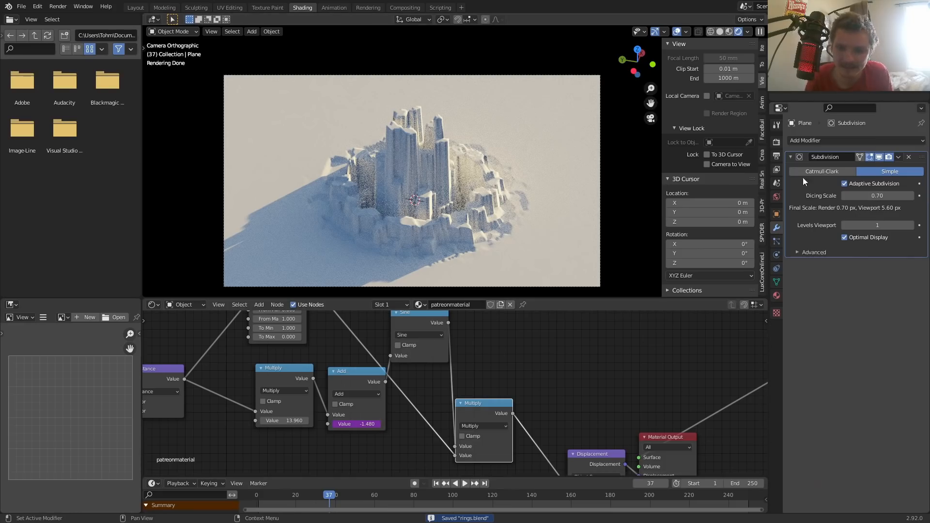
Set the Cycles render samples to 400 and enable Adaptive Sampling.
{"action": "left_click", "coordinate": [776, 142]}
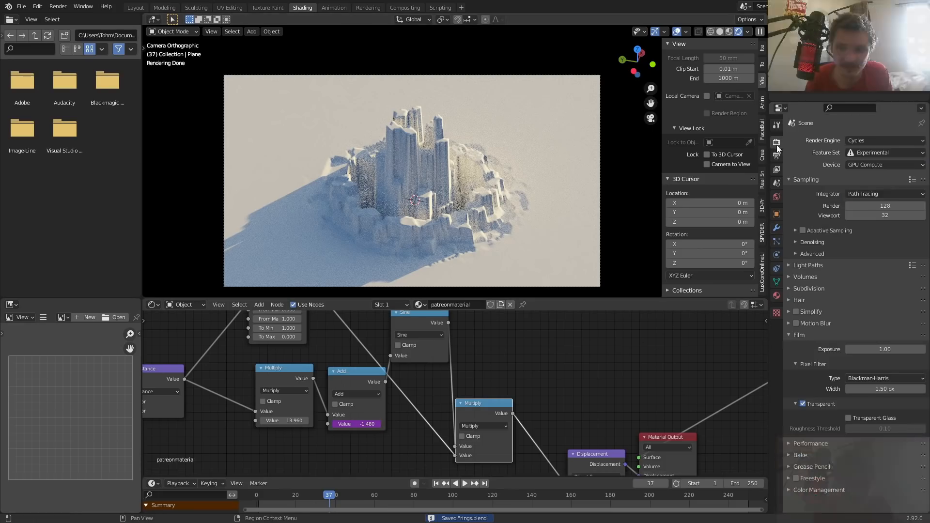
{"action": "left_click", "coordinate": [881, 205]}
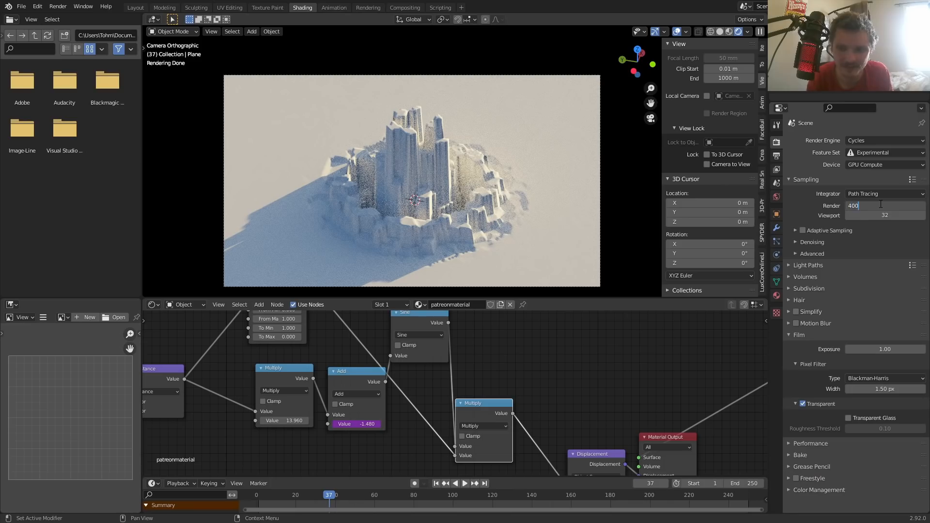
{"action": "key", "text": "Return"}
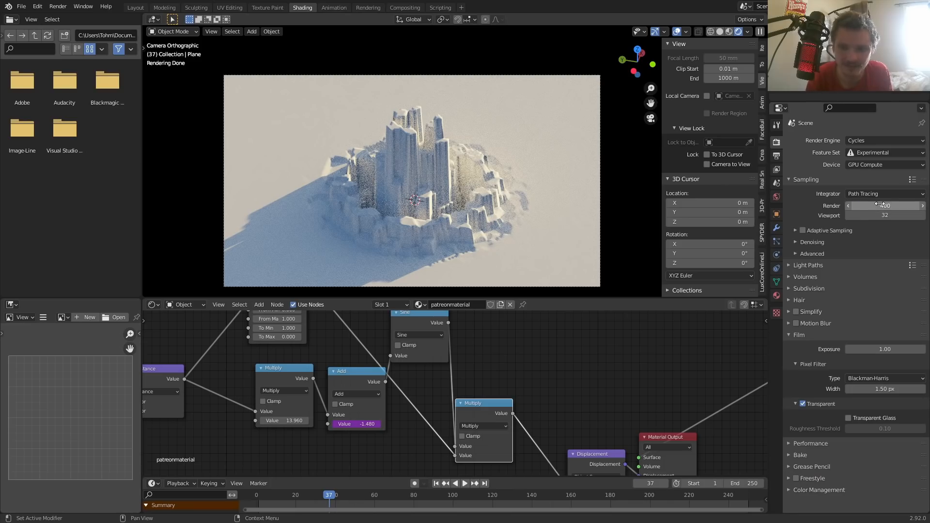
{"action": "left_click", "coordinate": [802, 230]}
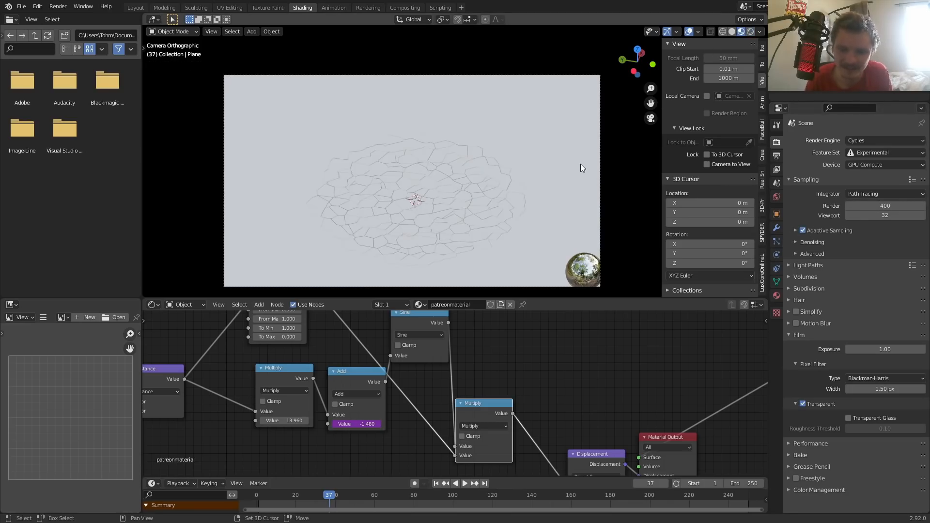
Preview the animation, set the timeline's end frame to 160, and save the file.
{"action": "key", "text": "space"}
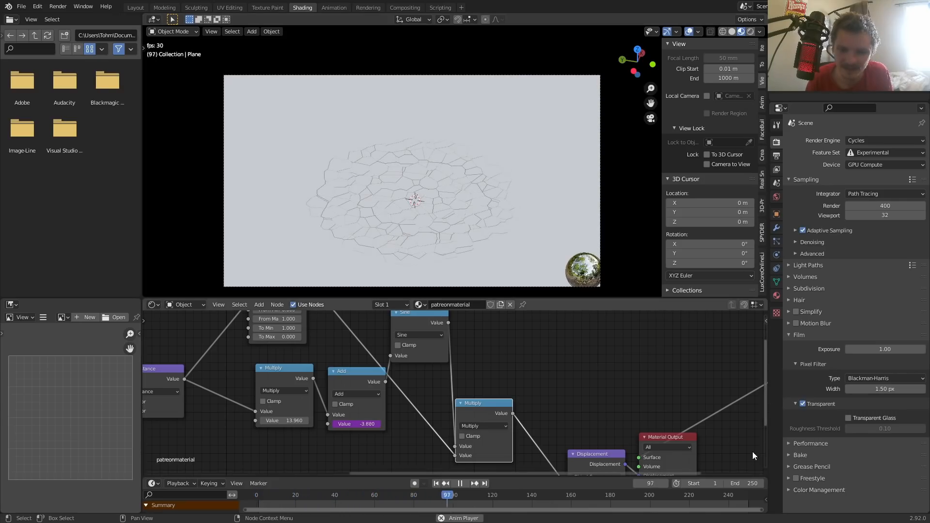
{"action": "key", "text": "space"}
{"action": "left_click", "coordinate": [745, 482]}
{"action": "type", "text": "1"}
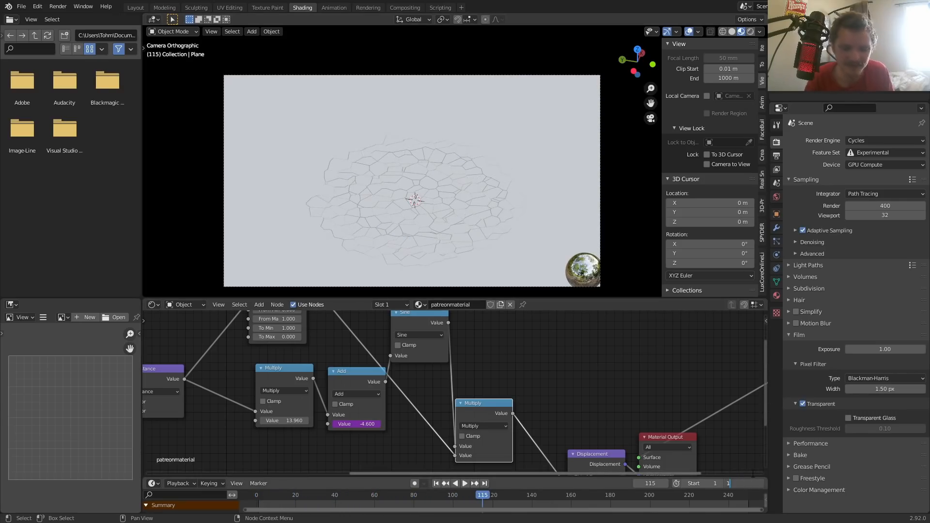
{"action": "type", "text": "60"}
{"action": "key", "text": "Return"}
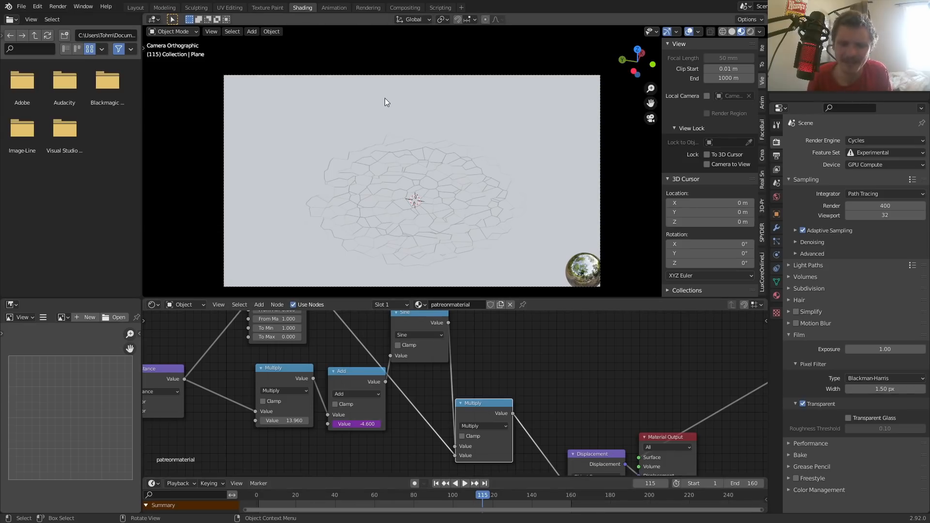
{"action": "key", "text": "ctrl+s"}
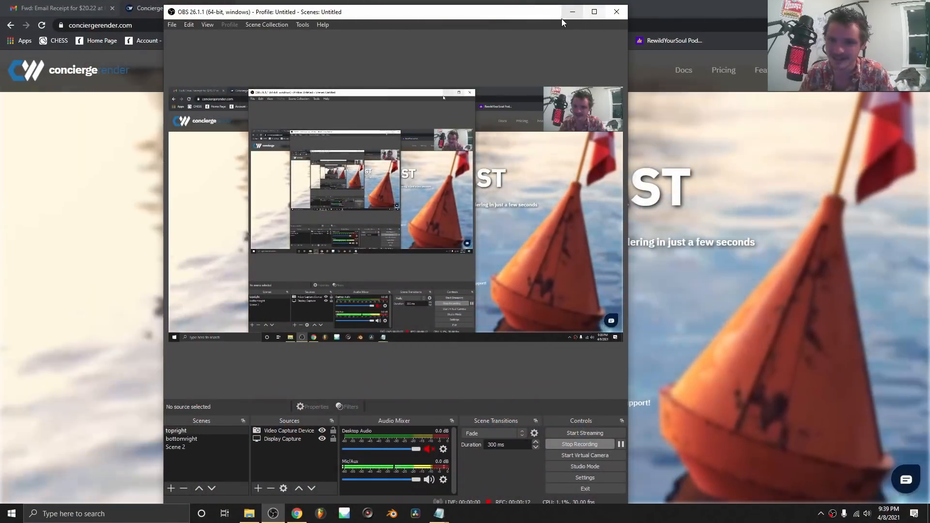
Switch to the Concierge Render website in the browser, log in to the account, and check the credit balance.
{"action": "left_click", "coordinate": [551, 3]}
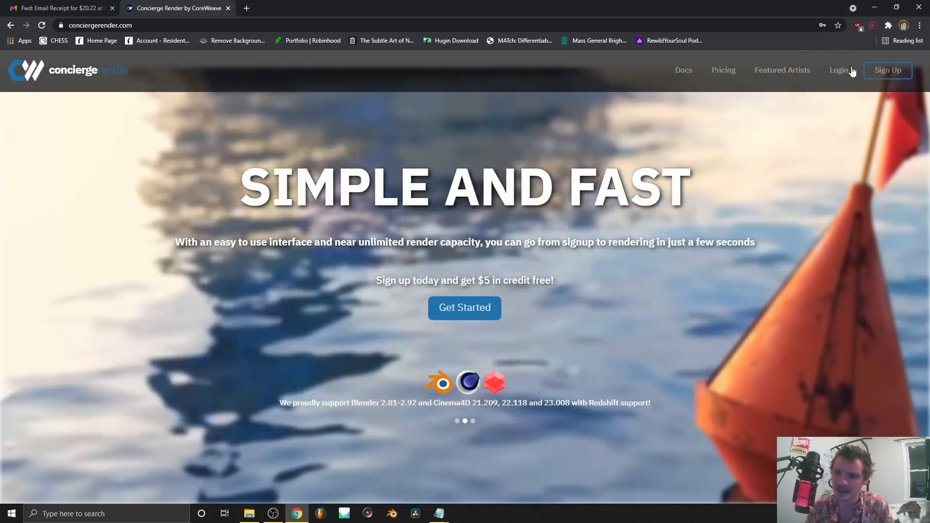
{"action": "left_click", "coordinate": [843, 71]}
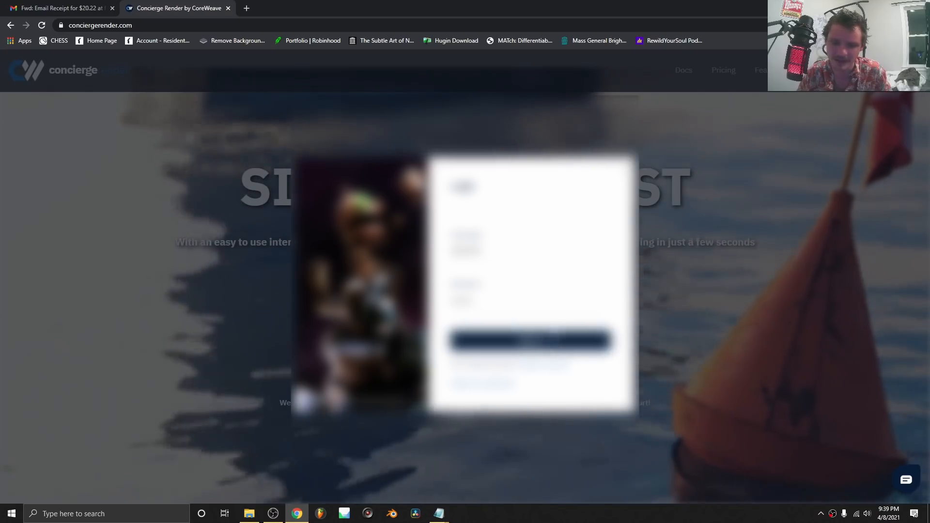
{"action": "left_click", "coordinate": [552, 339]}
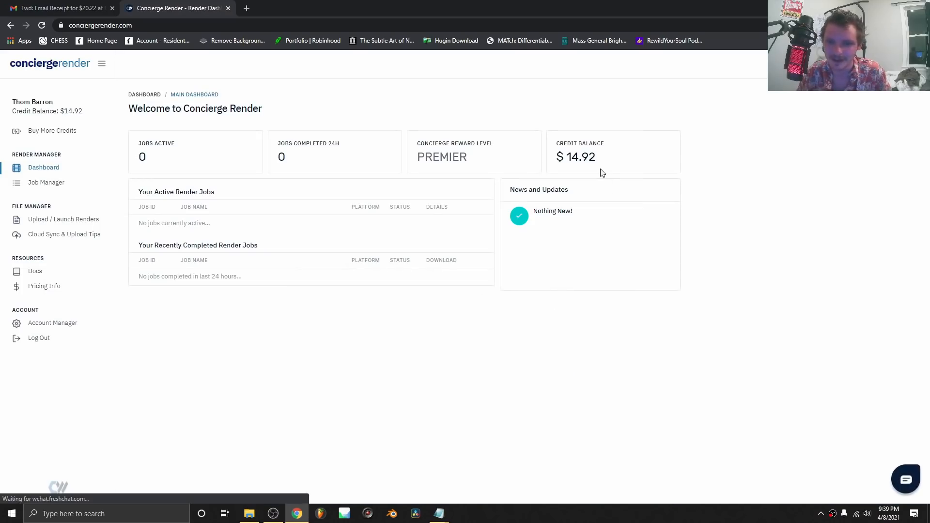
{"action": "left_click_drag", "start_coordinate": [597, 157], "coordinate": [550, 161]}
{"action": "left_click", "coordinate": [576, 156]}
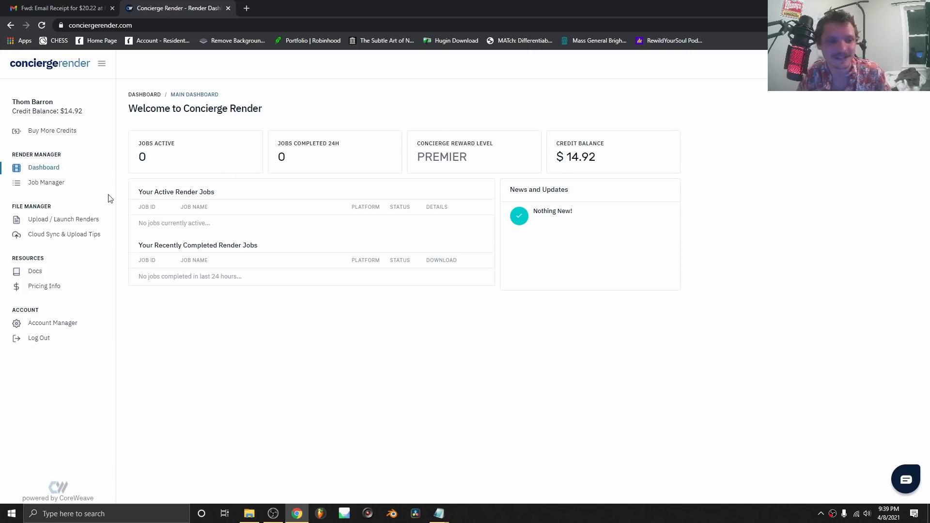
Upload rings.blend from the Desktop to the render farm's file manager and check its listed size.
{"action": "left_click", "coordinate": [70, 222]}
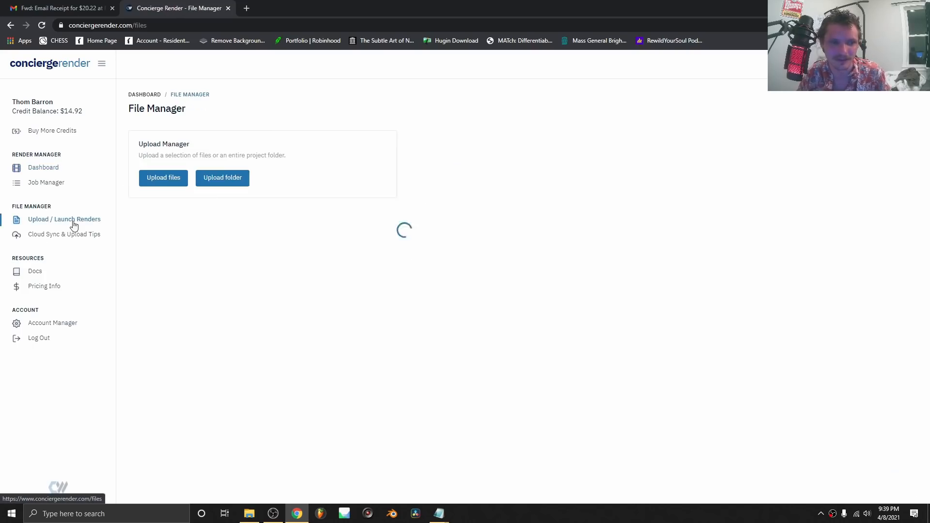
{"action": "left_click", "coordinate": [178, 176]}
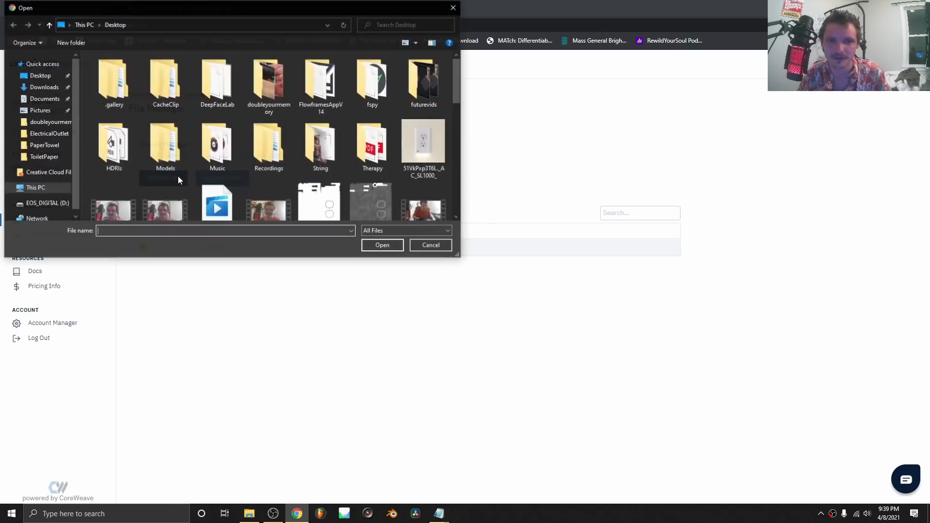
{"action": "scroll", "coordinate": [305, 148], "scroll_direction": "down", "scroll_amount": 2}
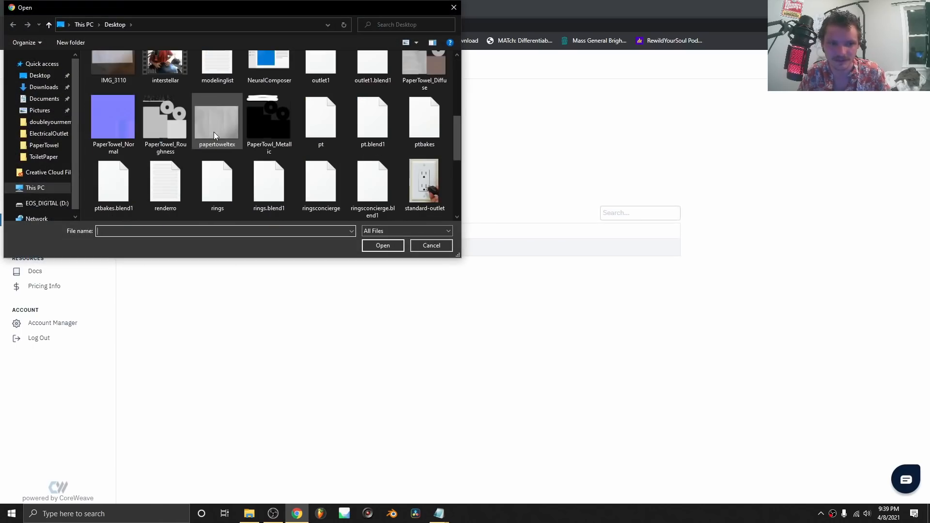
{"action": "double_click", "coordinate": [202, 190]}
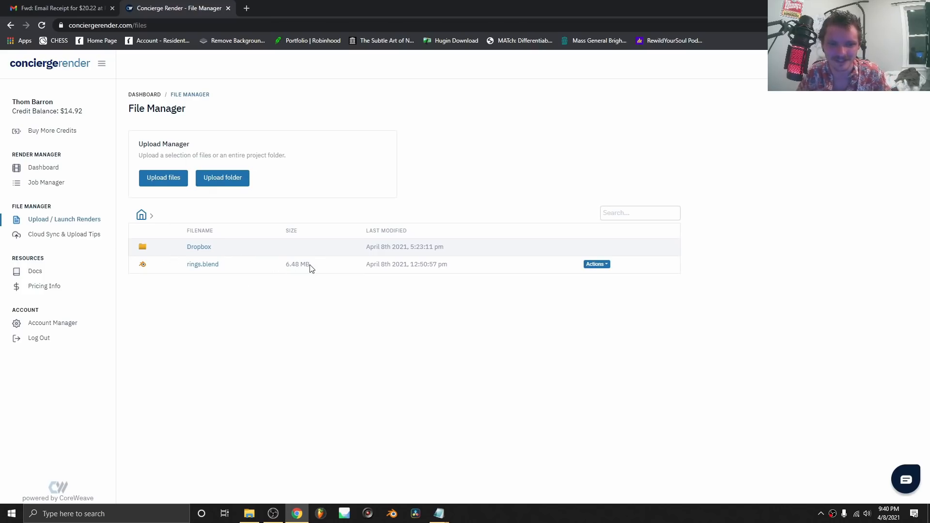
{"action": "left_click_drag", "start_coordinate": [310, 268], "coordinate": [284, 267]}
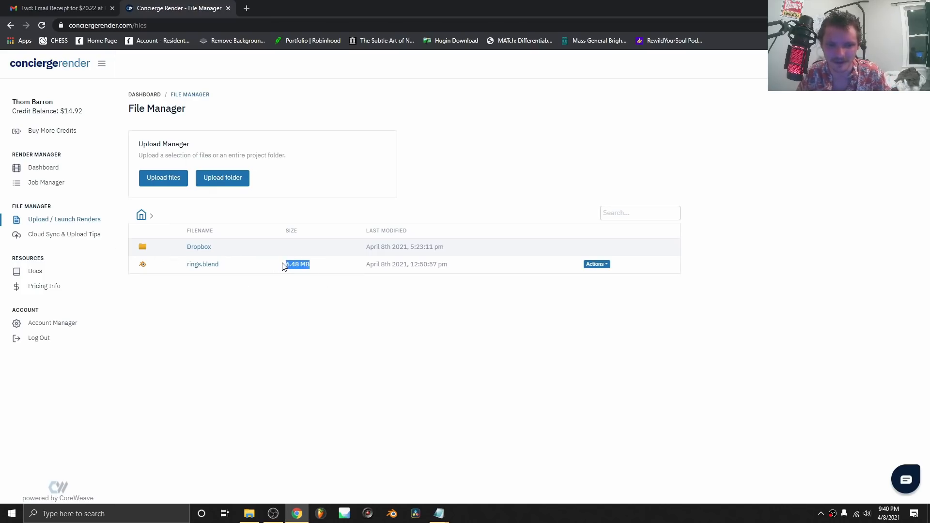
{"action": "left_click", "coordinate": [304, 290]}
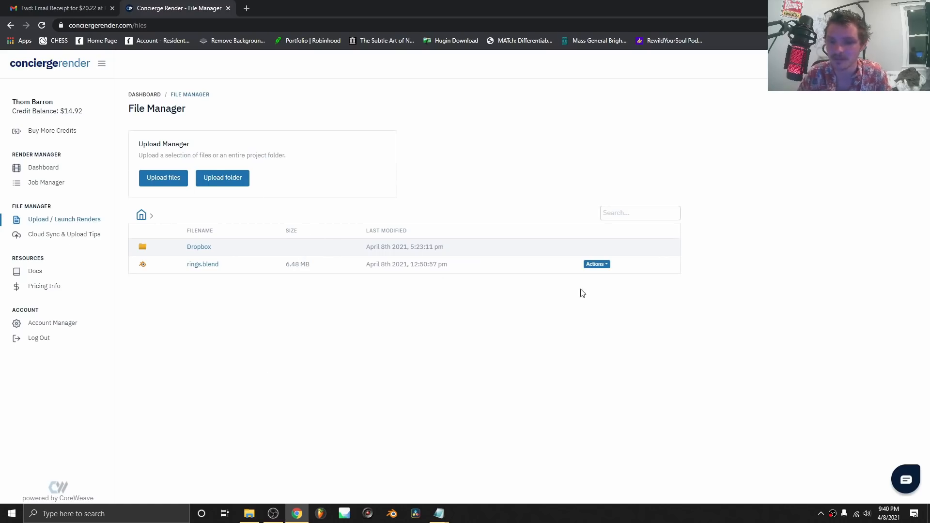
Launch rings.blend as a Blender 2.92 Cycles animation, frames 1 to 160, native resolution, 400 samples, on Basic 2x NVIDIA 11GB GPU nodes.
{"action": "left_click", "coordinate": [597, 264]}
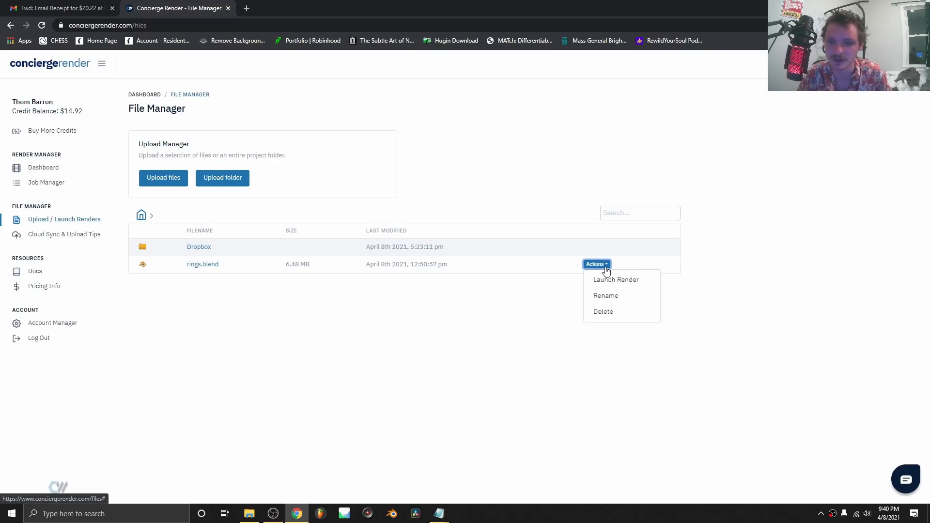
{"action": "left_click", "coordinate": [613, 277]}
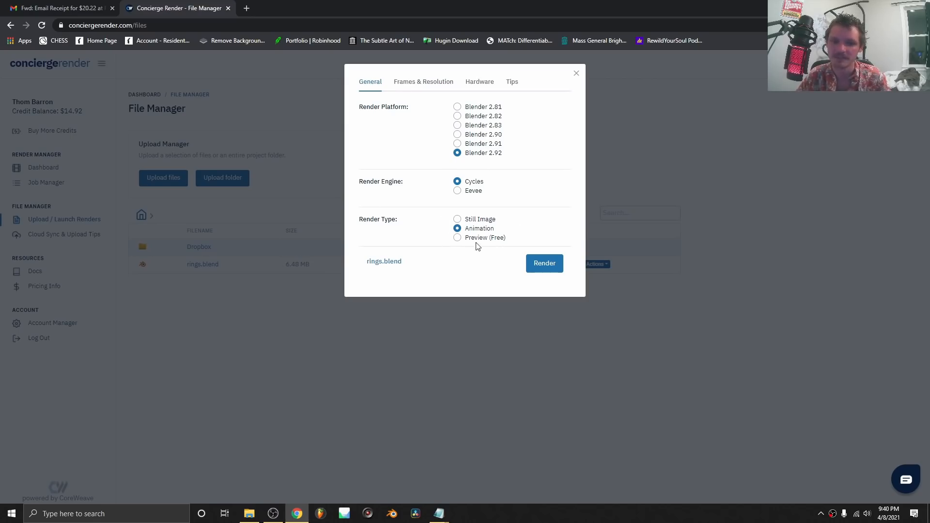
{"action": "right_click", "coordinate": [456, 237]}
{"action": "left_click", "coordinate": [429, 230]}
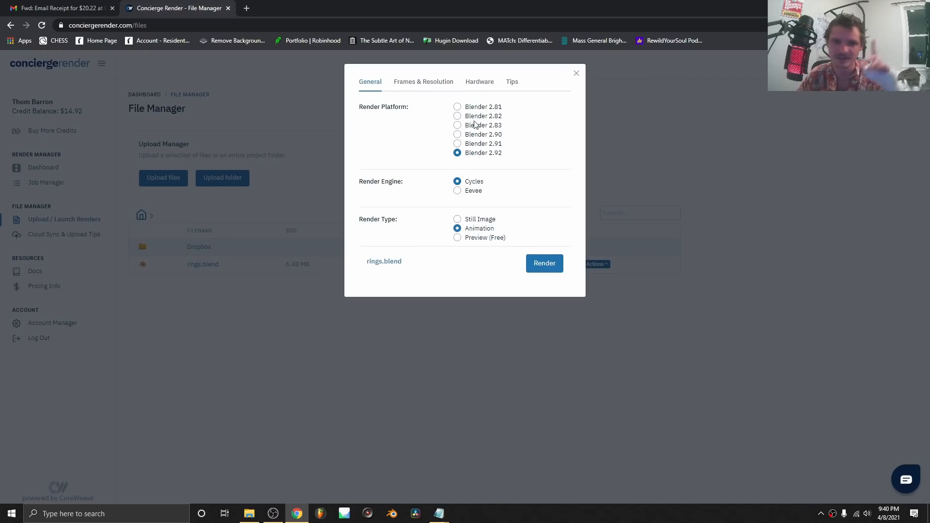
{"action": "left_click", "coordinate": [407, 81]}
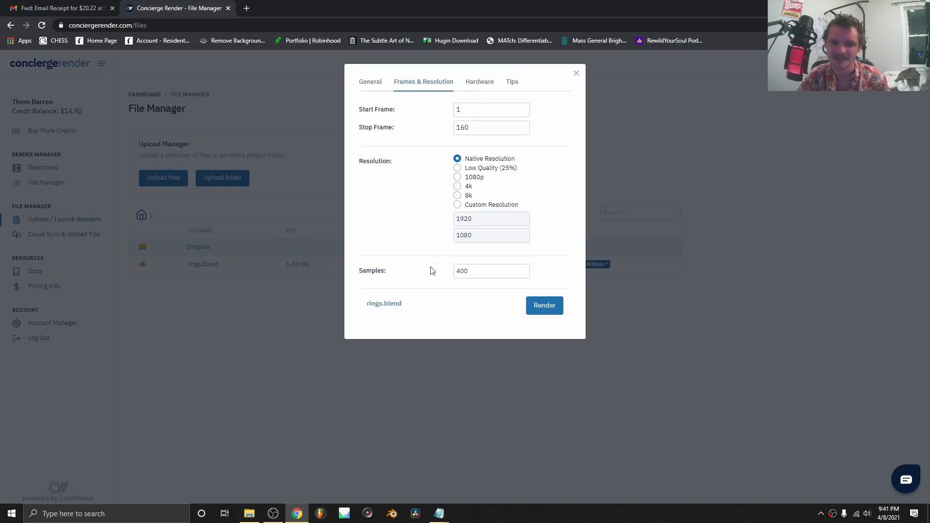
{"action": "left_click", "coordinate": [480, 83]}
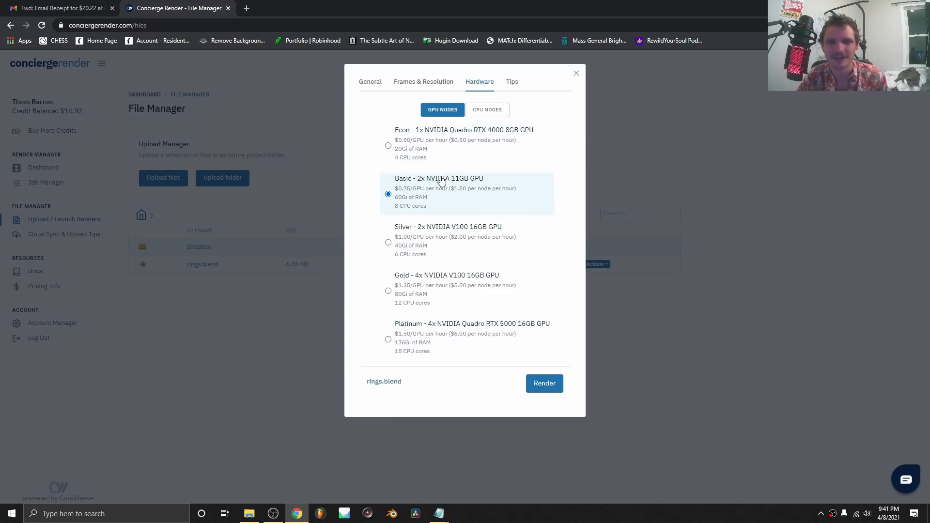
{"action": "left_click", "coordinate": [540, 387]}
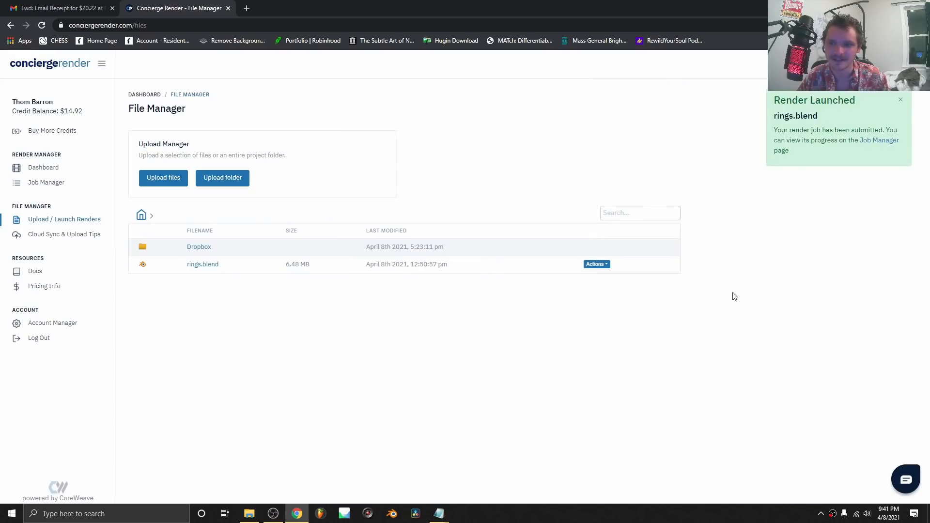
Look through the Job Manager's render jobs and open the details of the submitted rings.blend job.
{"action": "left_click", "coordinate": [872, 140]}
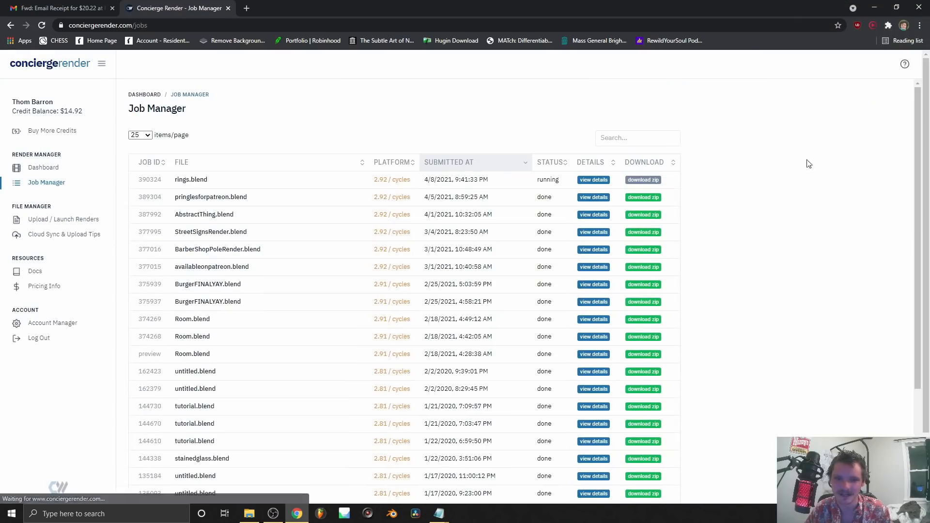
{"action": "scroll", "coordinate": [253, 261], "scroll_direction": "down", "scroll_amount": 1}
{"action": "scroll", "coordinate": [260, 274], "scroll_direction": "up", "scroll_amount": 1}
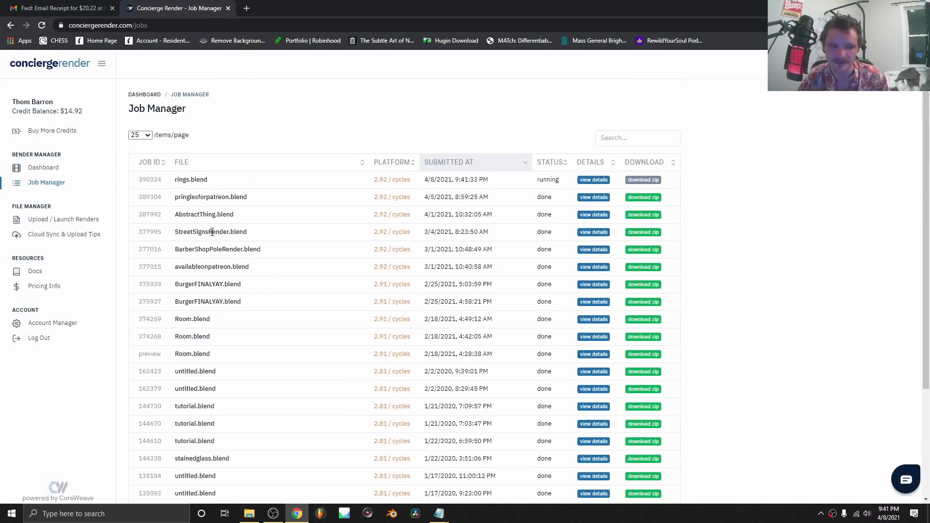
{"action": "left_click", "coordinate": [601, 179]}
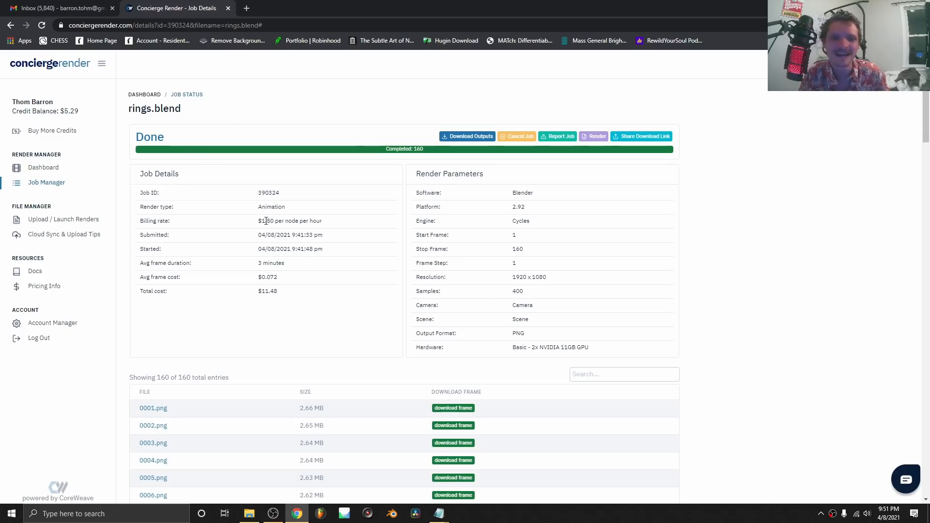
Review the rings.blend job's submission time, total cost and list of rendered frames.
{"action": "left_click_drag", "start_coordinate": [283, 234], "coordinate": [322, 236]}
{"action": "left_click", "coordinate": [323, 236]}
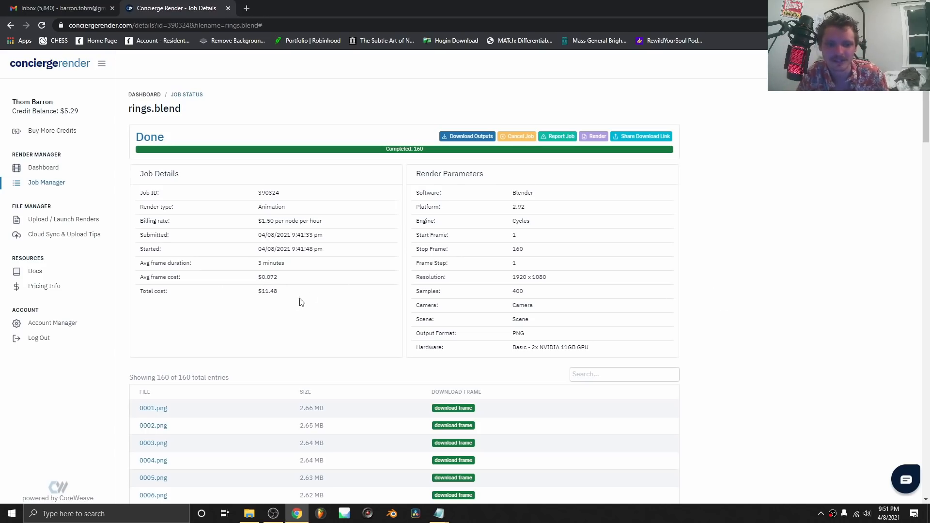
{"action": "left_click_drag", "start_coordinate": [280, 292], "coordinate": [246, 297]}
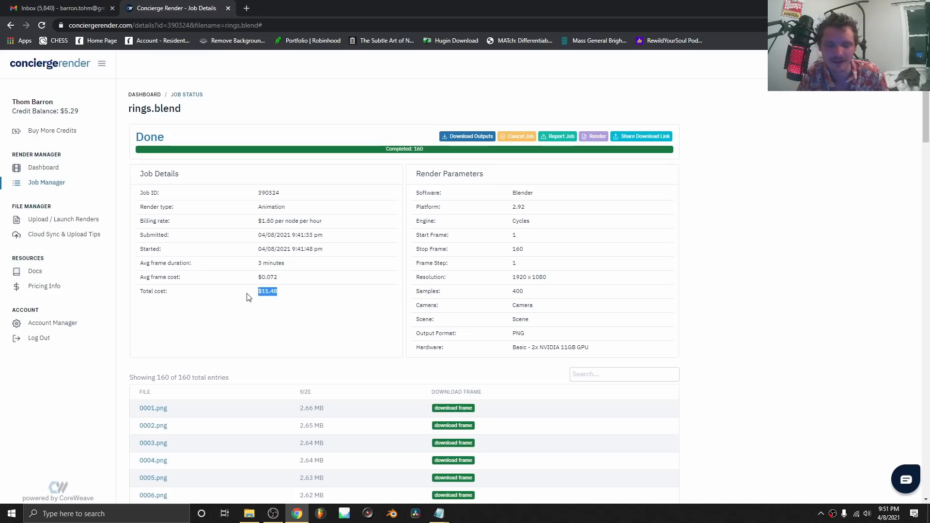
{"action": "left_click", "coordinate": [250, 291]}
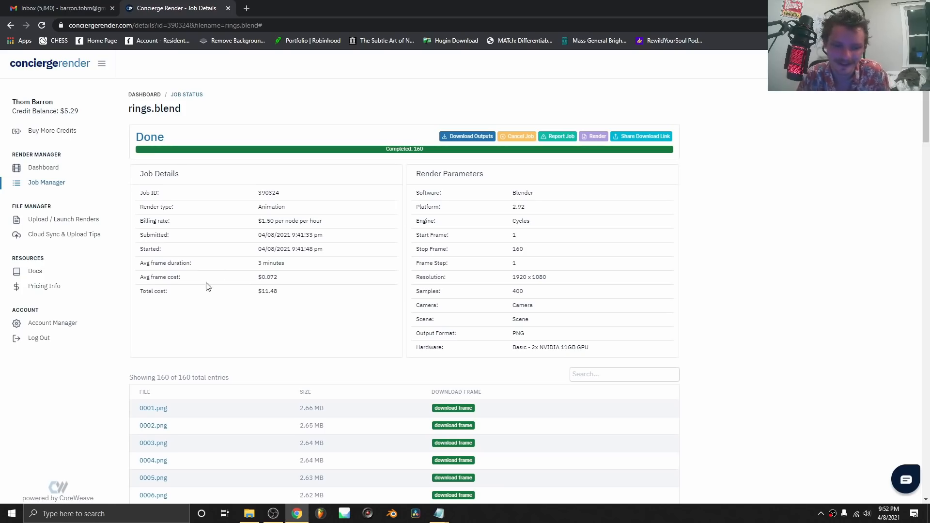
{"action": "left_click", "coordinate": [274, 517]}
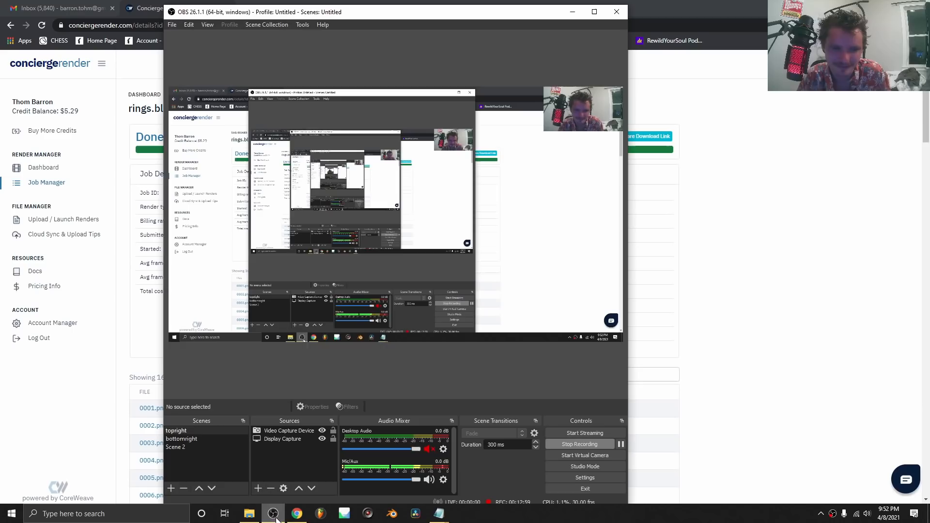
{"action": "left_click", "coordinate": [733, 112]}
{"action": "scroll", "coordinate": [201, 197], "scroll_direction": "down", "scroll_amount": 3}
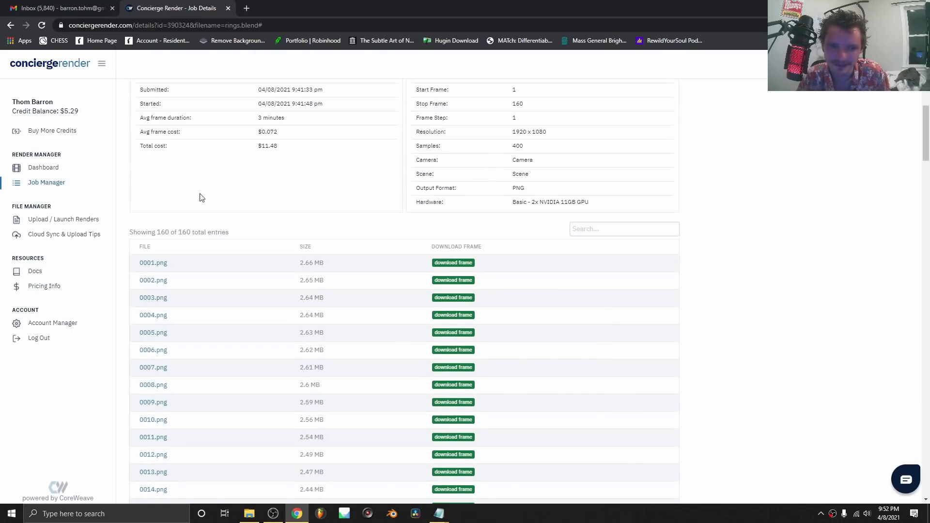
{"action": "scroll", "coordinate": [460, 318], "scroll_direction": "up", "scroll_amount": 3}
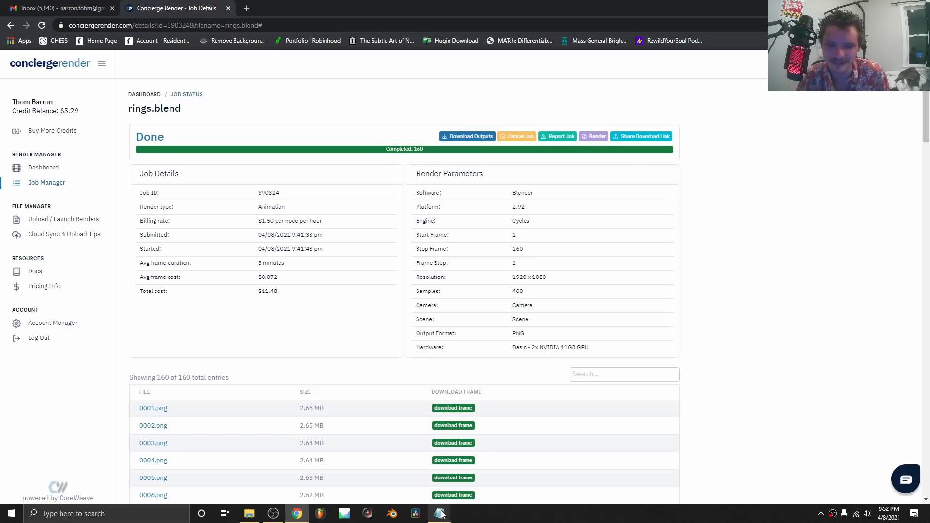
{"action": "left_click", "coordinate": [274, 514]}
{"action": "left_click", "coordinate": [211, 445]}
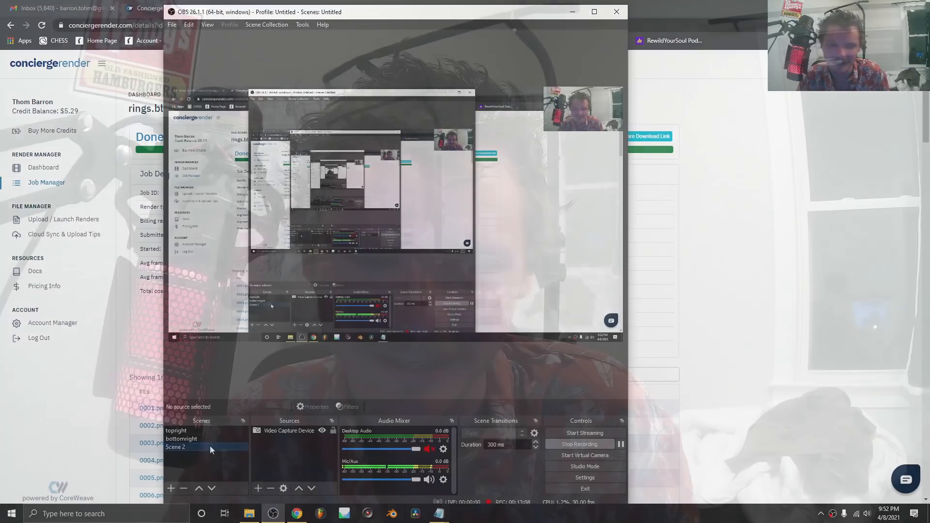